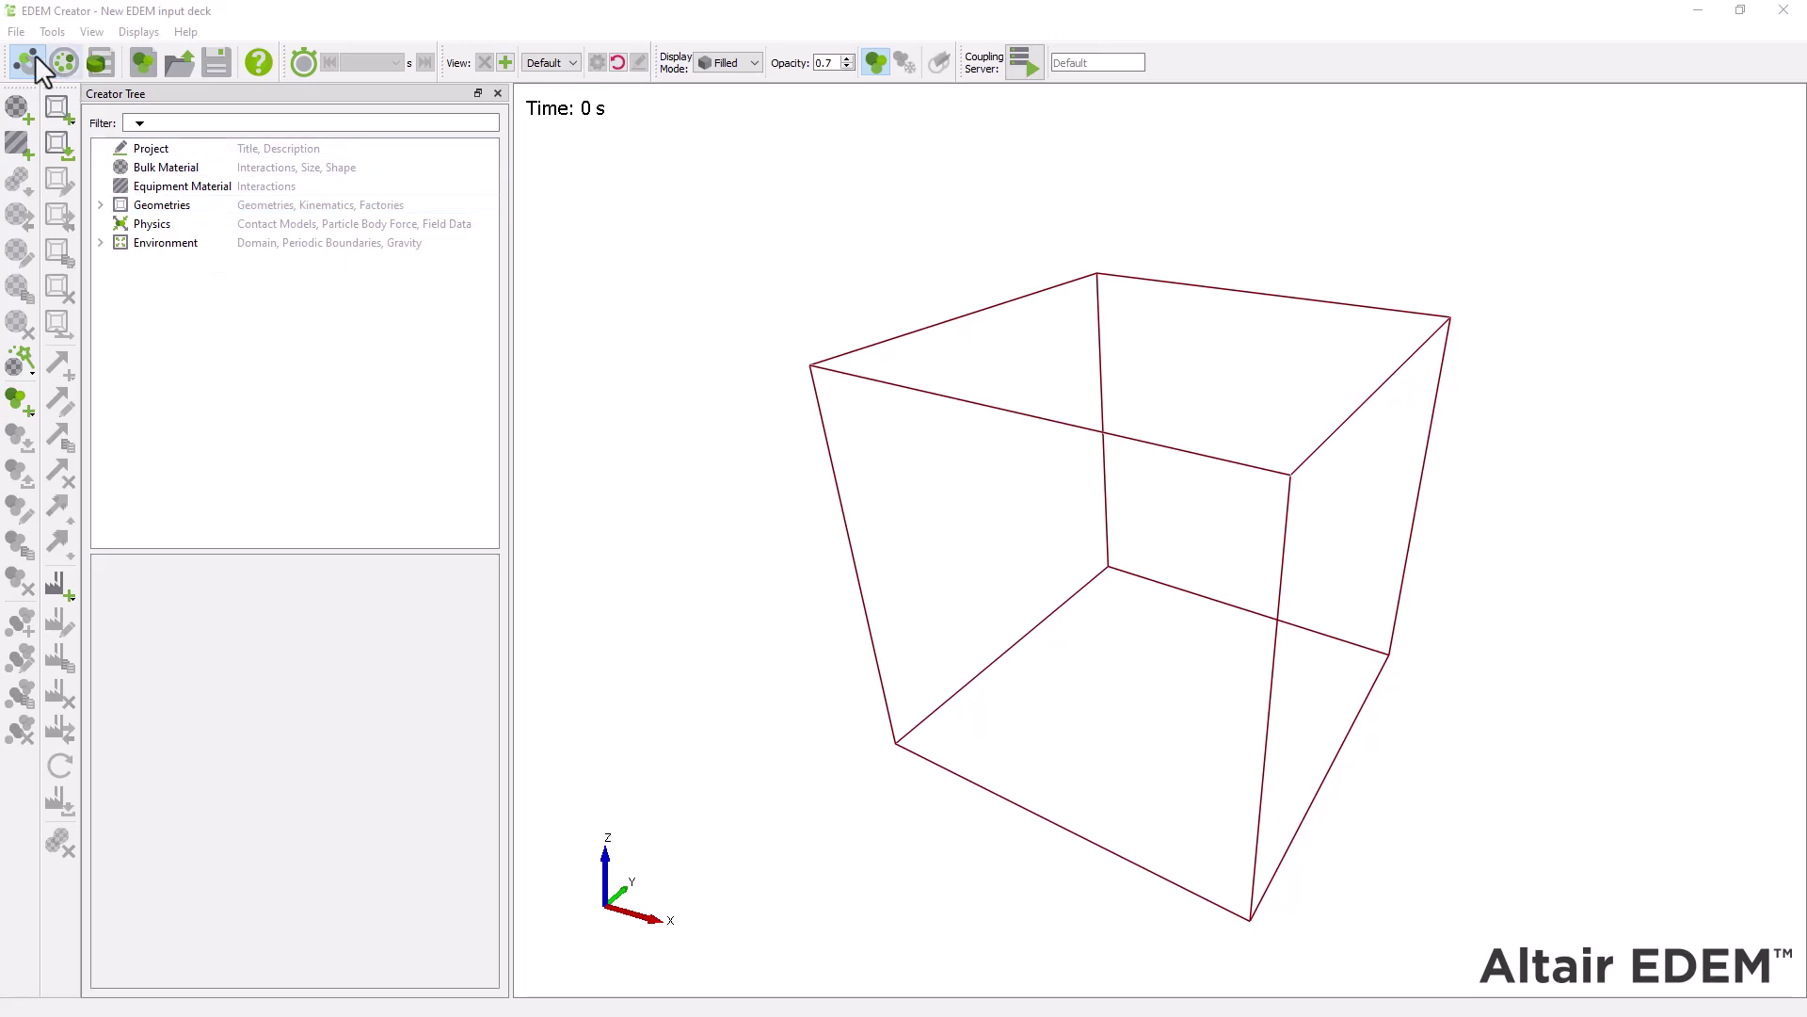
Open the Rock_pile.dem simulation deck from the Tutorial 14 - Dozer blade folder
{"action": "left_click", "coordinate": [13, 31]}
{"action": "left_click", "coordinate": [41, 49]}
{"action": "left_click", "coordinate": [346, 193]}
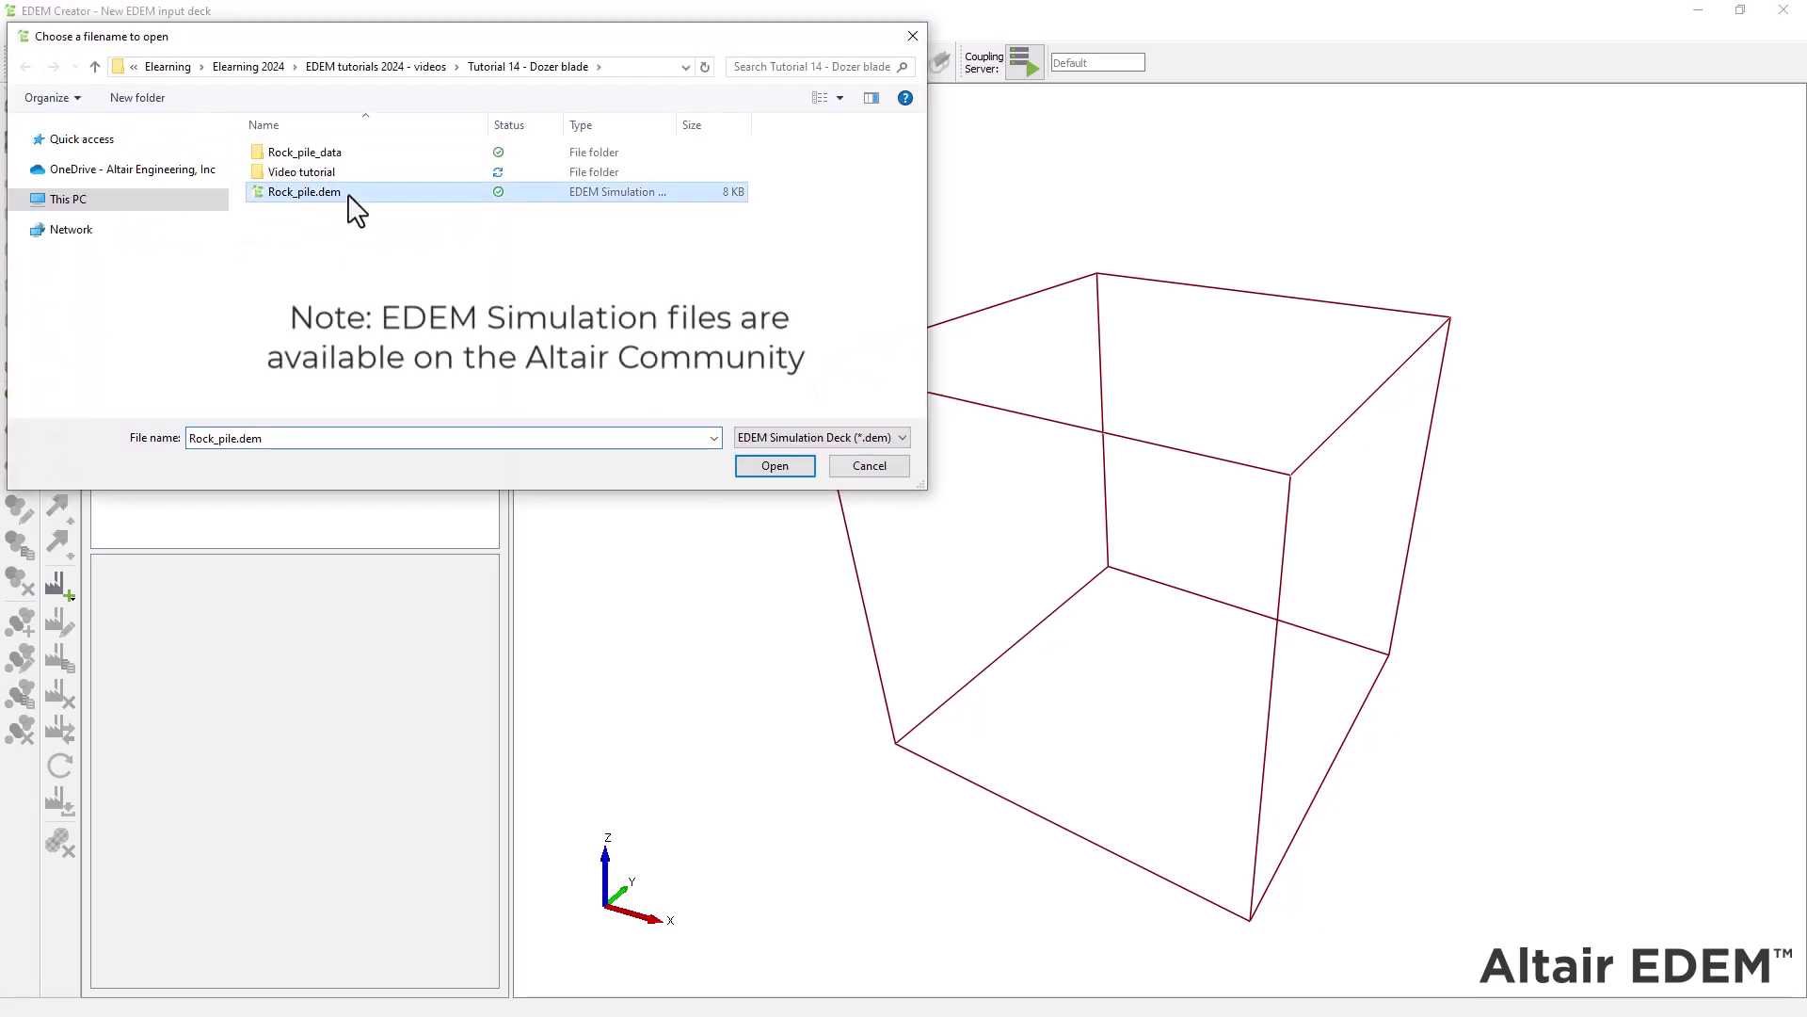
{"action": "double_click", "coordinate": [350, 197]}
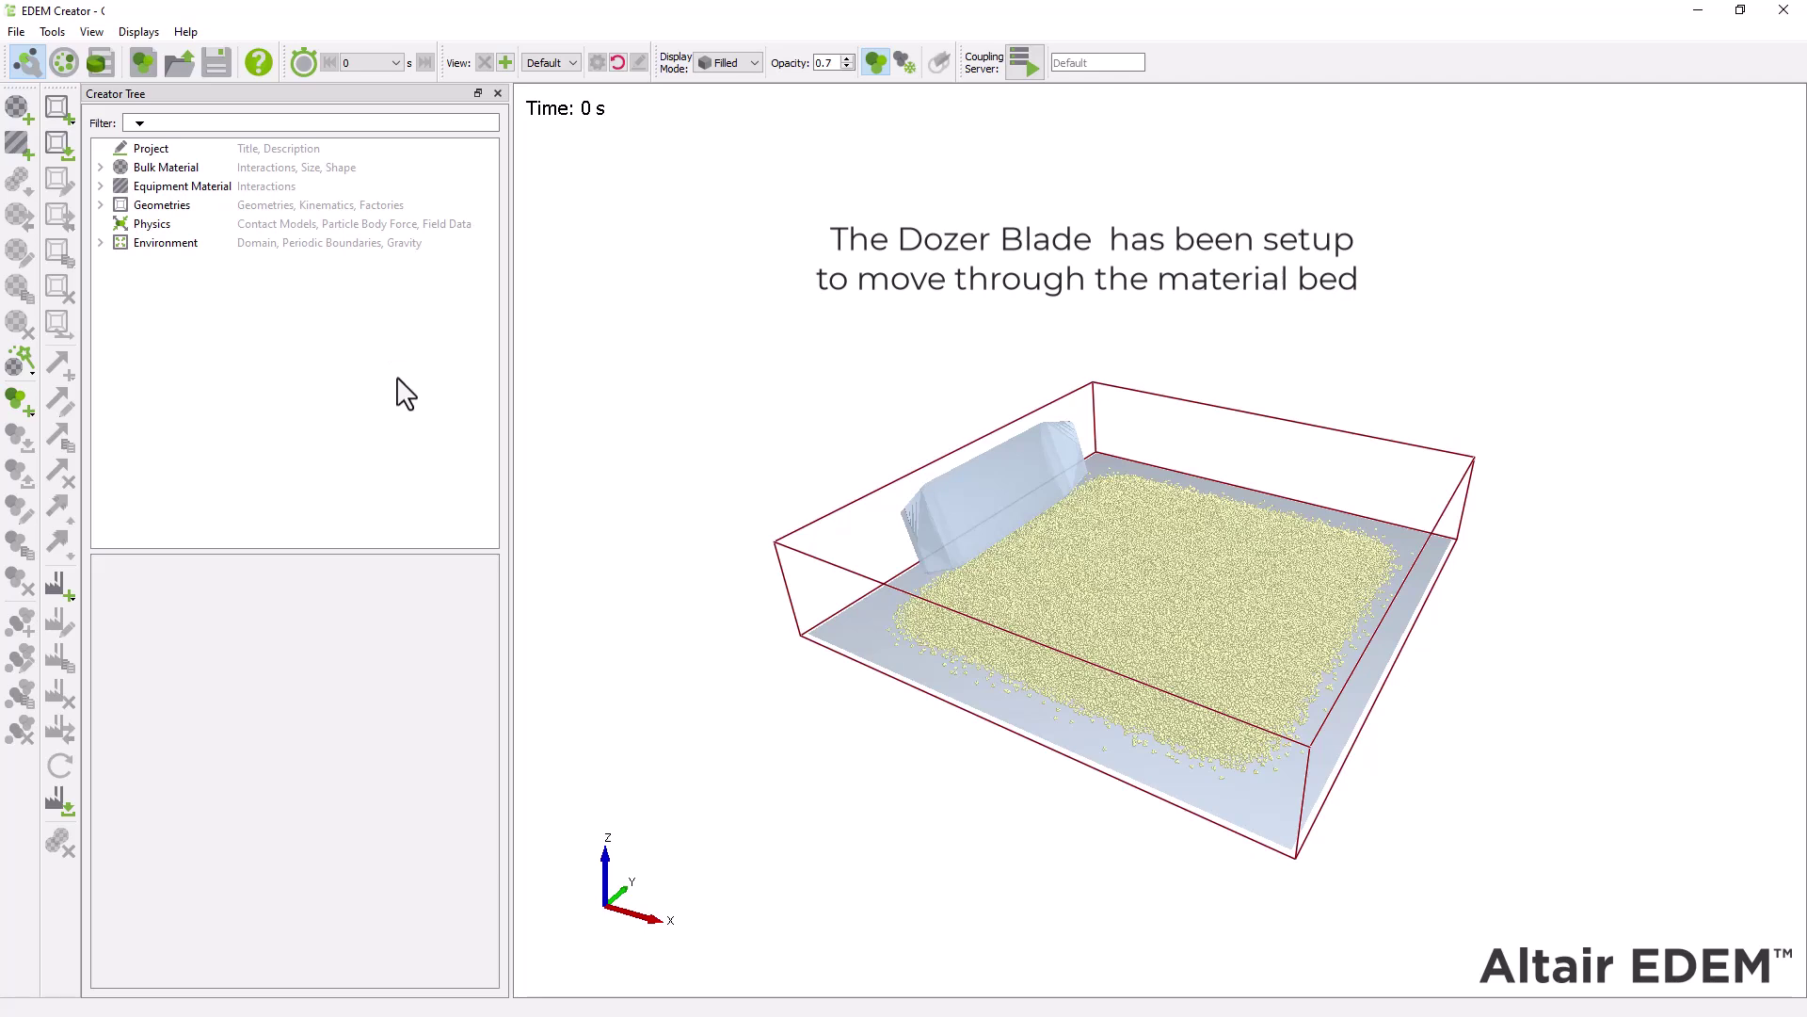
Save a copy of the simulation deck under the name Dozertutorial
{"action": "left_click", "coordinate": [16, 32]}
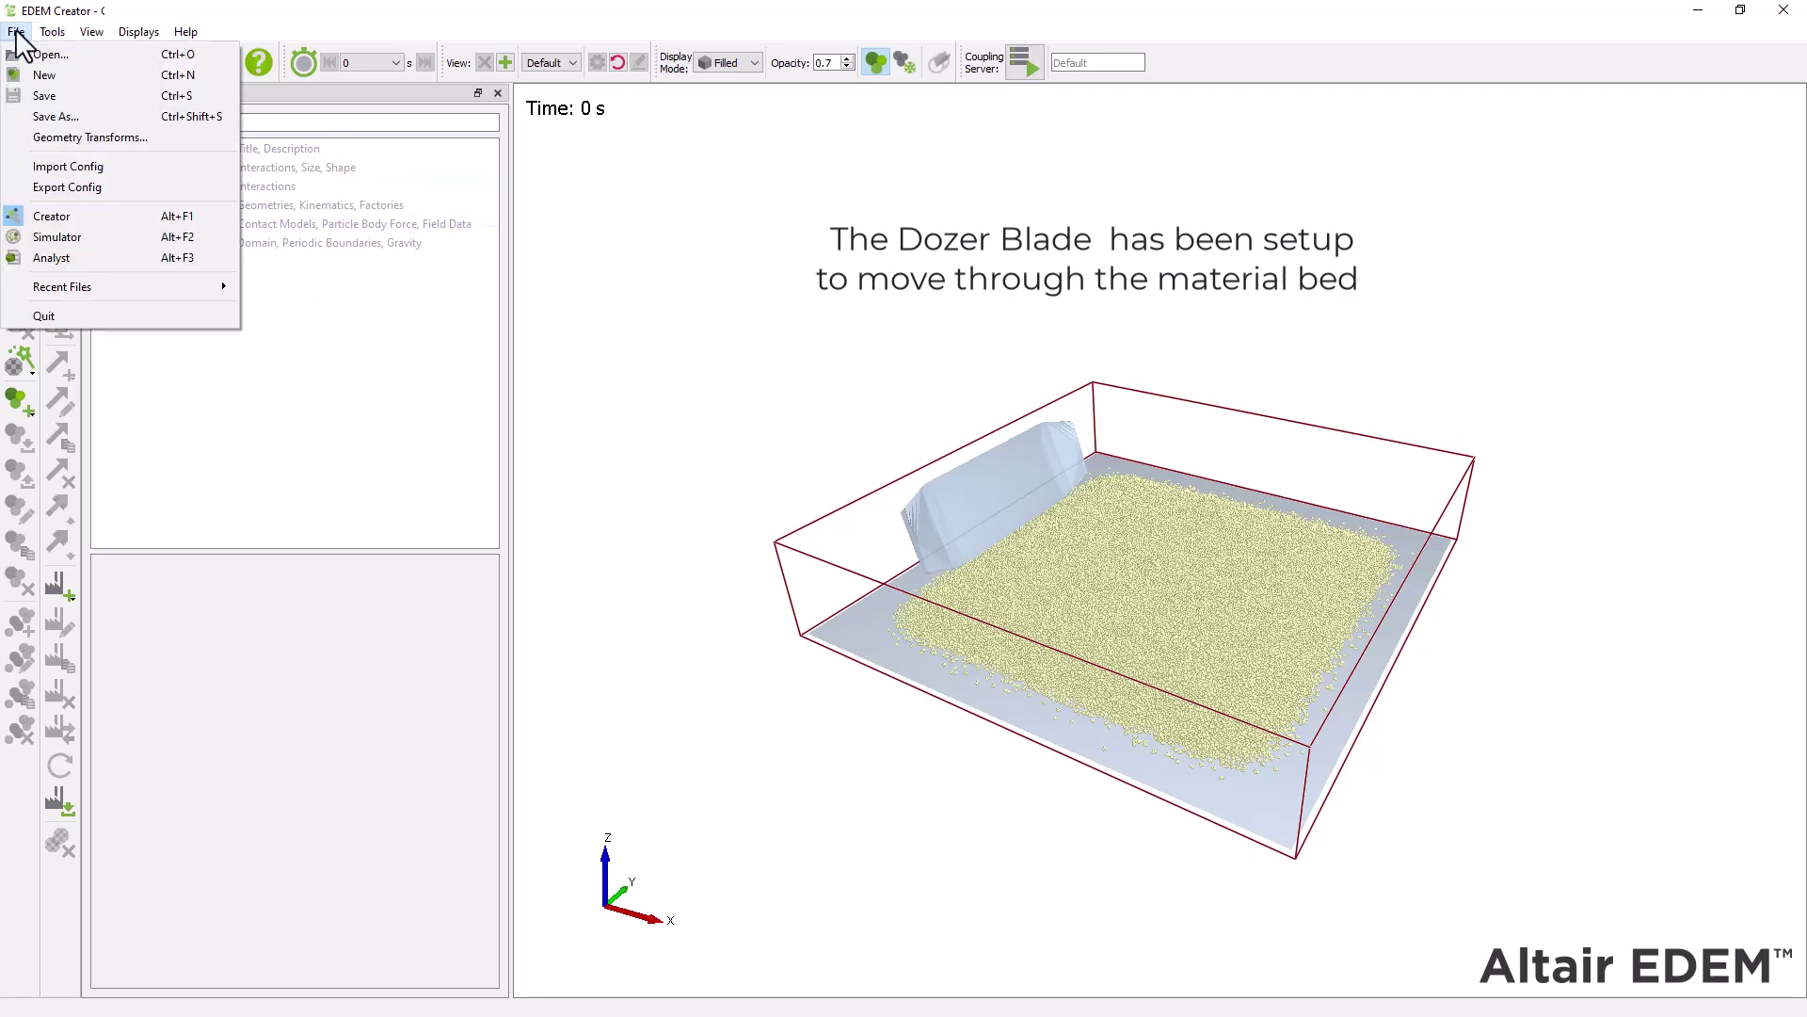
{"action": "left_click", "coordinate": [72, 114]}
{"action": "type", "text": "Dozertutorial"}
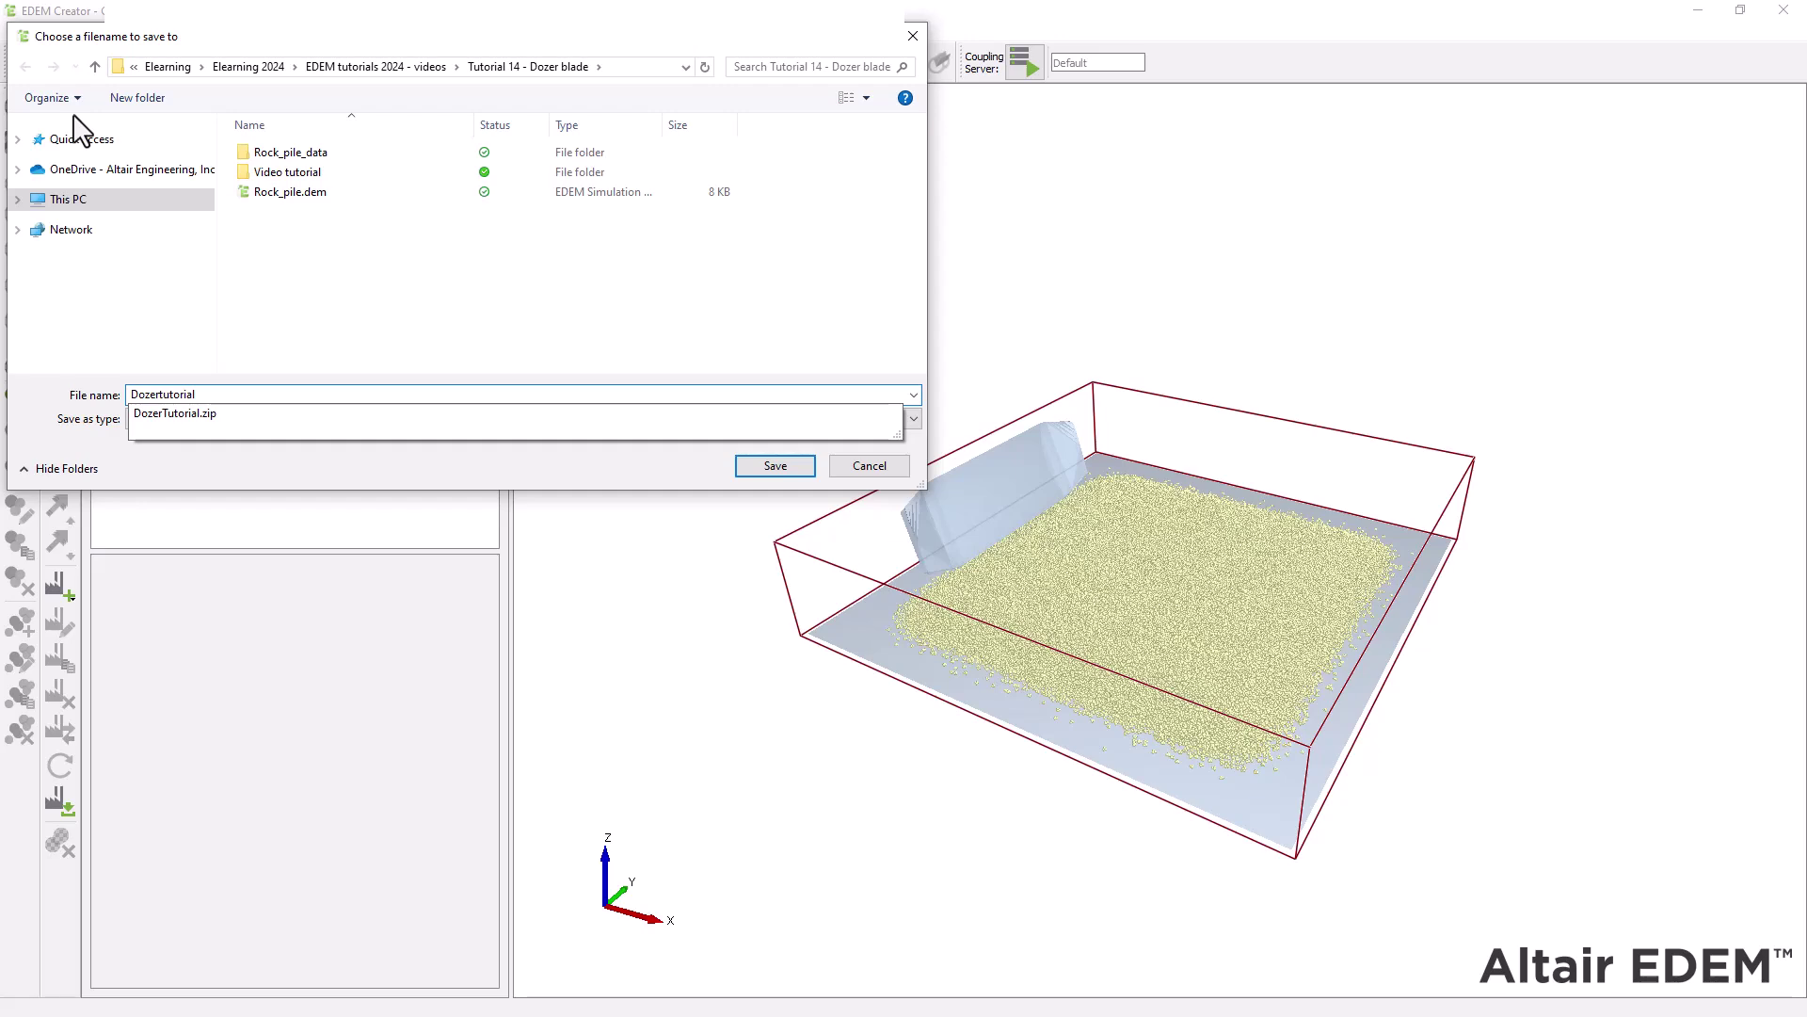
{"action": "key", "text": "Return"}
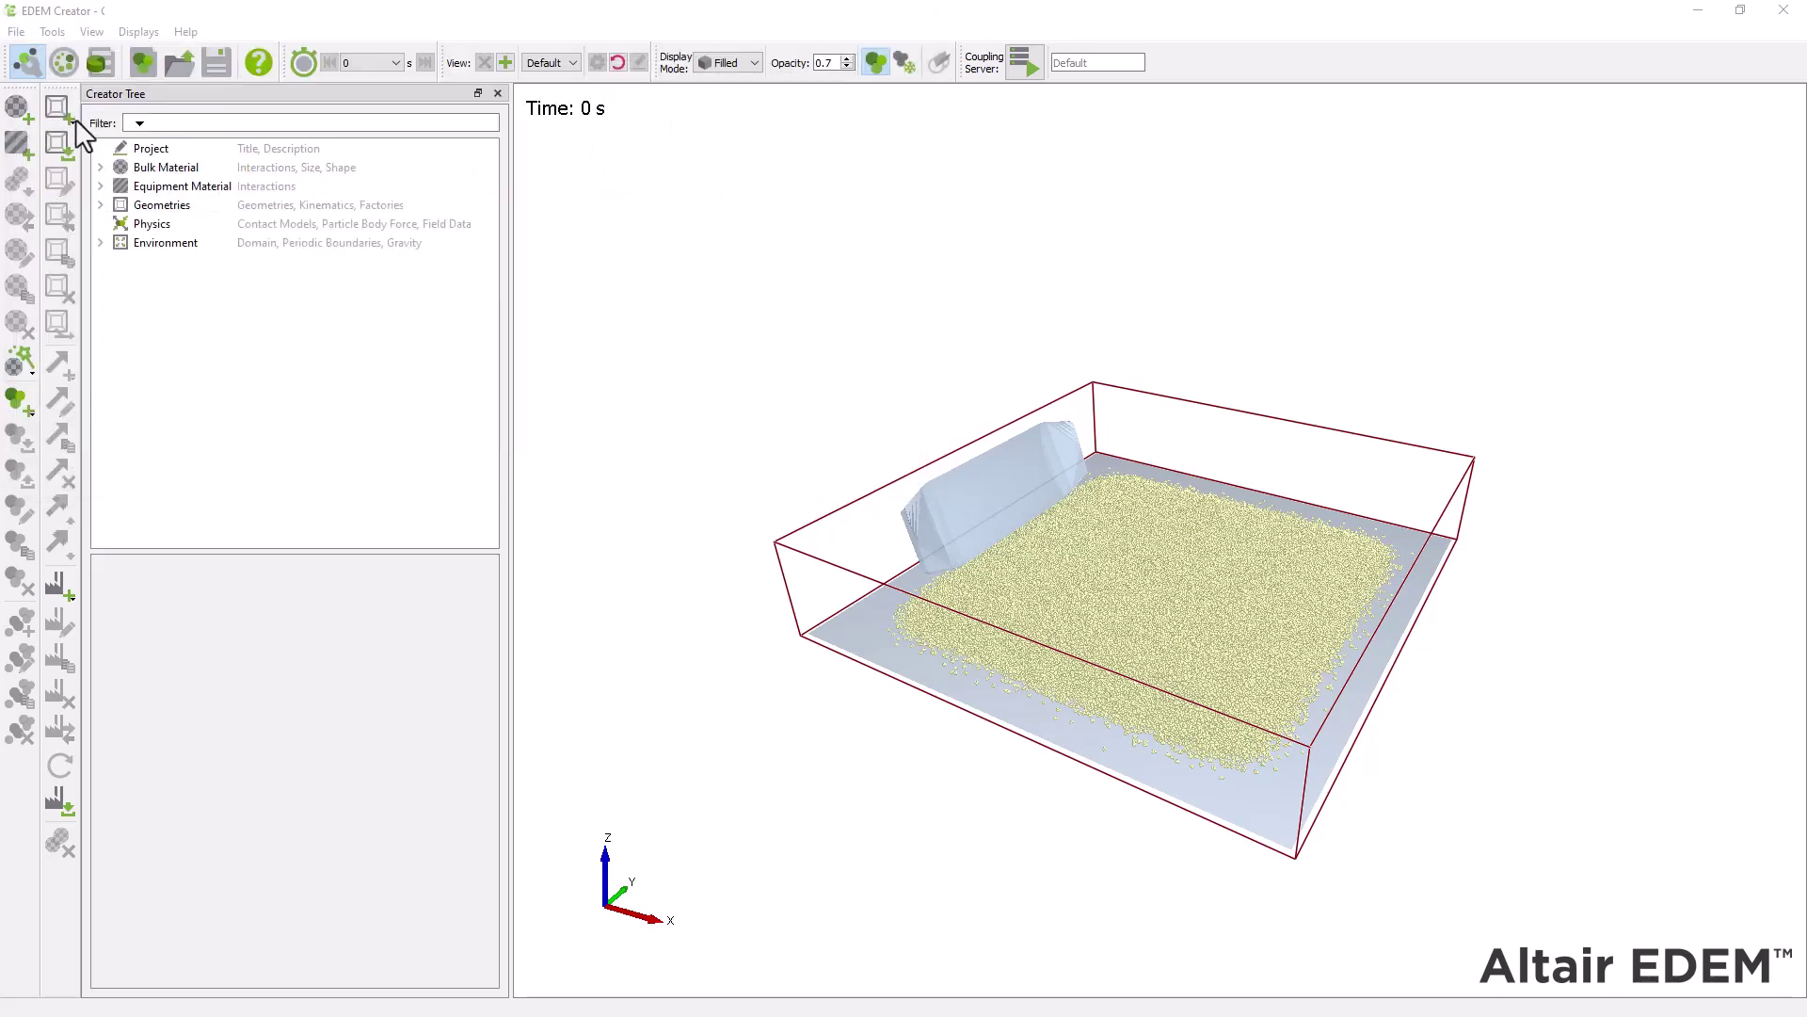
Examine the Rock material, its particle shape, the equipment material, and the base and Blade geometries
{"action": "left_click", "coordinate": [100, 169]}
{"action": "left_click", "coordinate": [120, 186]}
{"action": "left_click", "coordinate": [190, 187]}
{"action": "left_click", "coordinate": [209, 205]}
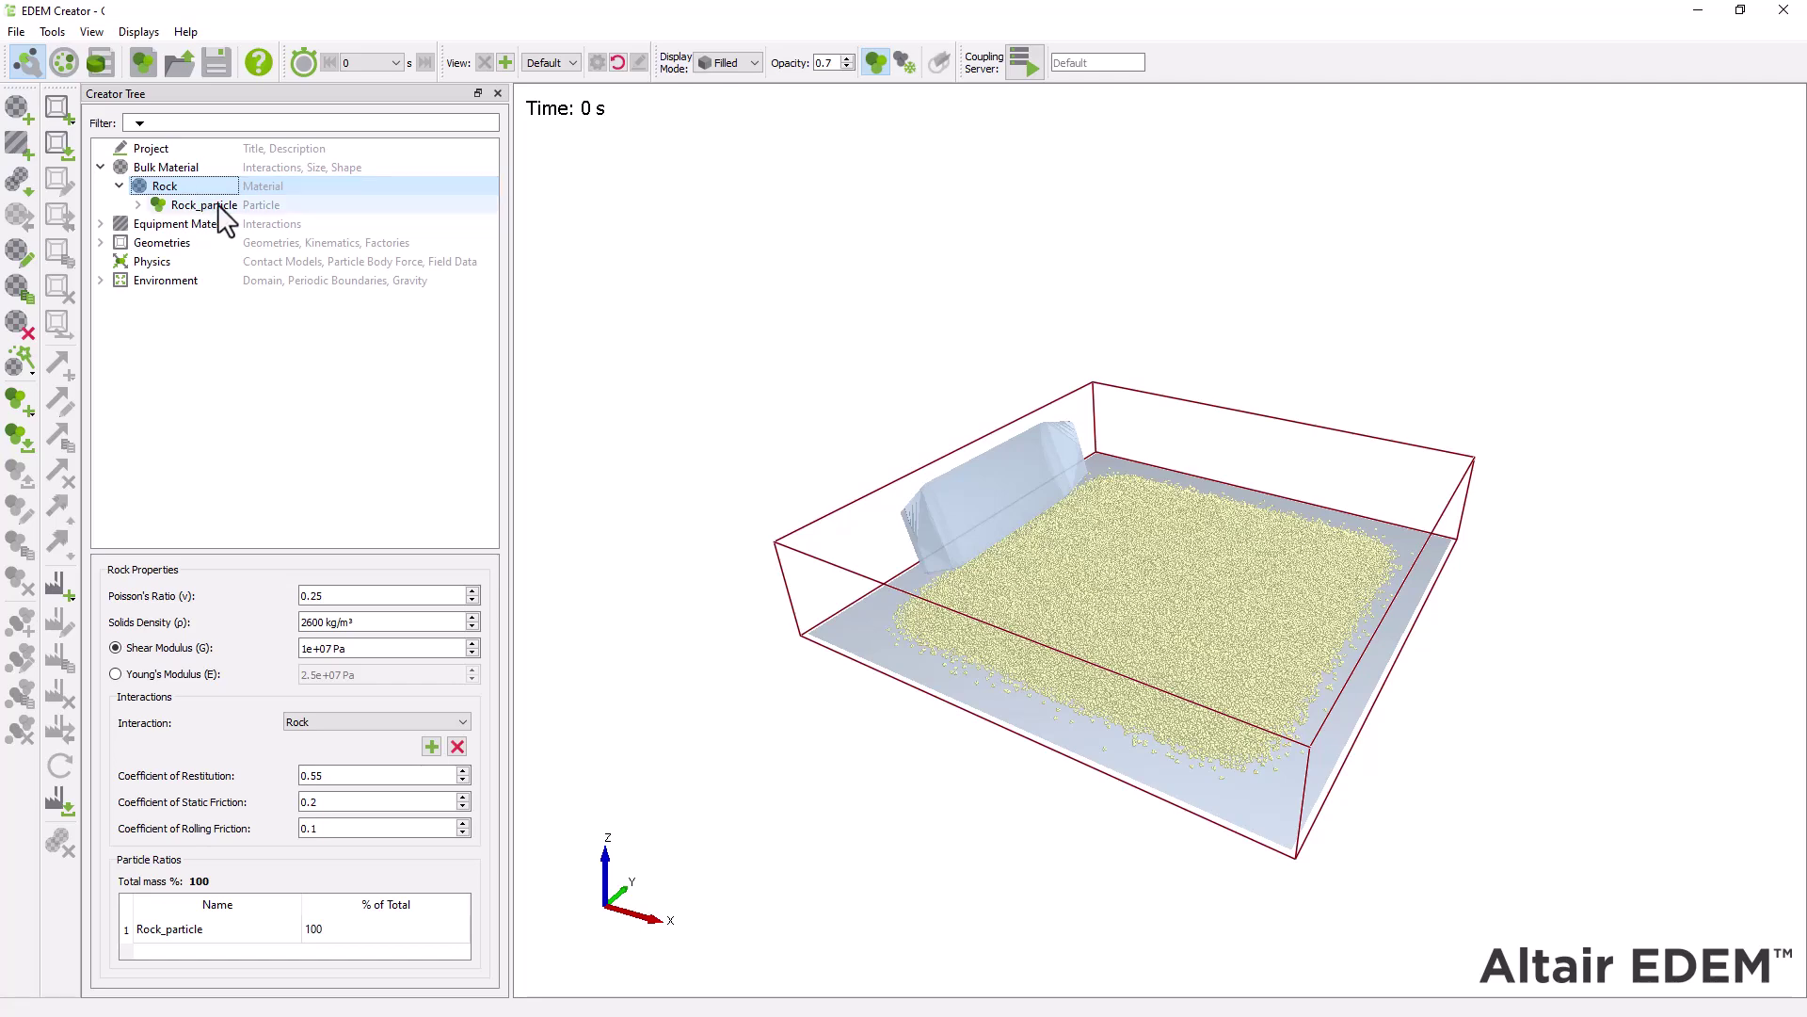
{"action": "left_click", "coordinate": [100, 224]}
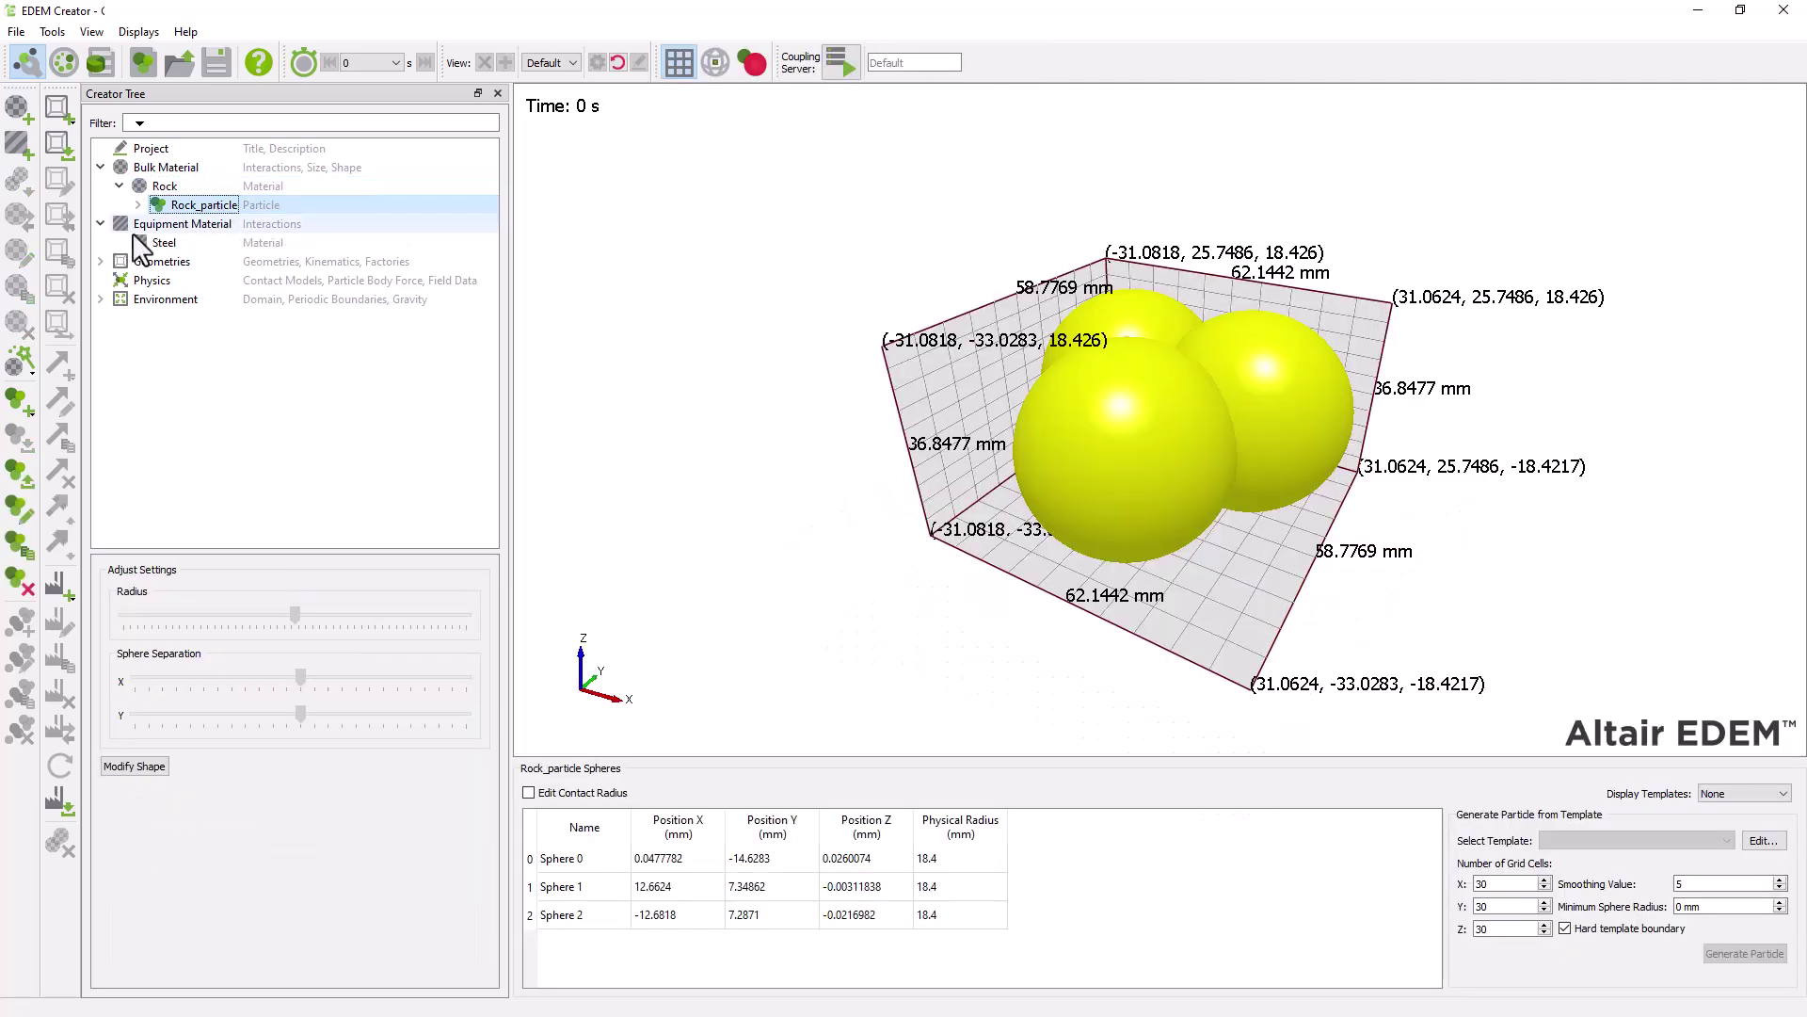
{"action": "left_click", "coordinate": [101, 262]}
{"action": "left_click", "coordinate": [120, 280]}
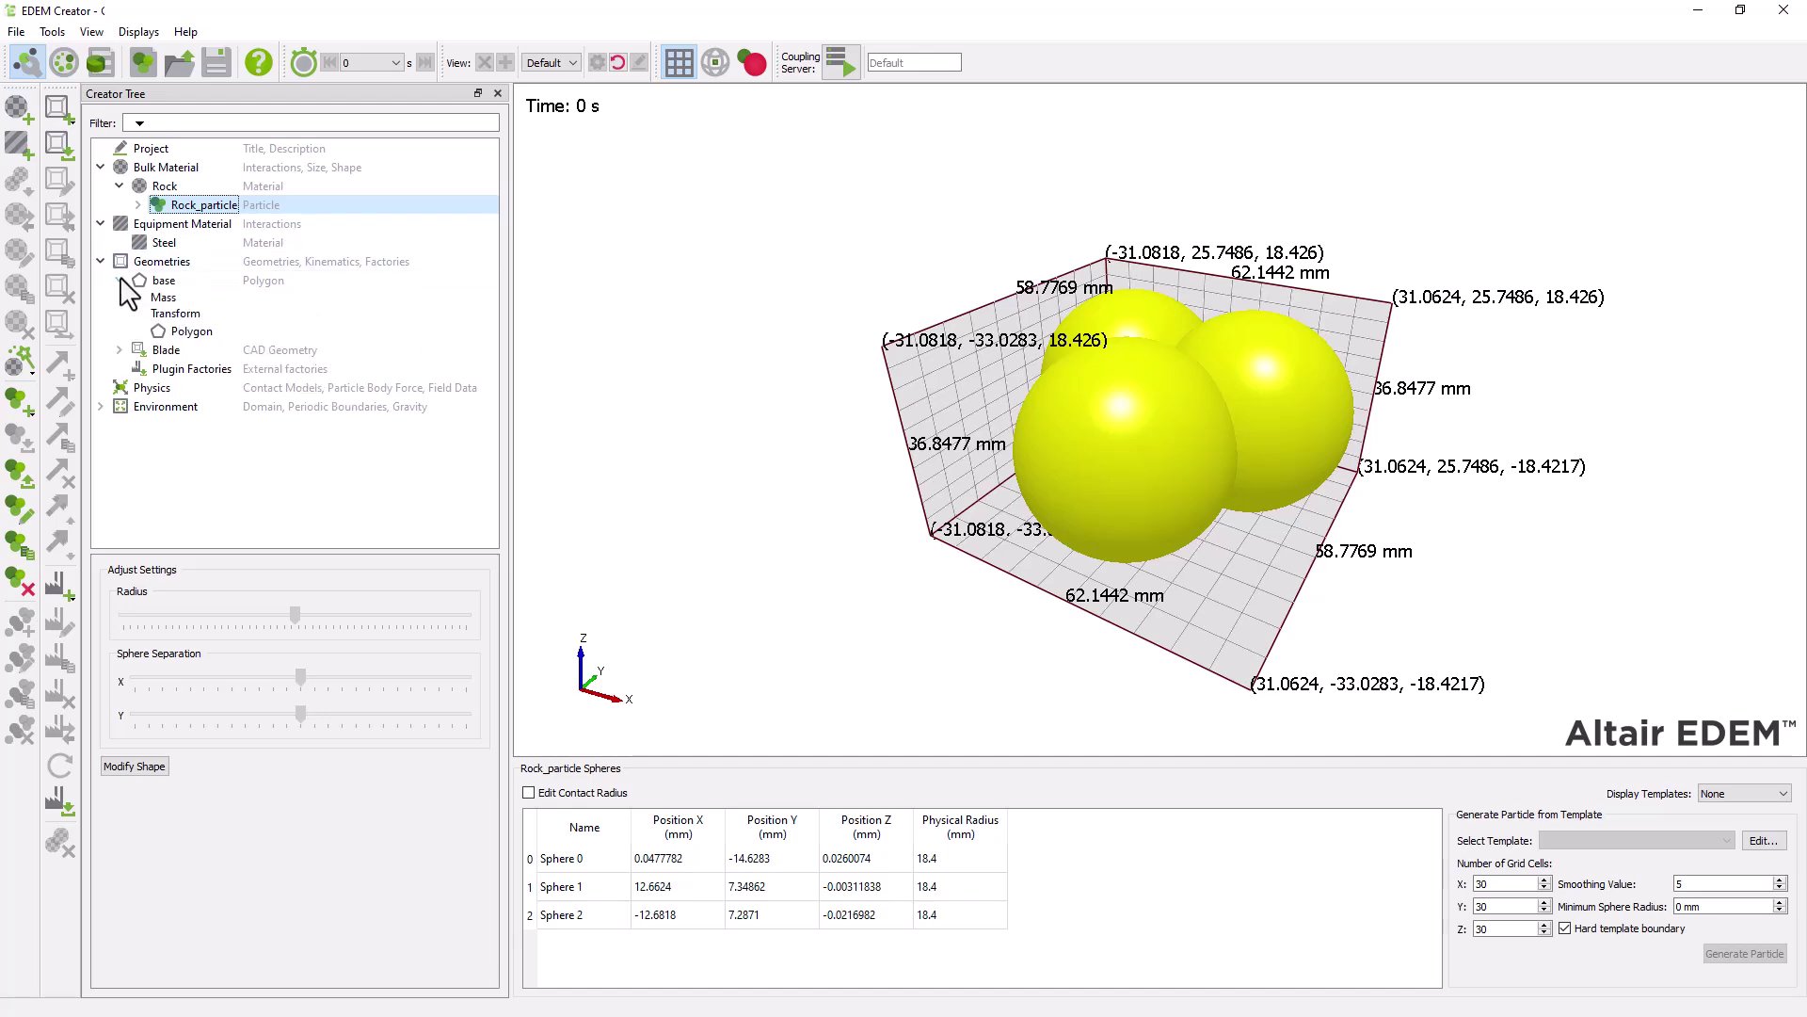
{"action": "left_click", "coordinate": [120, 351]}
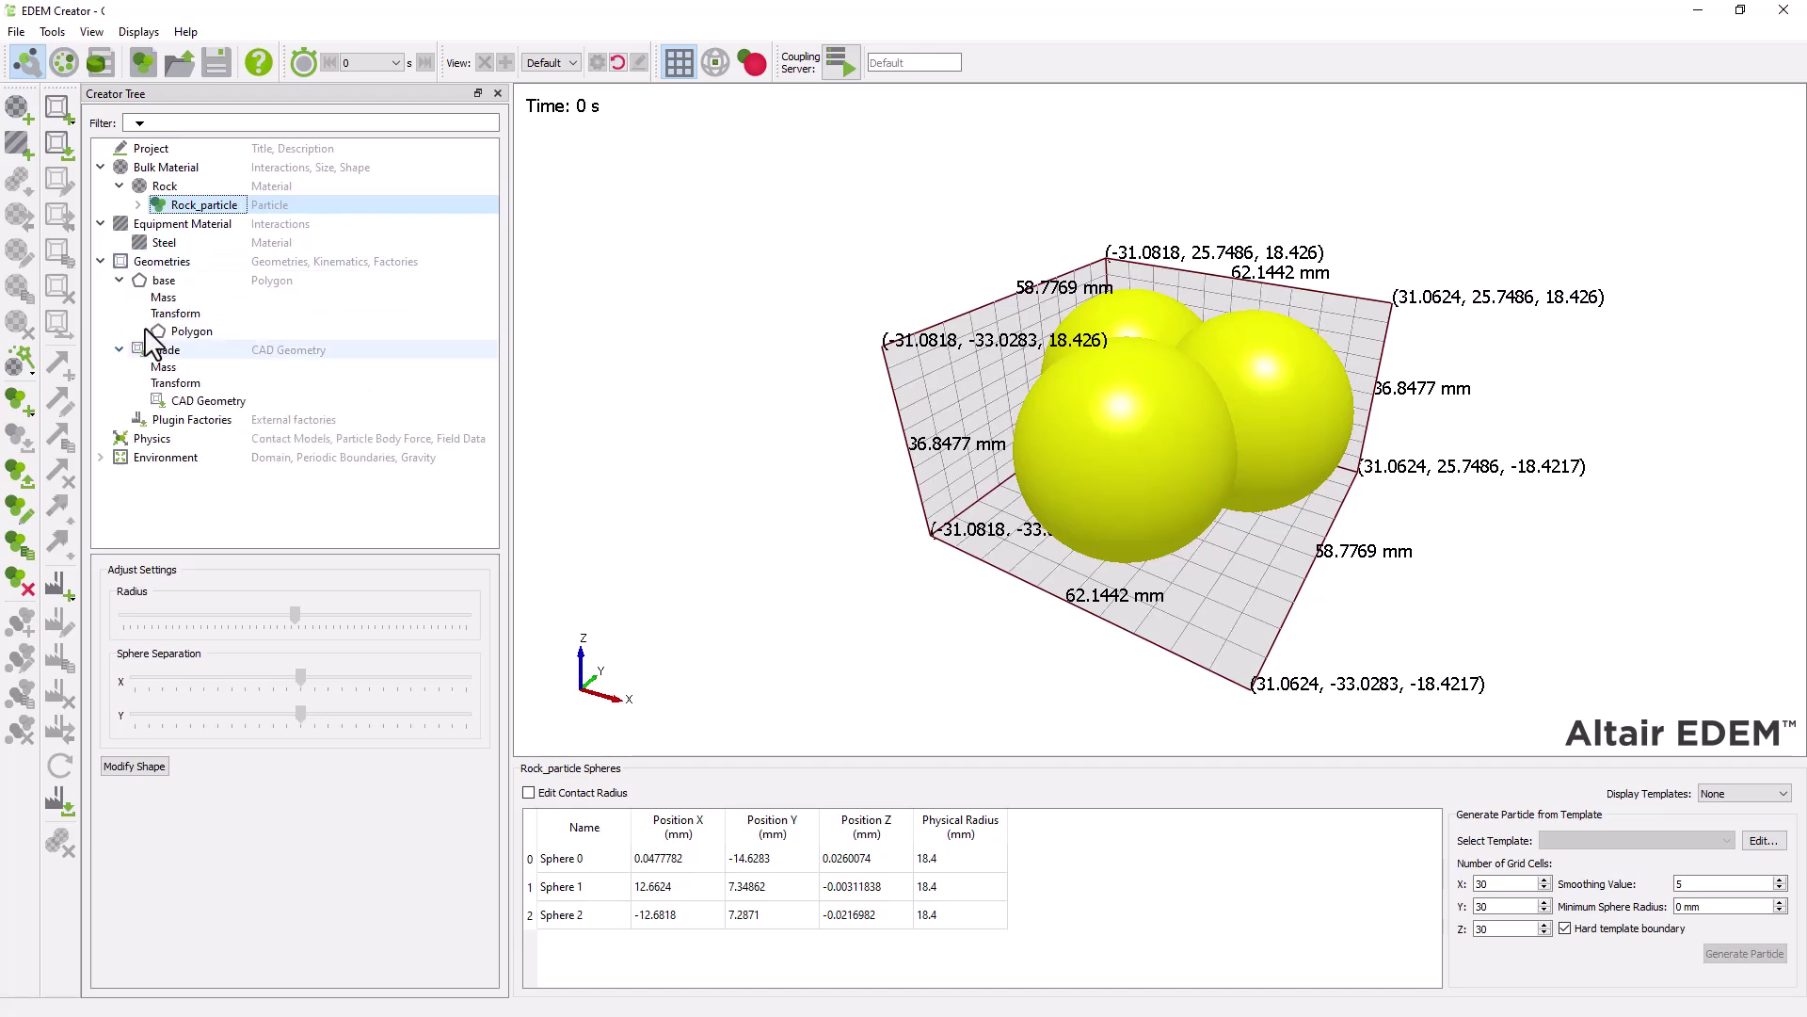
{"action": "left_click", "coordinate": [195, 285]}
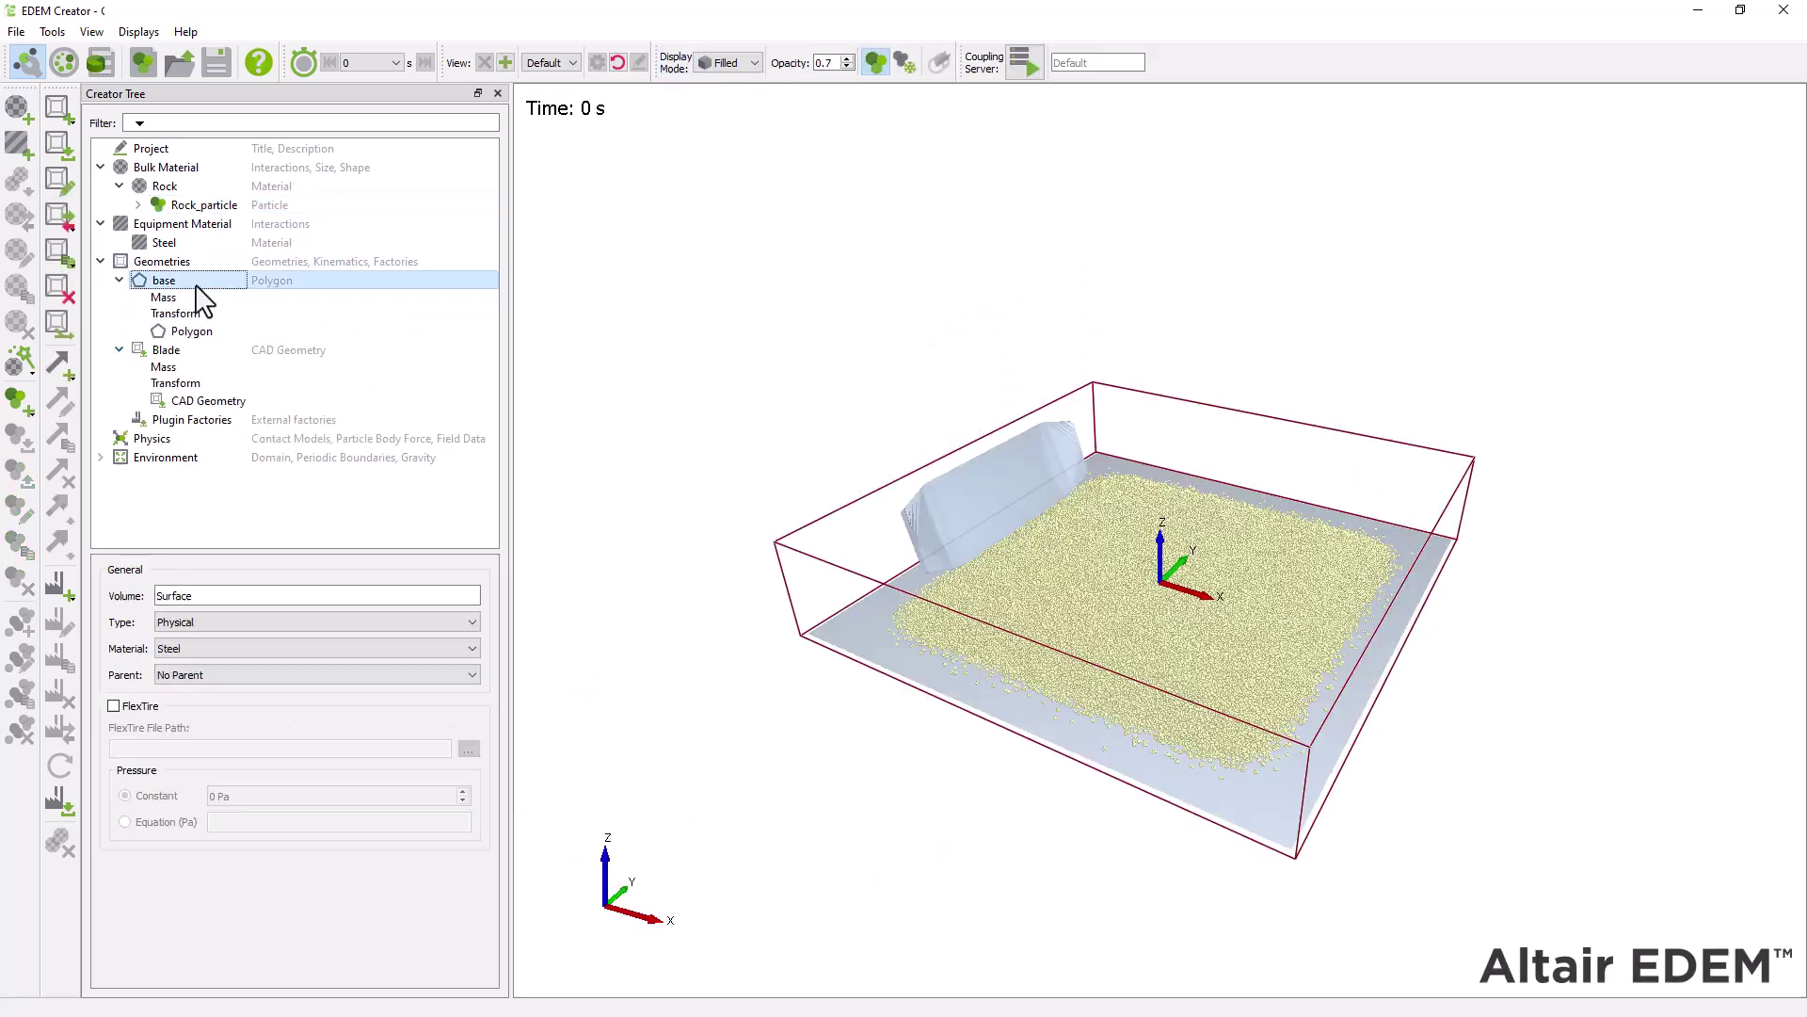
Add a force controller named Motion to the Blade geometry
{"action": "left_click", "coordinate": [256, 354]}
{"action": "right_click", "coordinate": [297, 353]}
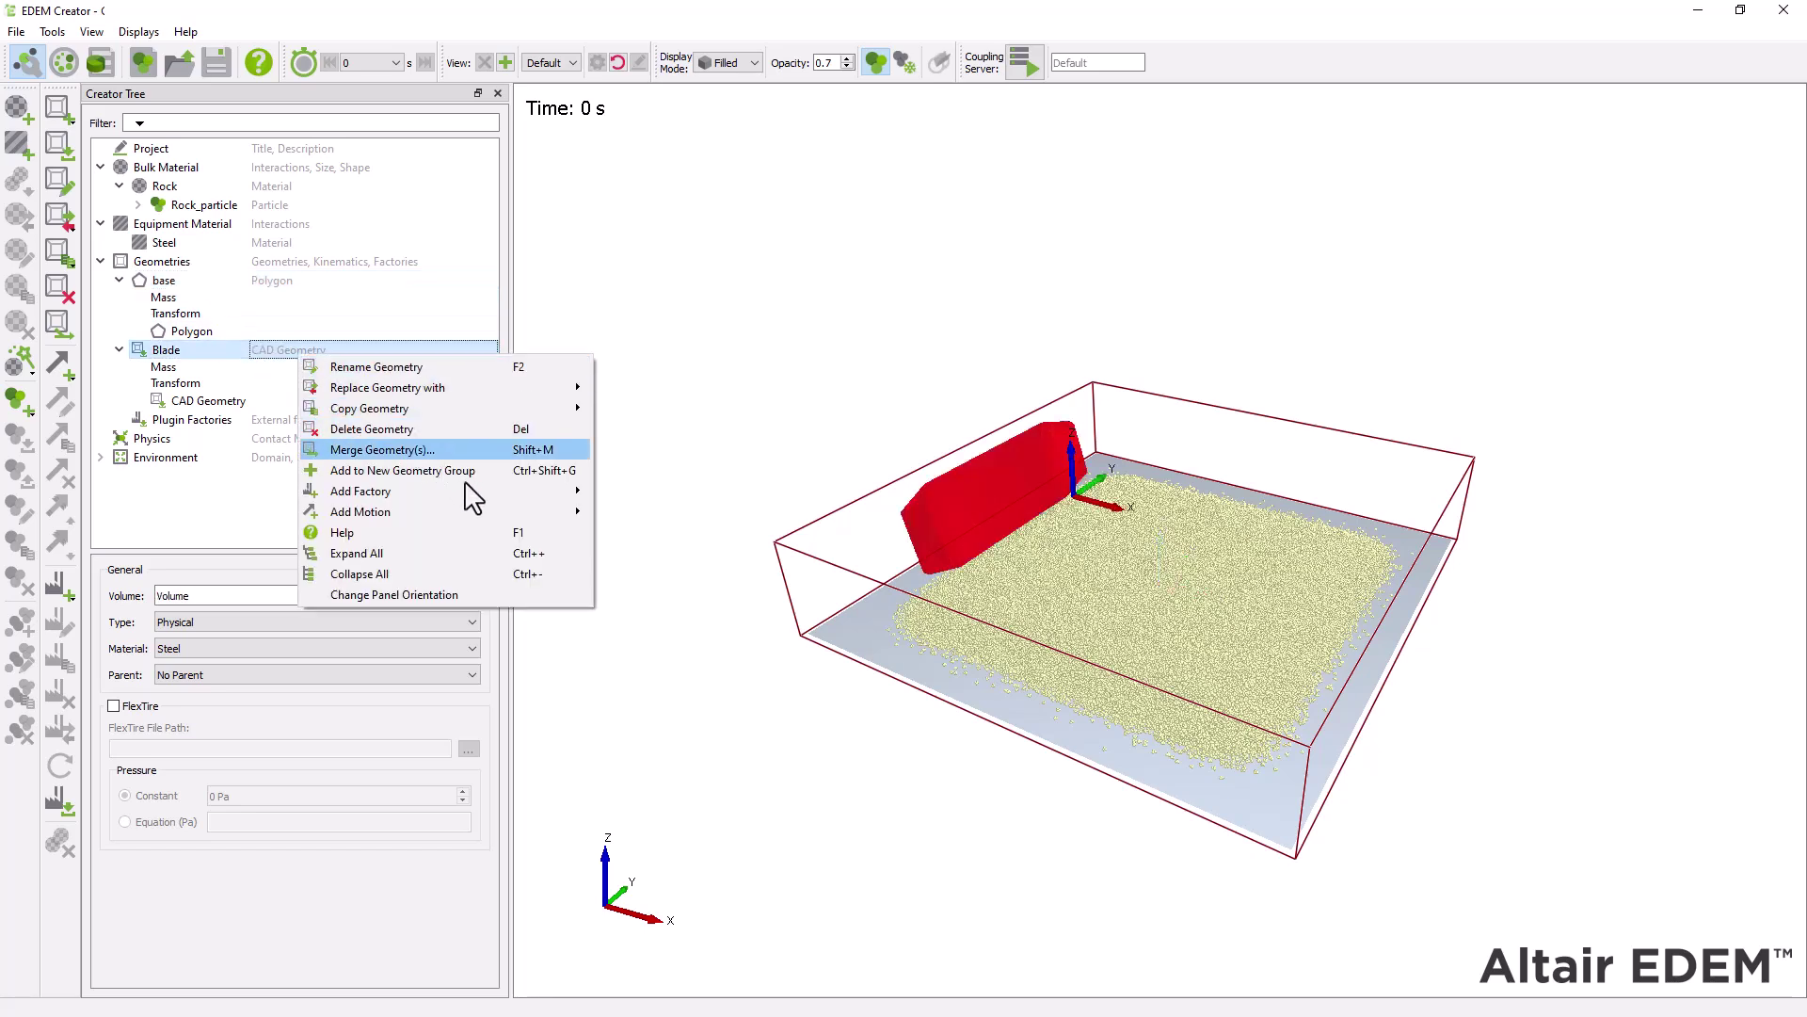
{"action": "mouse_move", "coordinate": [465, 482]}
{"action": "key", "text": "Right"}
{"action": "key", "text": "Down"}
{"action": "key", "text": "Down"}
{"action": "key", "text": "Down"}
{"action": "key", "text": "Down"}
{"action": "key", "text": "Down"}
{"action": "key", "text": "Down"}
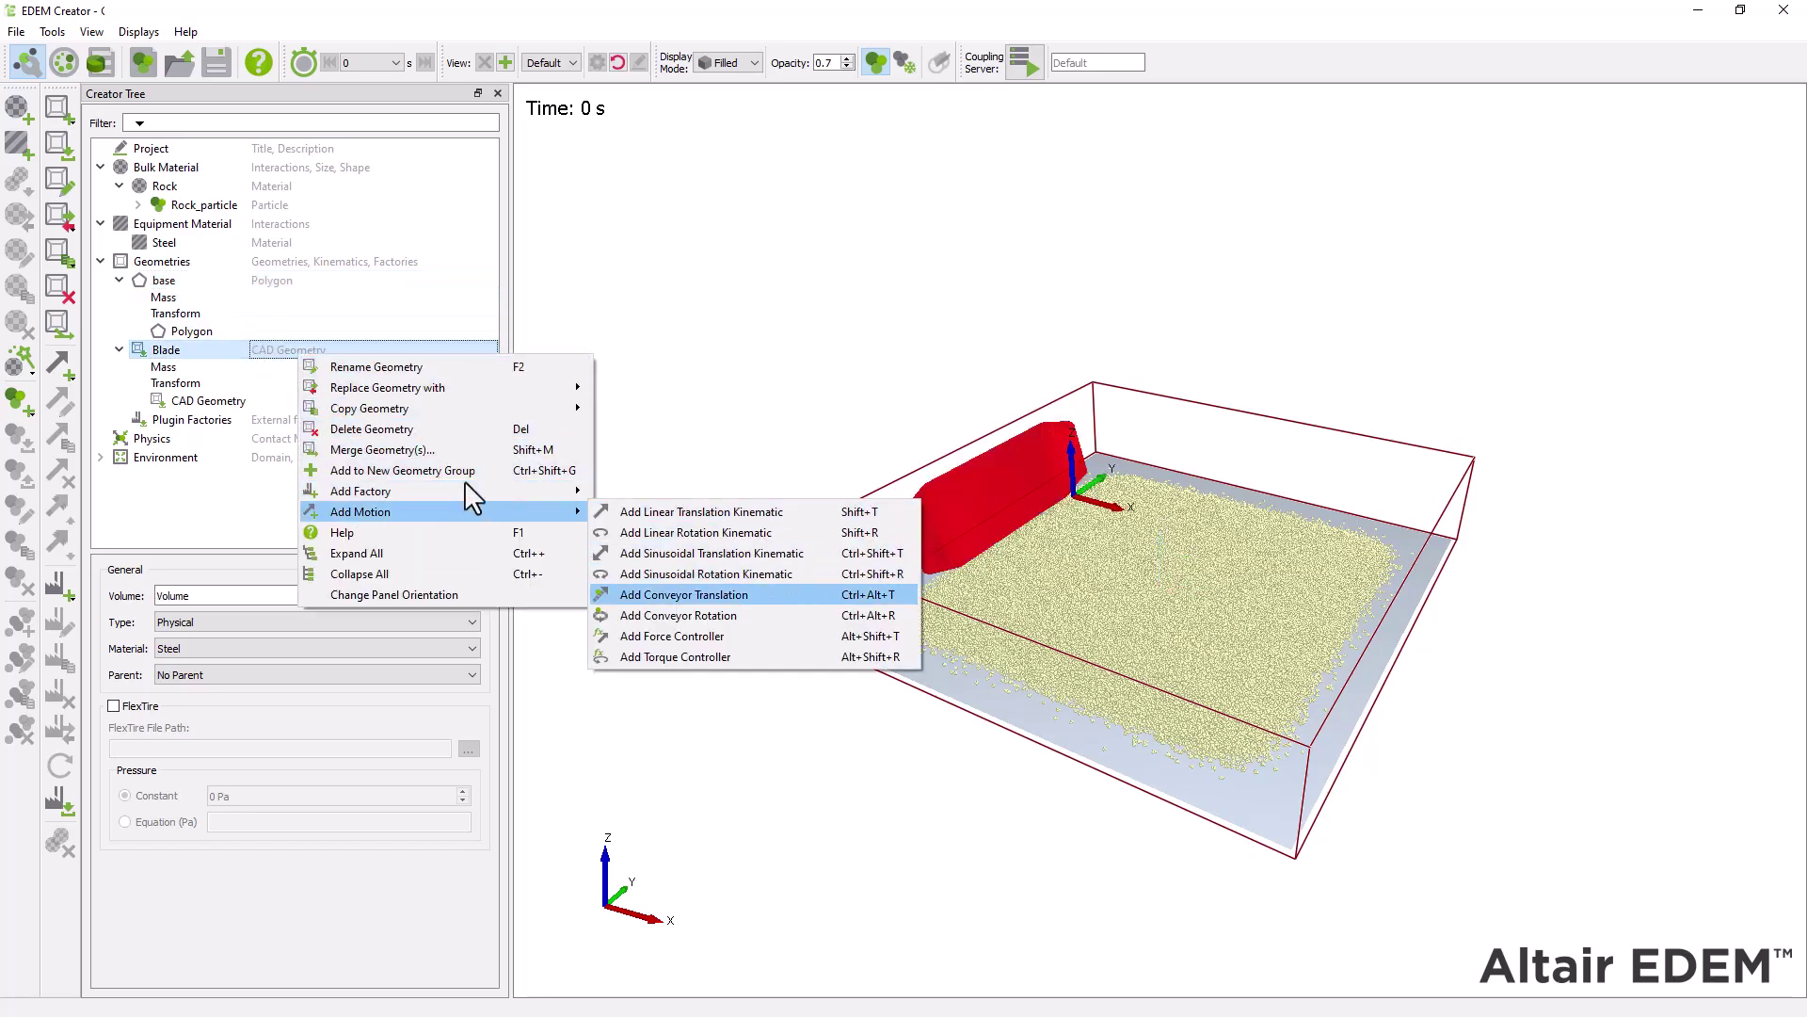
{"action": "left_click", "coordinate": [783, 644]}
{"action": "type", "text": "Motion"}
{"action": "key", "text": "Return"}
Set the blade motion's X force equation to 40000 N and its X initial velocity to 1 m/s
{"action": "double_click", "coordinate": [173, 728]}
{"action": "type", "text": "40000"}
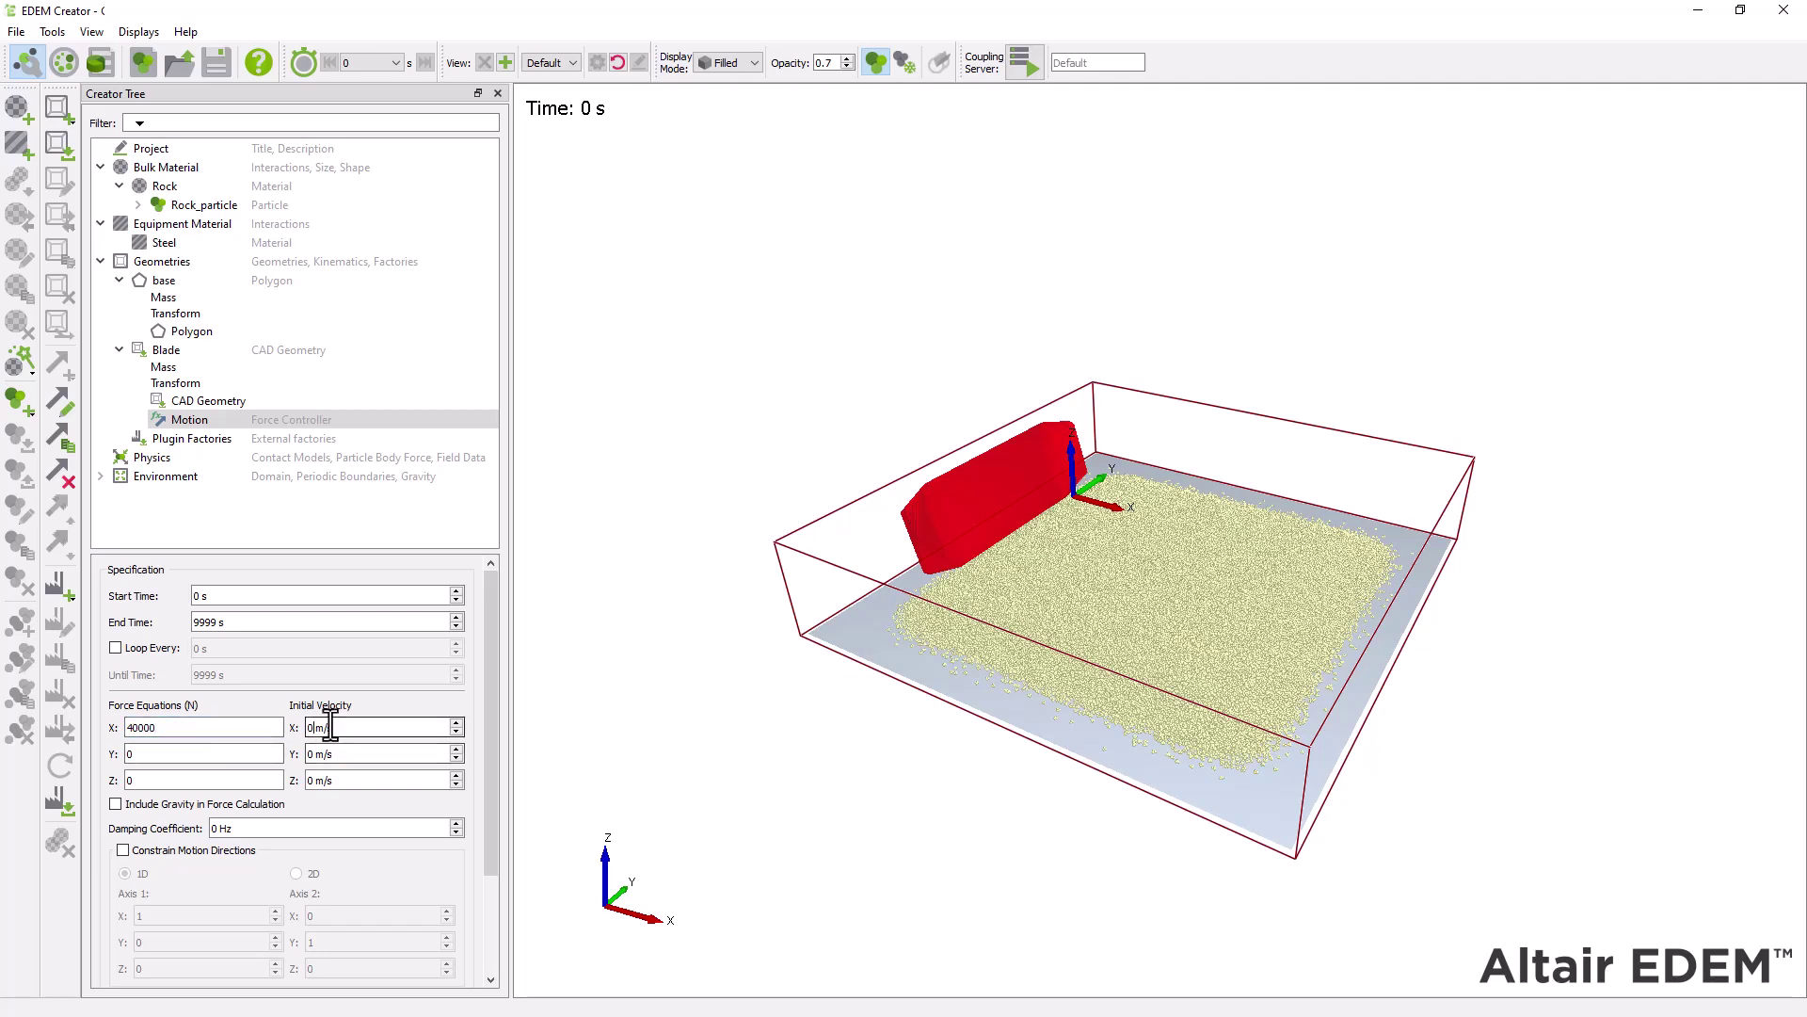
{"action": "left_click_drag", "start_coordinate": [331, 726], "coordinate": [305, 727]}
{"action": "type", "text": "1"}
Constrain the blade's motion directions to 1D along the X axis
{"action": "scroll", "coordinate": [490, 767], "scroll_direction": "down", "scroll_amount": 3}
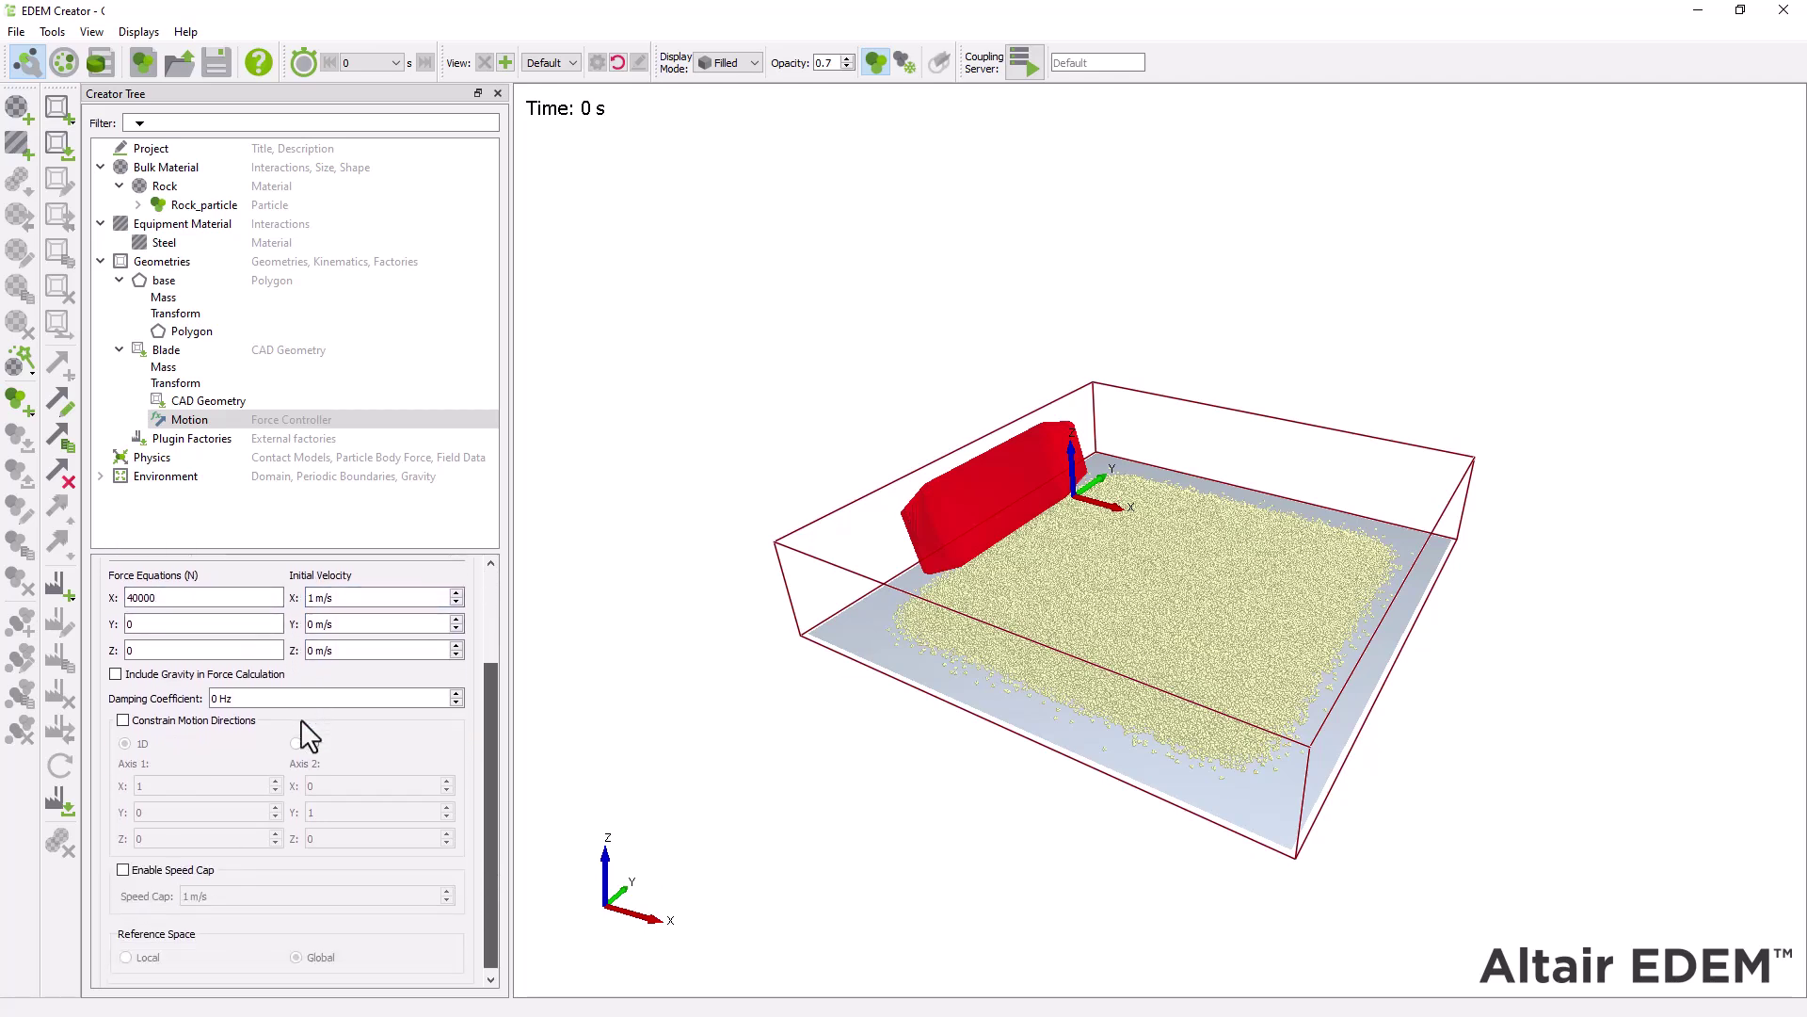
{"action": "left_click", "coordinate": [123, 720]}
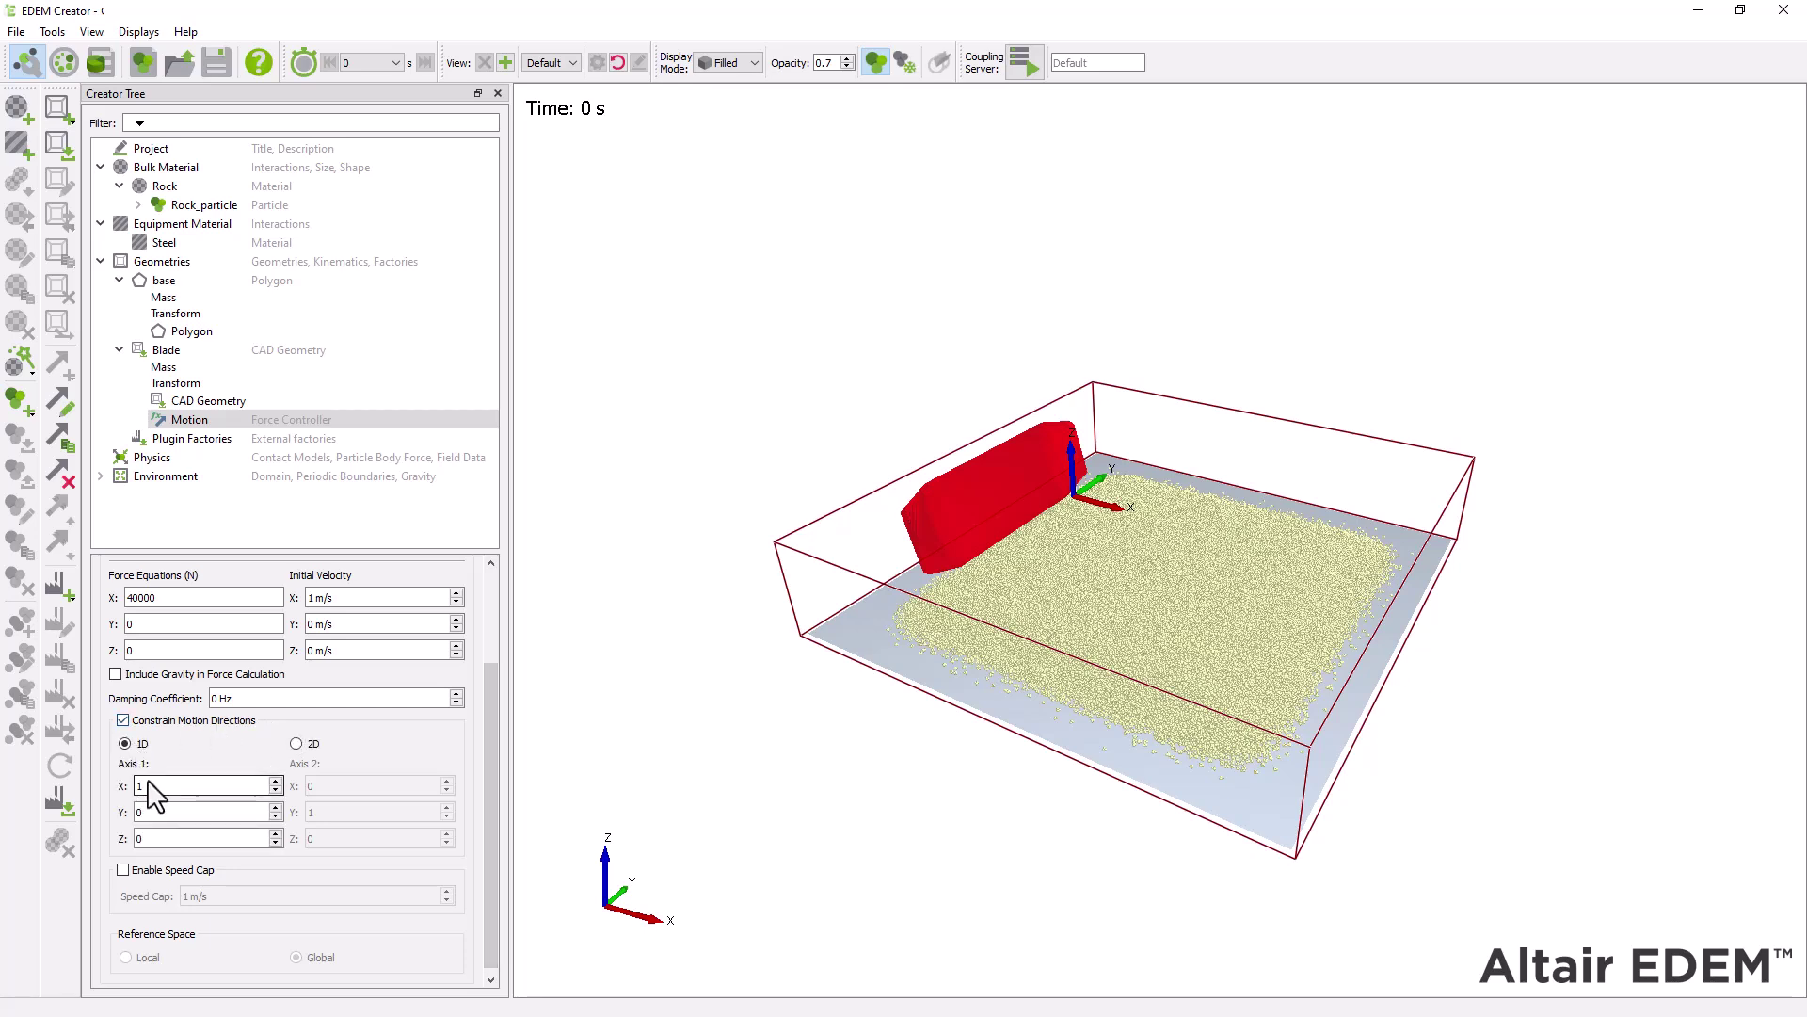
{"action": "scroll", "coordinate": [479, 764], "scroll_direction": "up", "scroll_amount": 3}
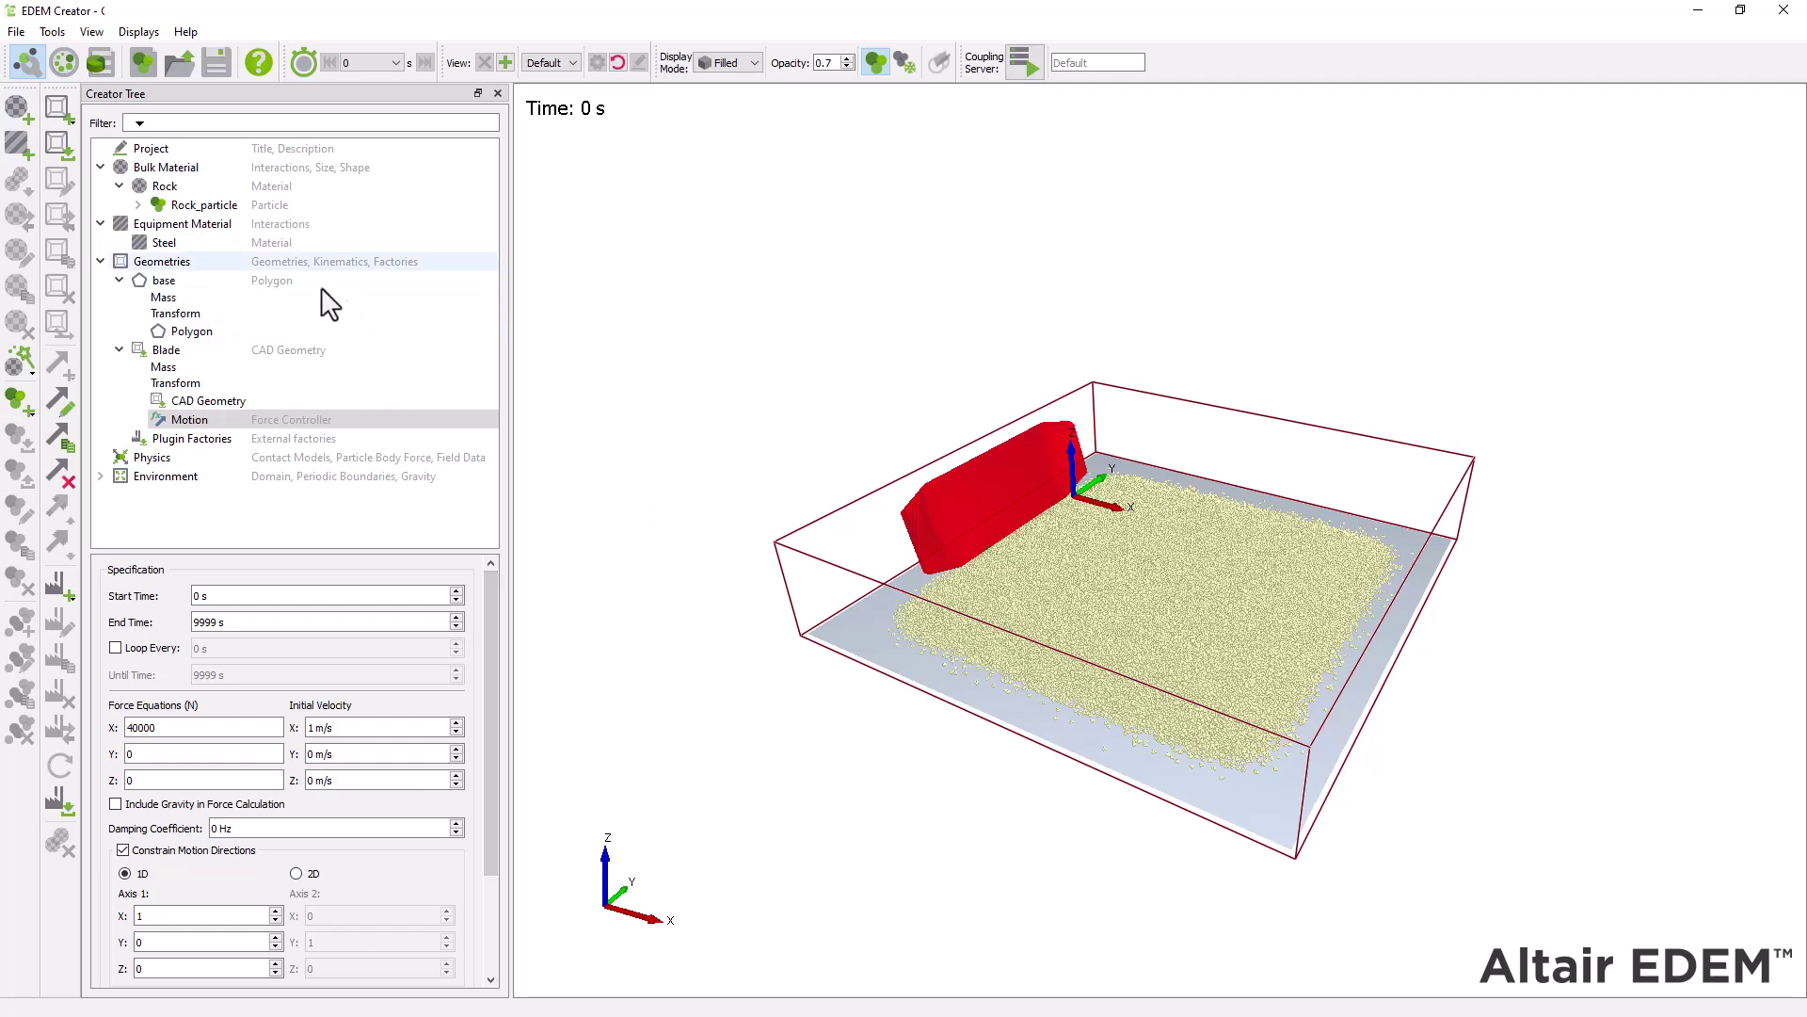
Add a box geometry named Dynamic Domain
{"action": "right_click", "coordinate": [252, 258]}
{"action": "mouse_move", "coordinate": [254, 265]}
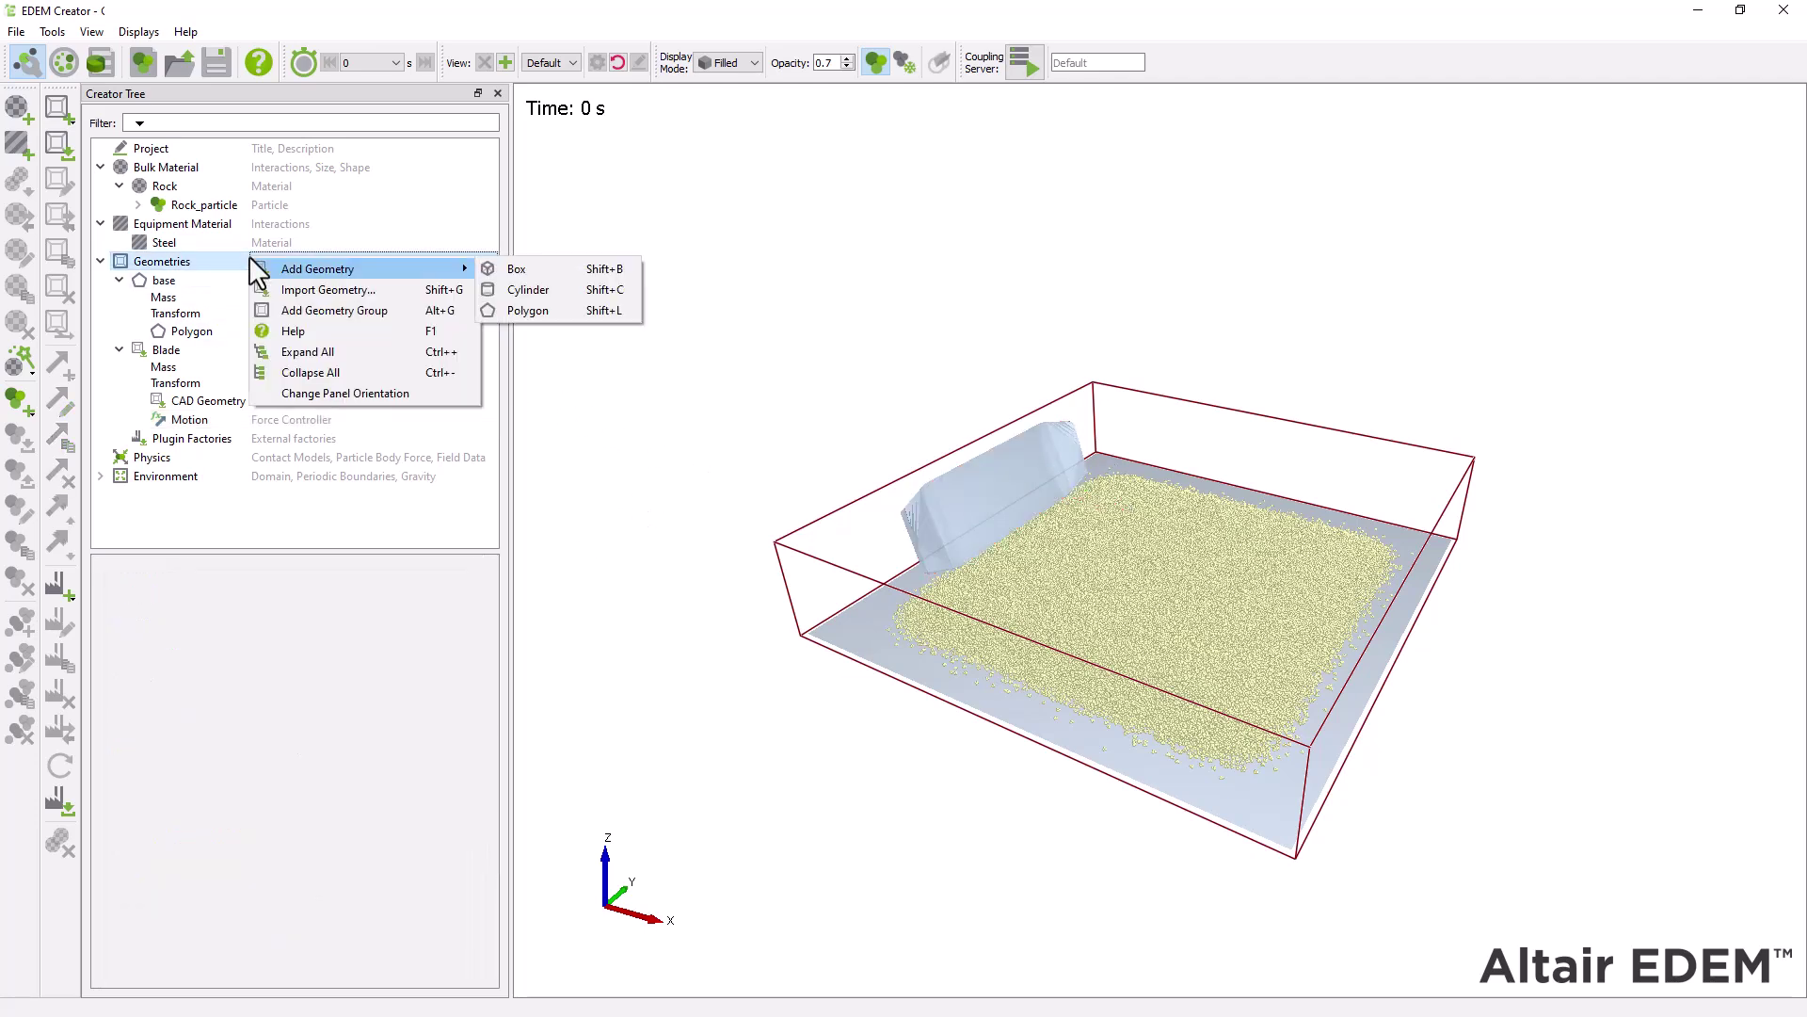
{"action": "left_click", "coordinate": [546, 269]}
{"action": "type", "text": "Dynamic Domain"}
{"action": "key", "text": "Return"}
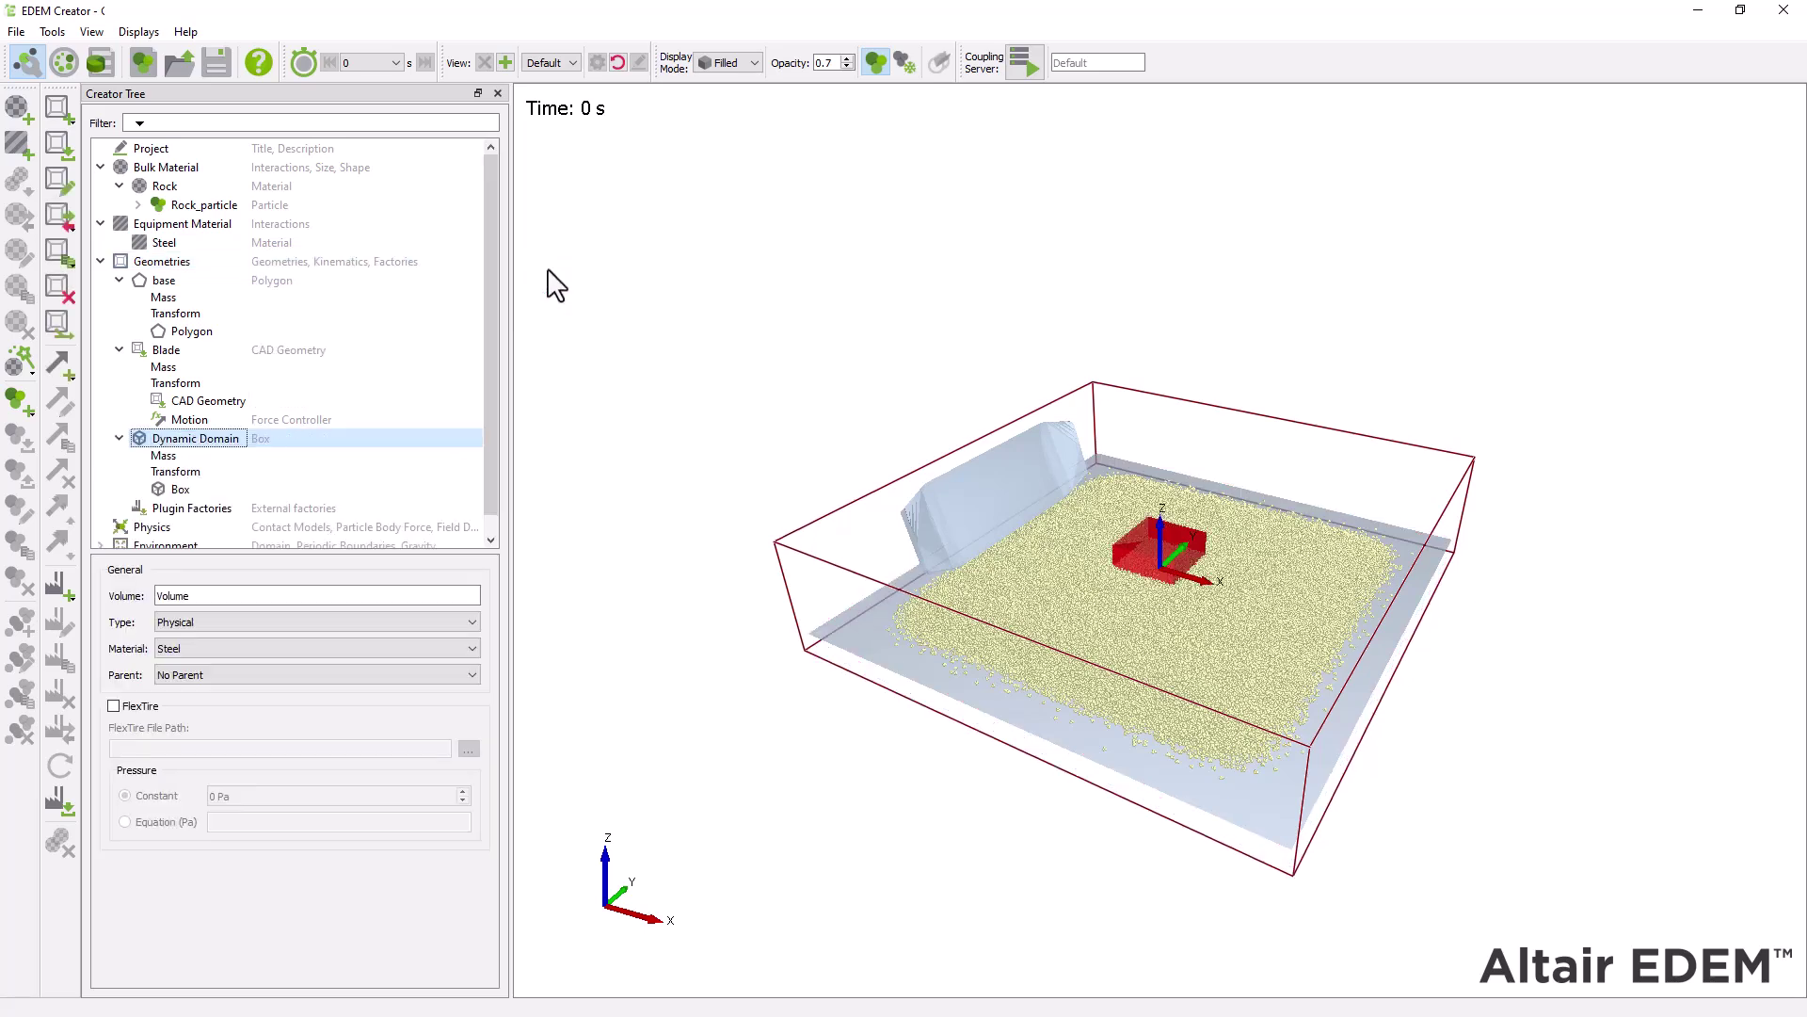
Set the Dynamic Domain box lengths to X 2000 mm, Y 6000 mm and Z 1500 mm
{"action": "left_click", "coordinate": [297, 491]}
{"action": "double_click", "coordinate": [201, 613]}
{"action": "type", "text": "2"}
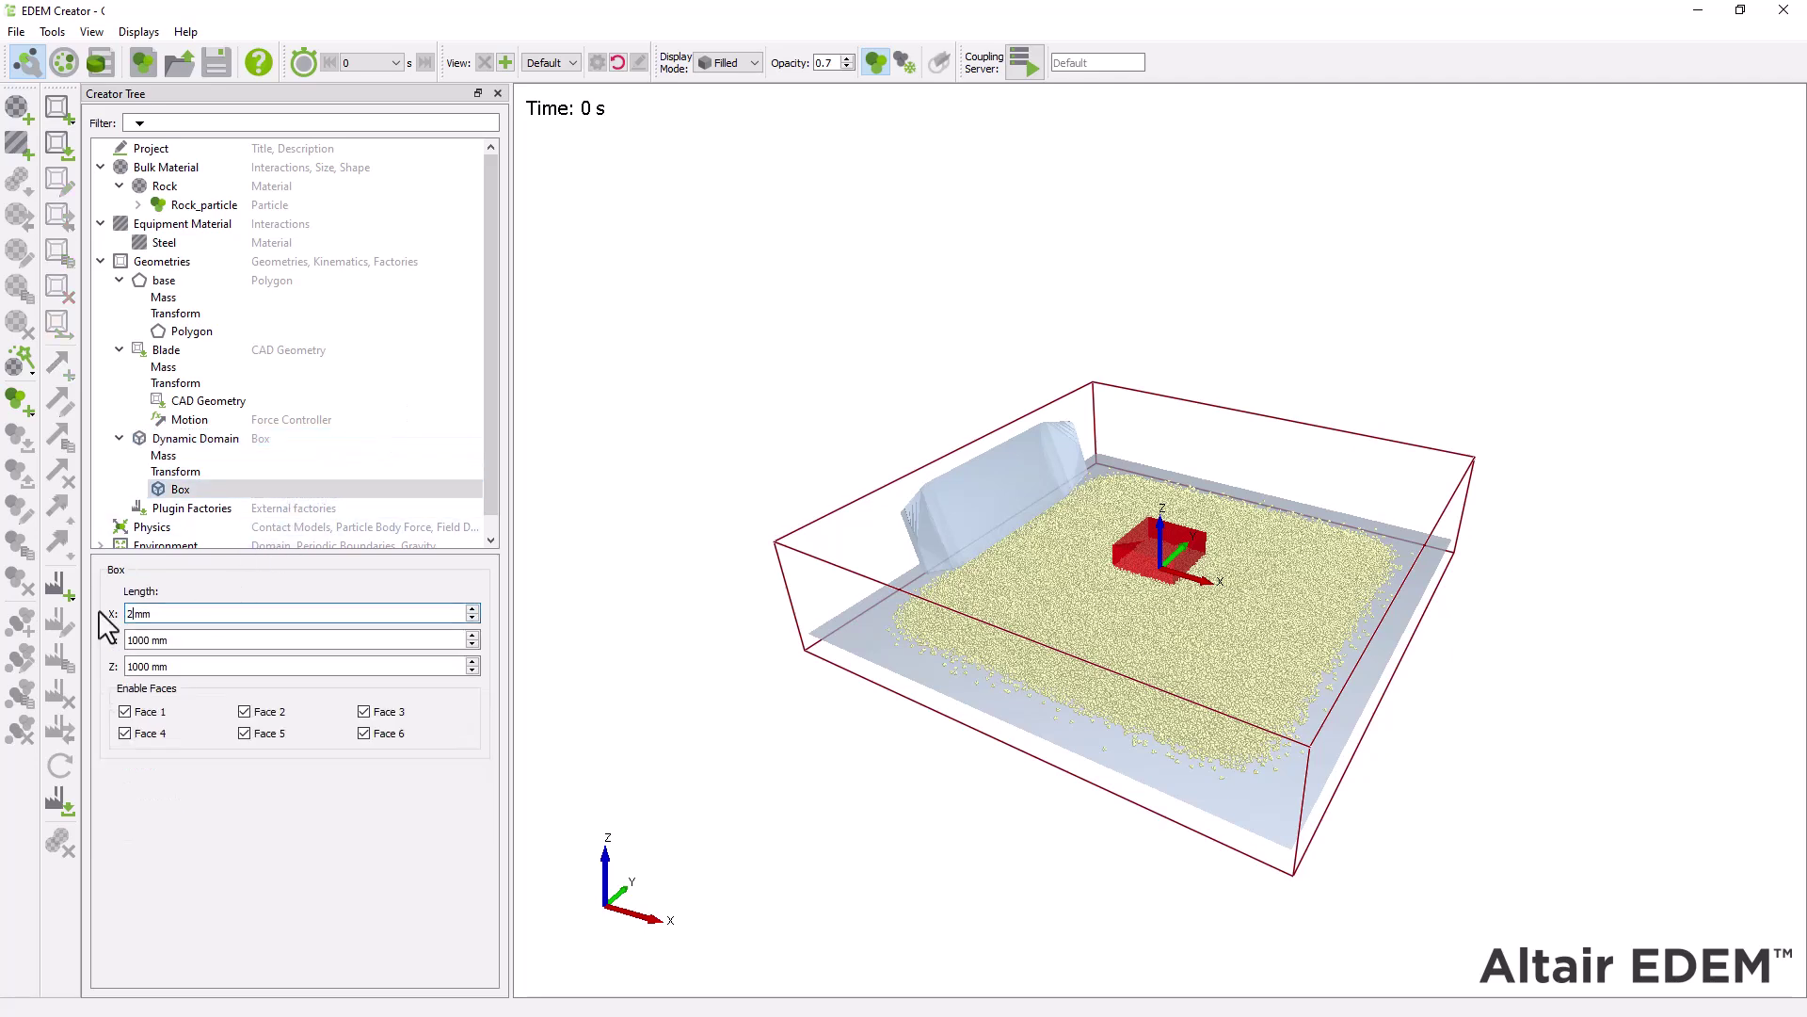
{"action": "type", "text": "000"}
{"action": "key", "text": "Tab"}
{"action": "type", "text": "60"}
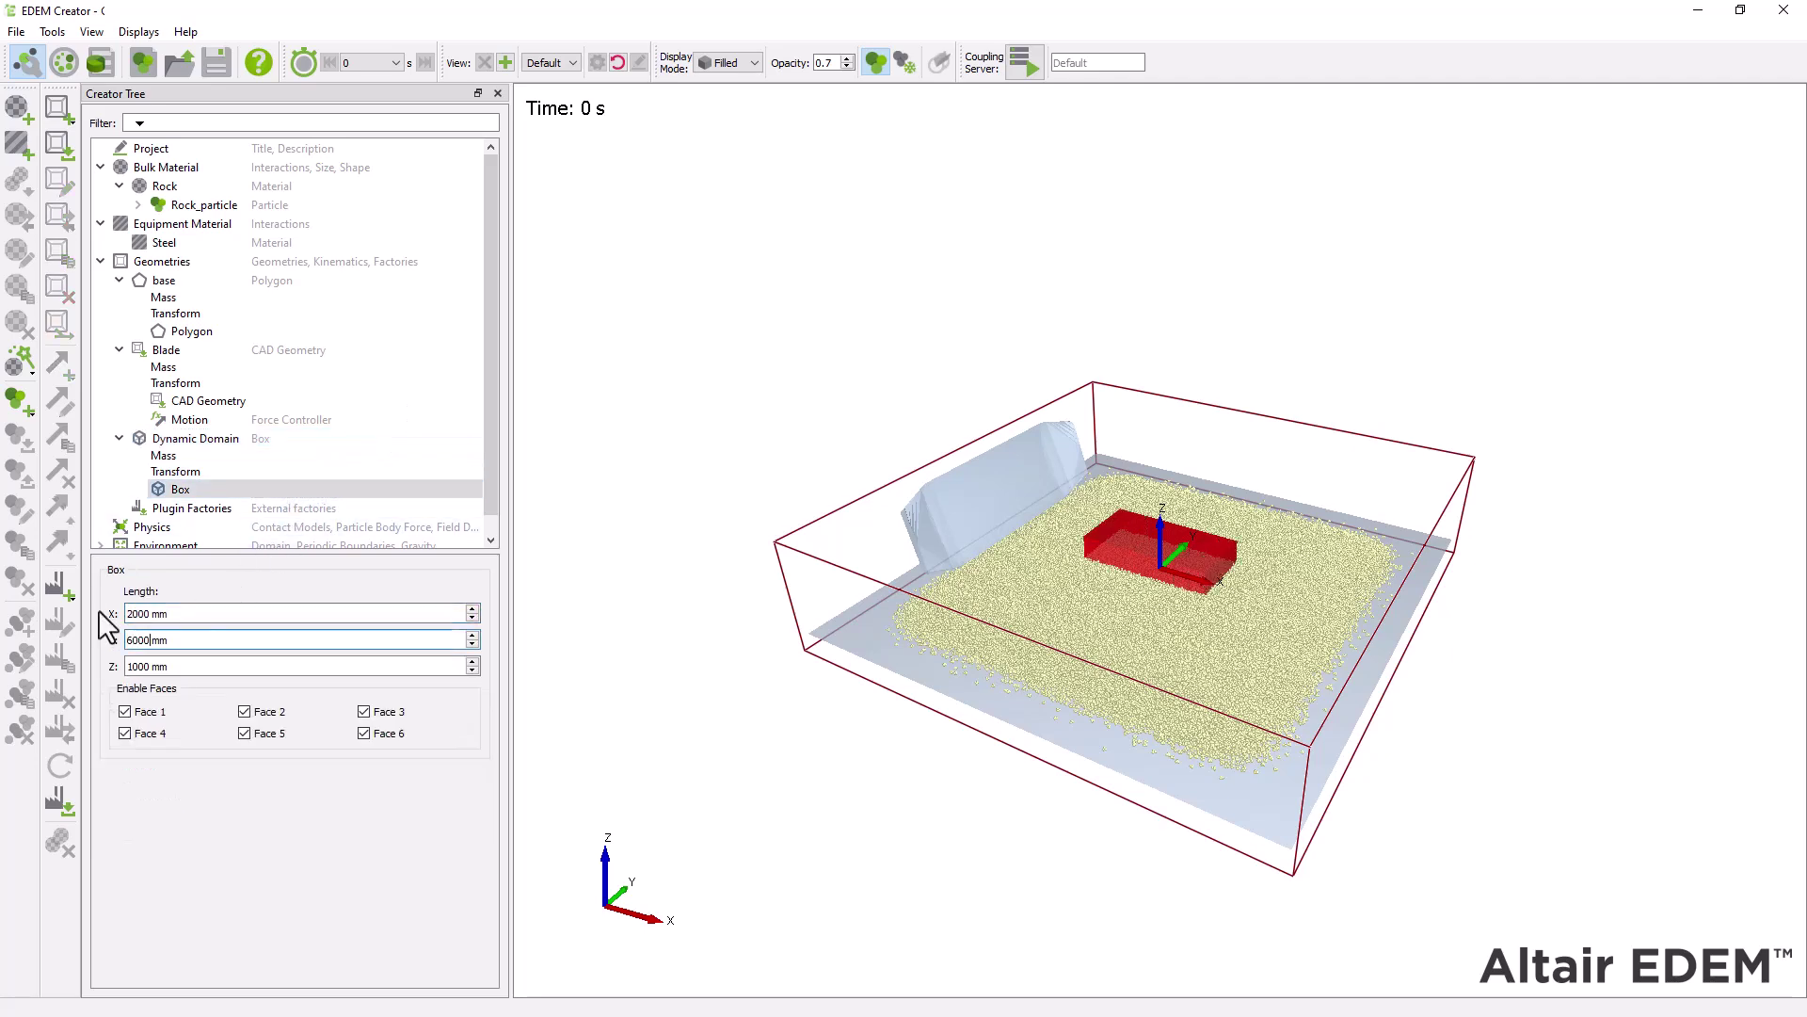
{"action": "type", "text": "00"}
{"action": "key", "text": "Tab"}
{"action": "type", "text": "1500"}
{"action": "key", "text": "Tab"}
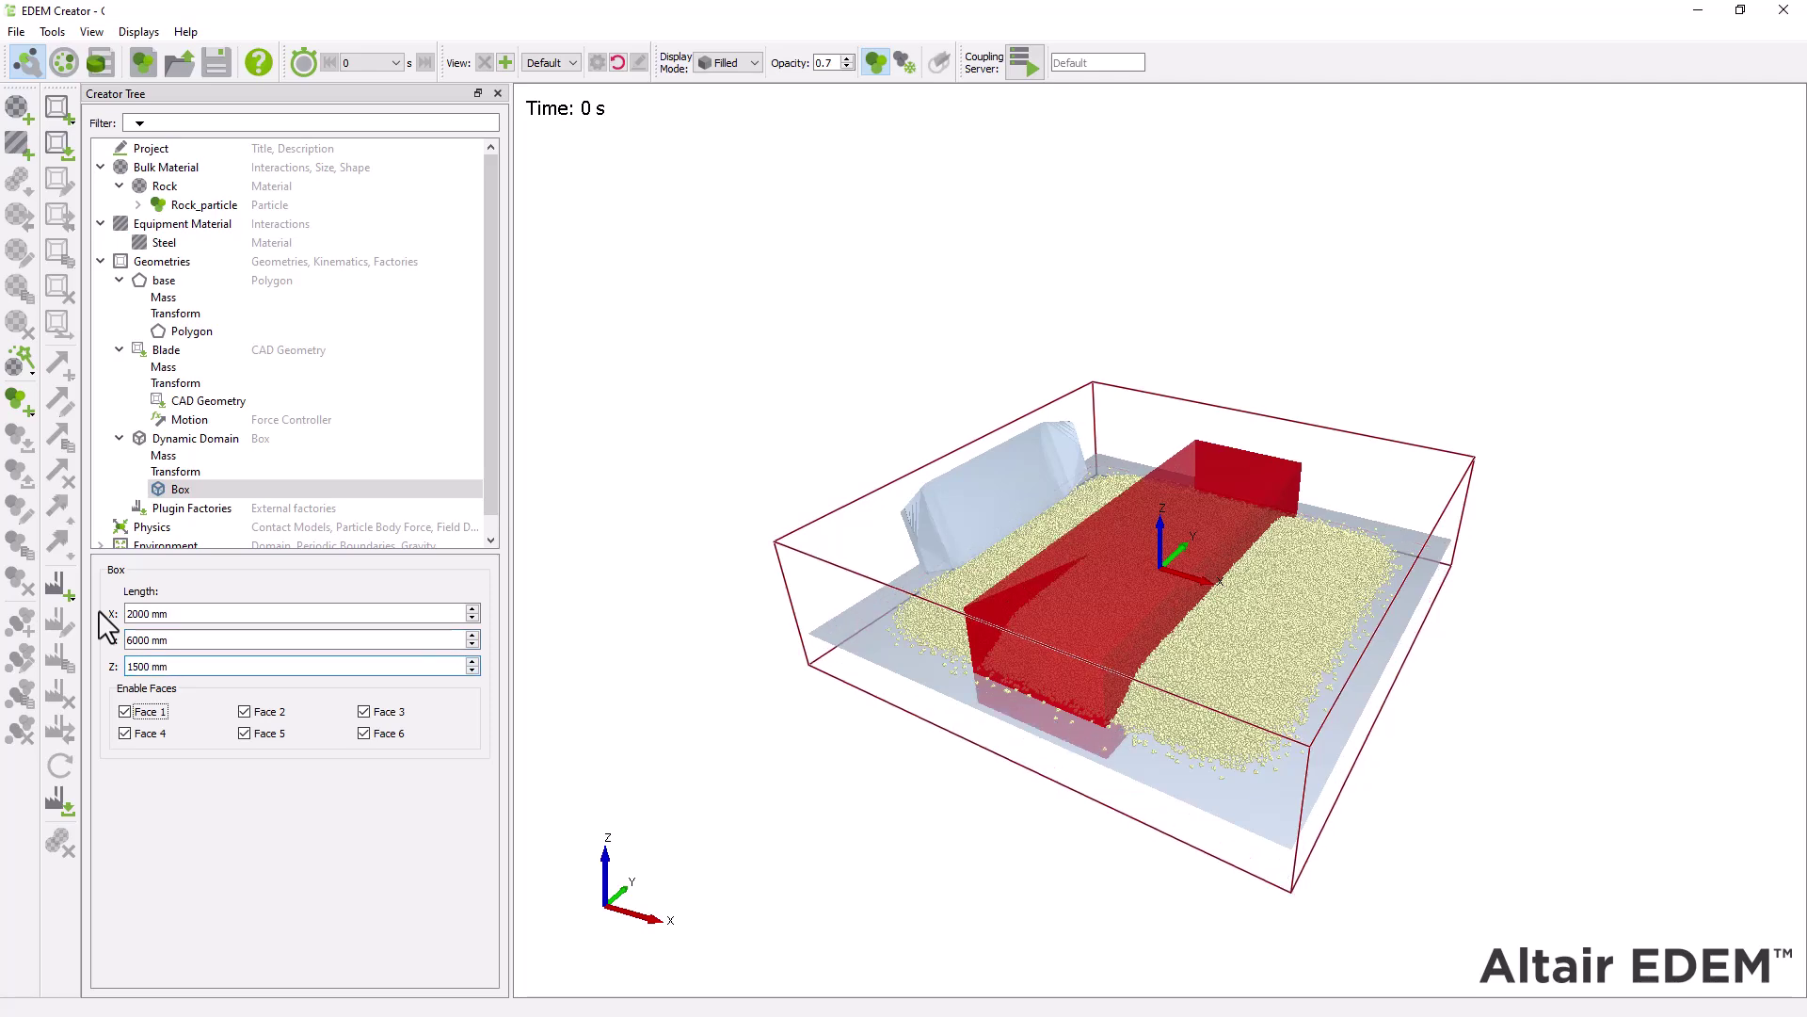
Change the box geometry's type to Dynamic Domain and make Blade its parent
{"action": "left_click", "coordinate": [202, 438]}
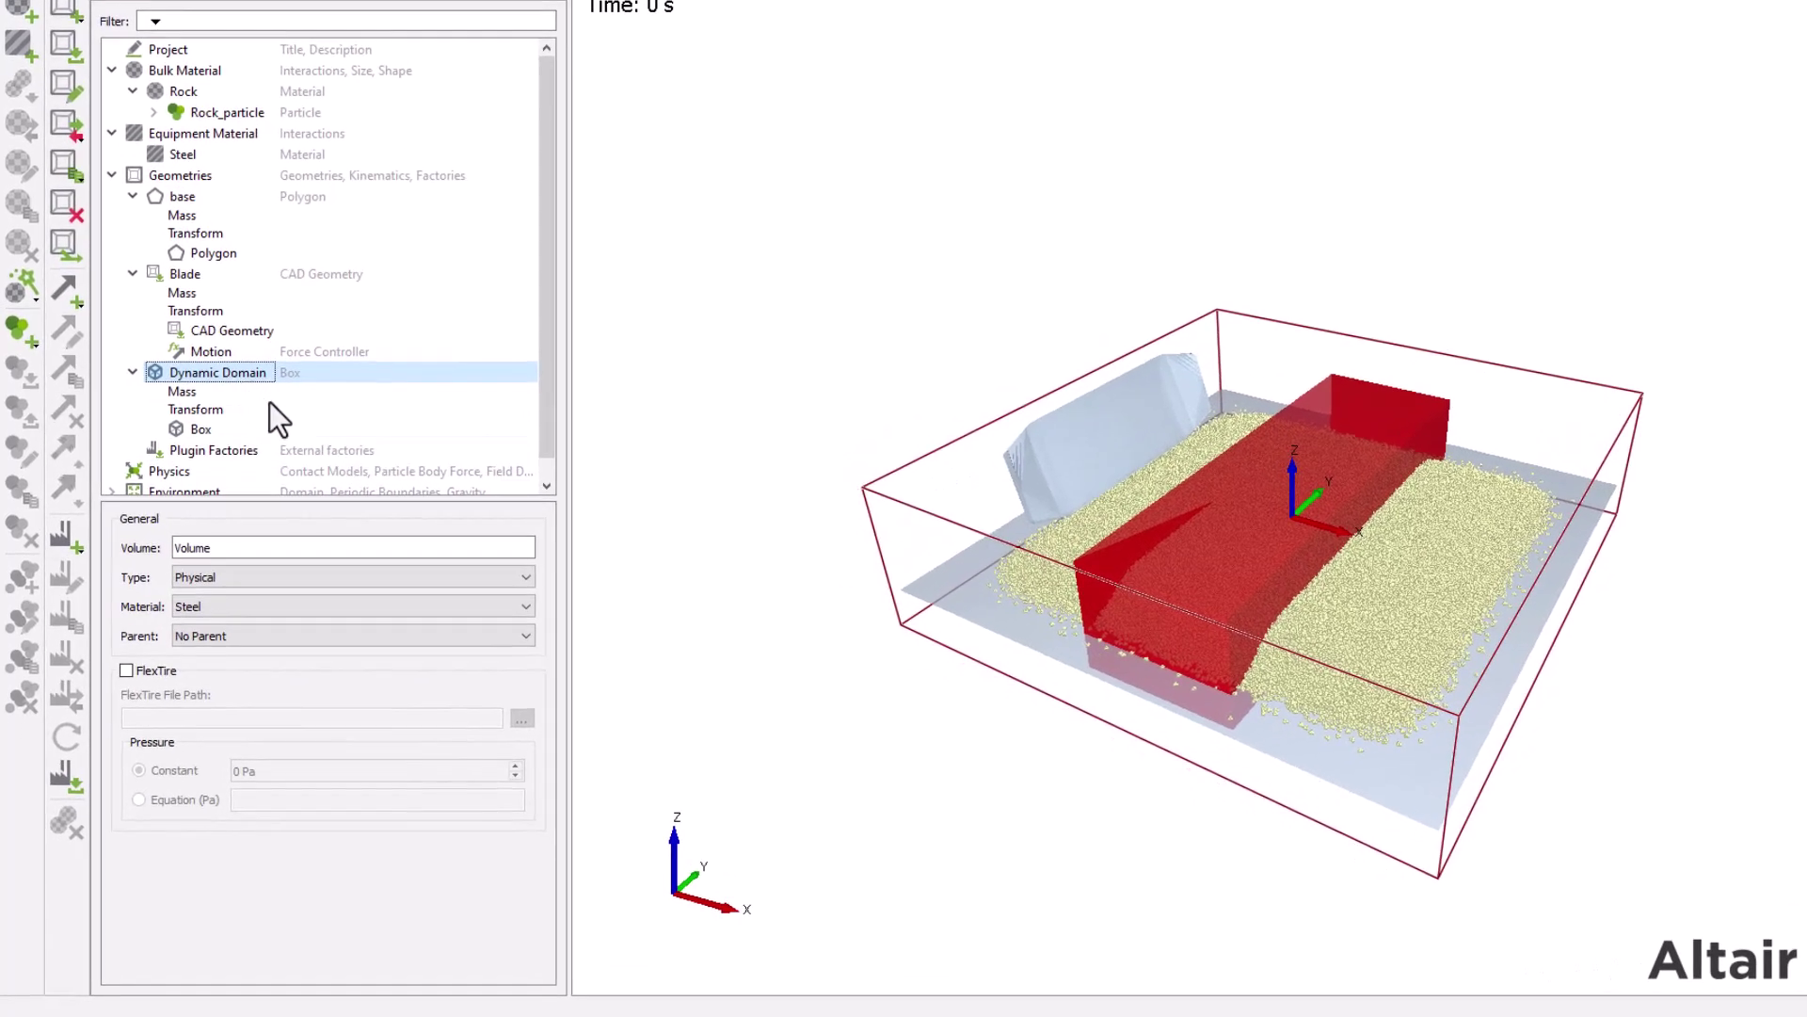
{"action": "left_click", "coordinate": [525, 576]}
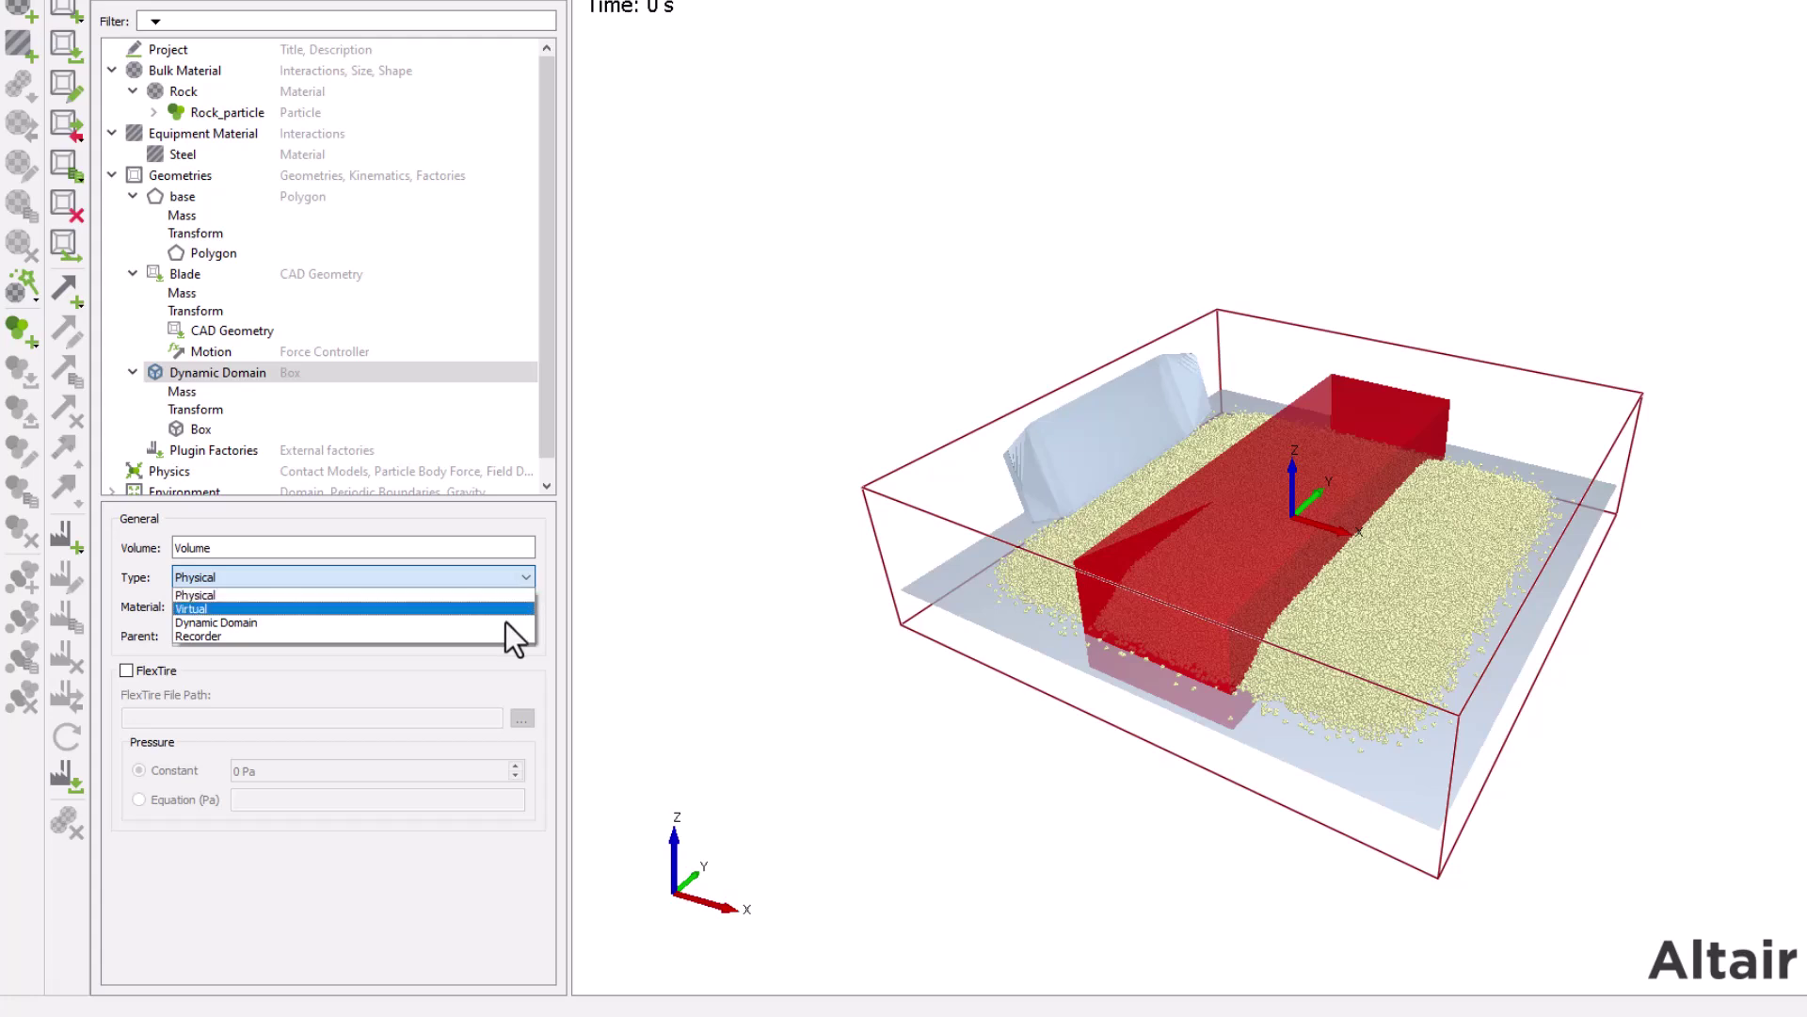
{"action": "left_click", "coordinate": [505, 622]}
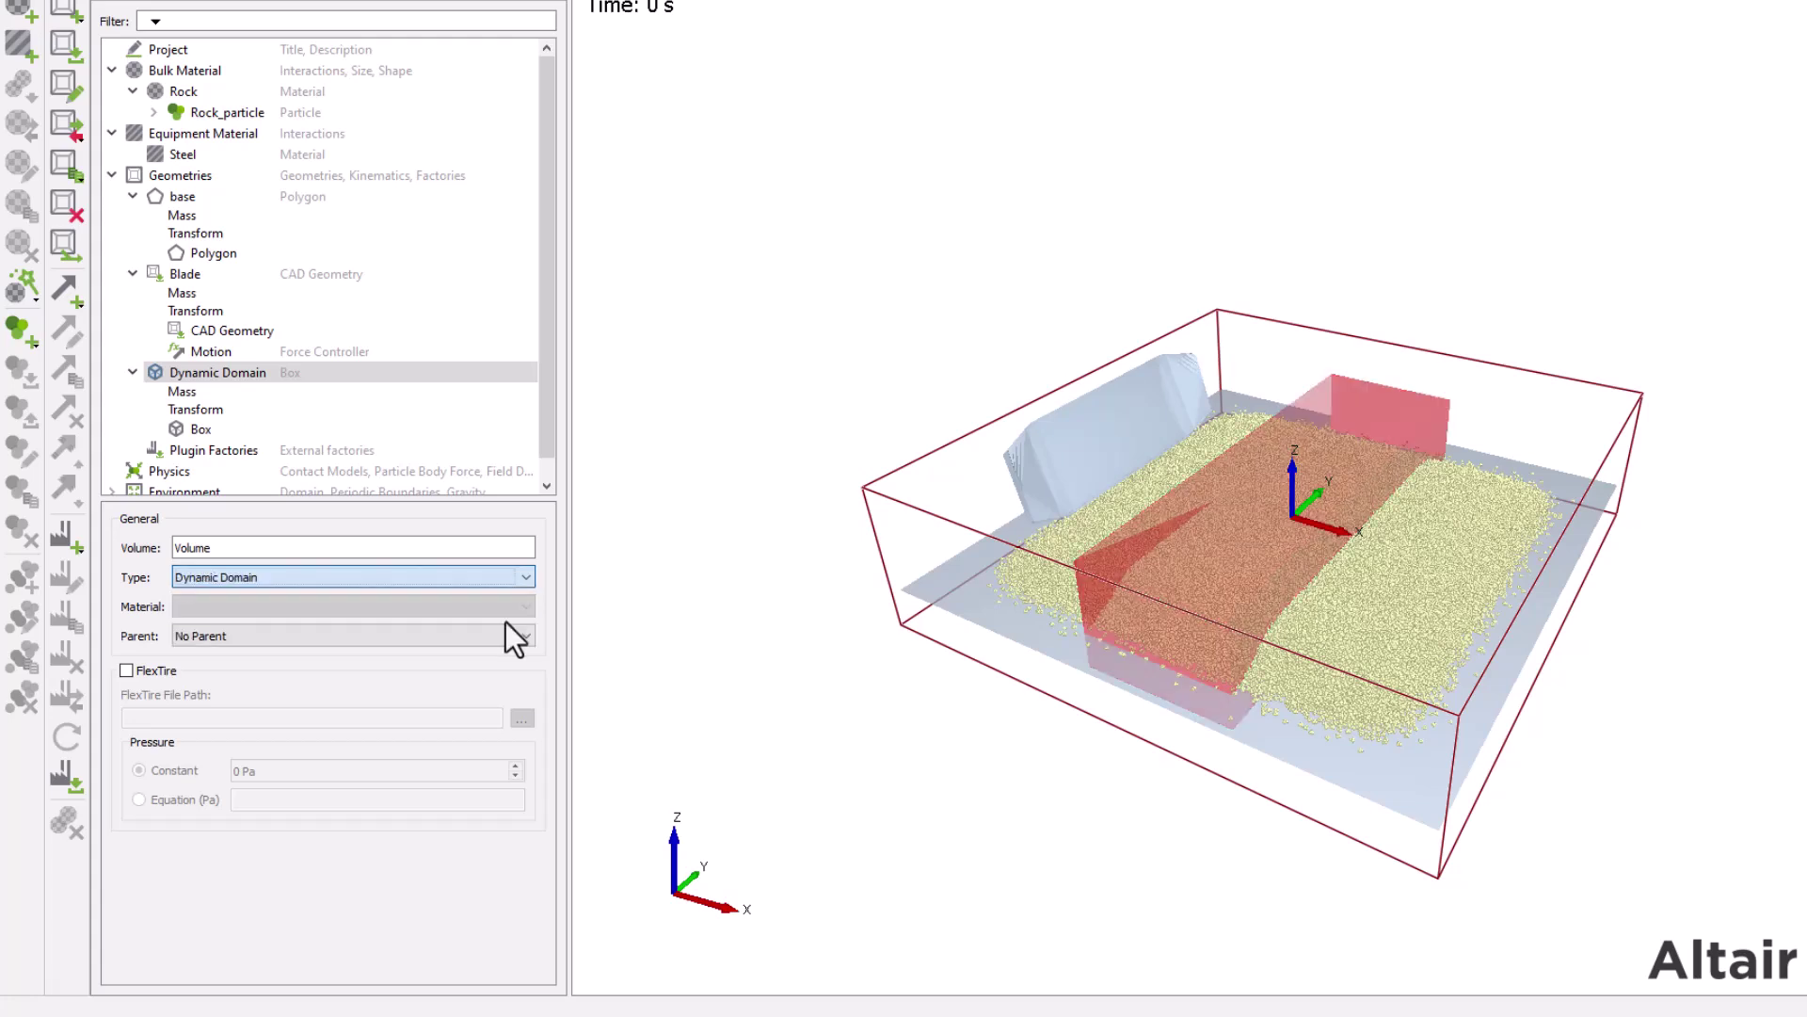
{"action": "left_click", "coordinate": [519, 640]}
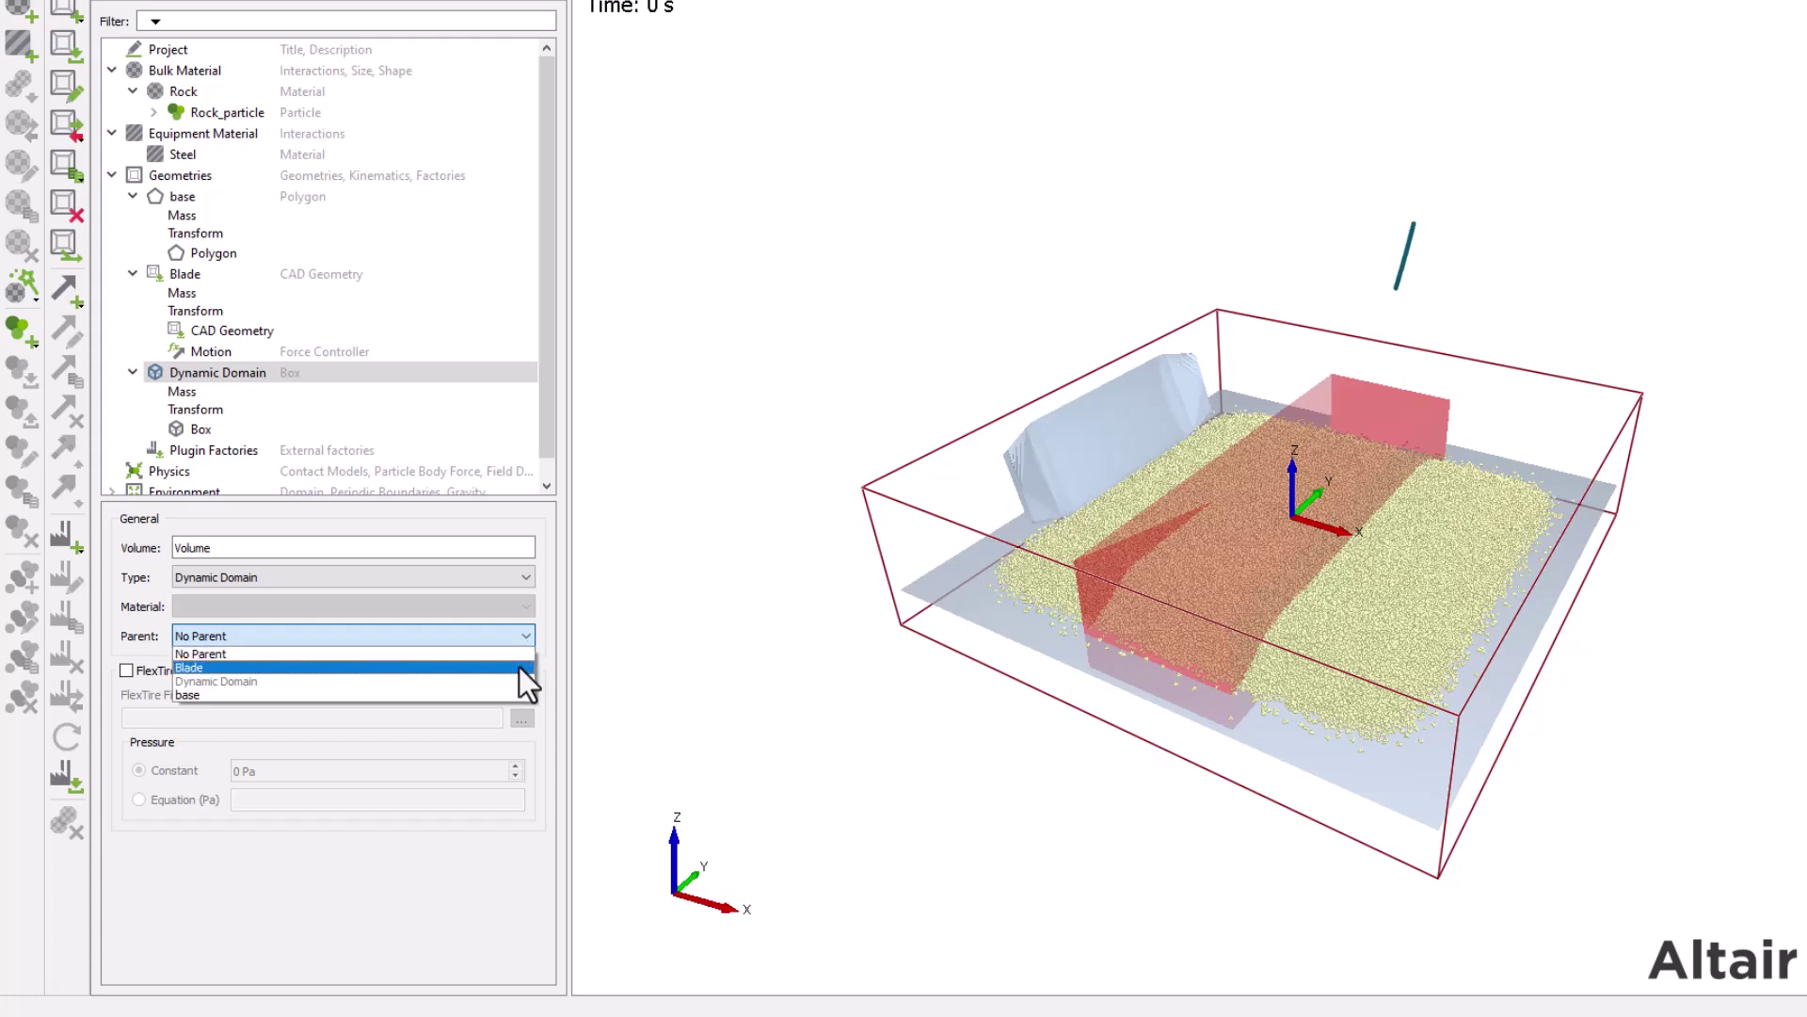
{"action": "left_click", "coordinate": [518, 667]}
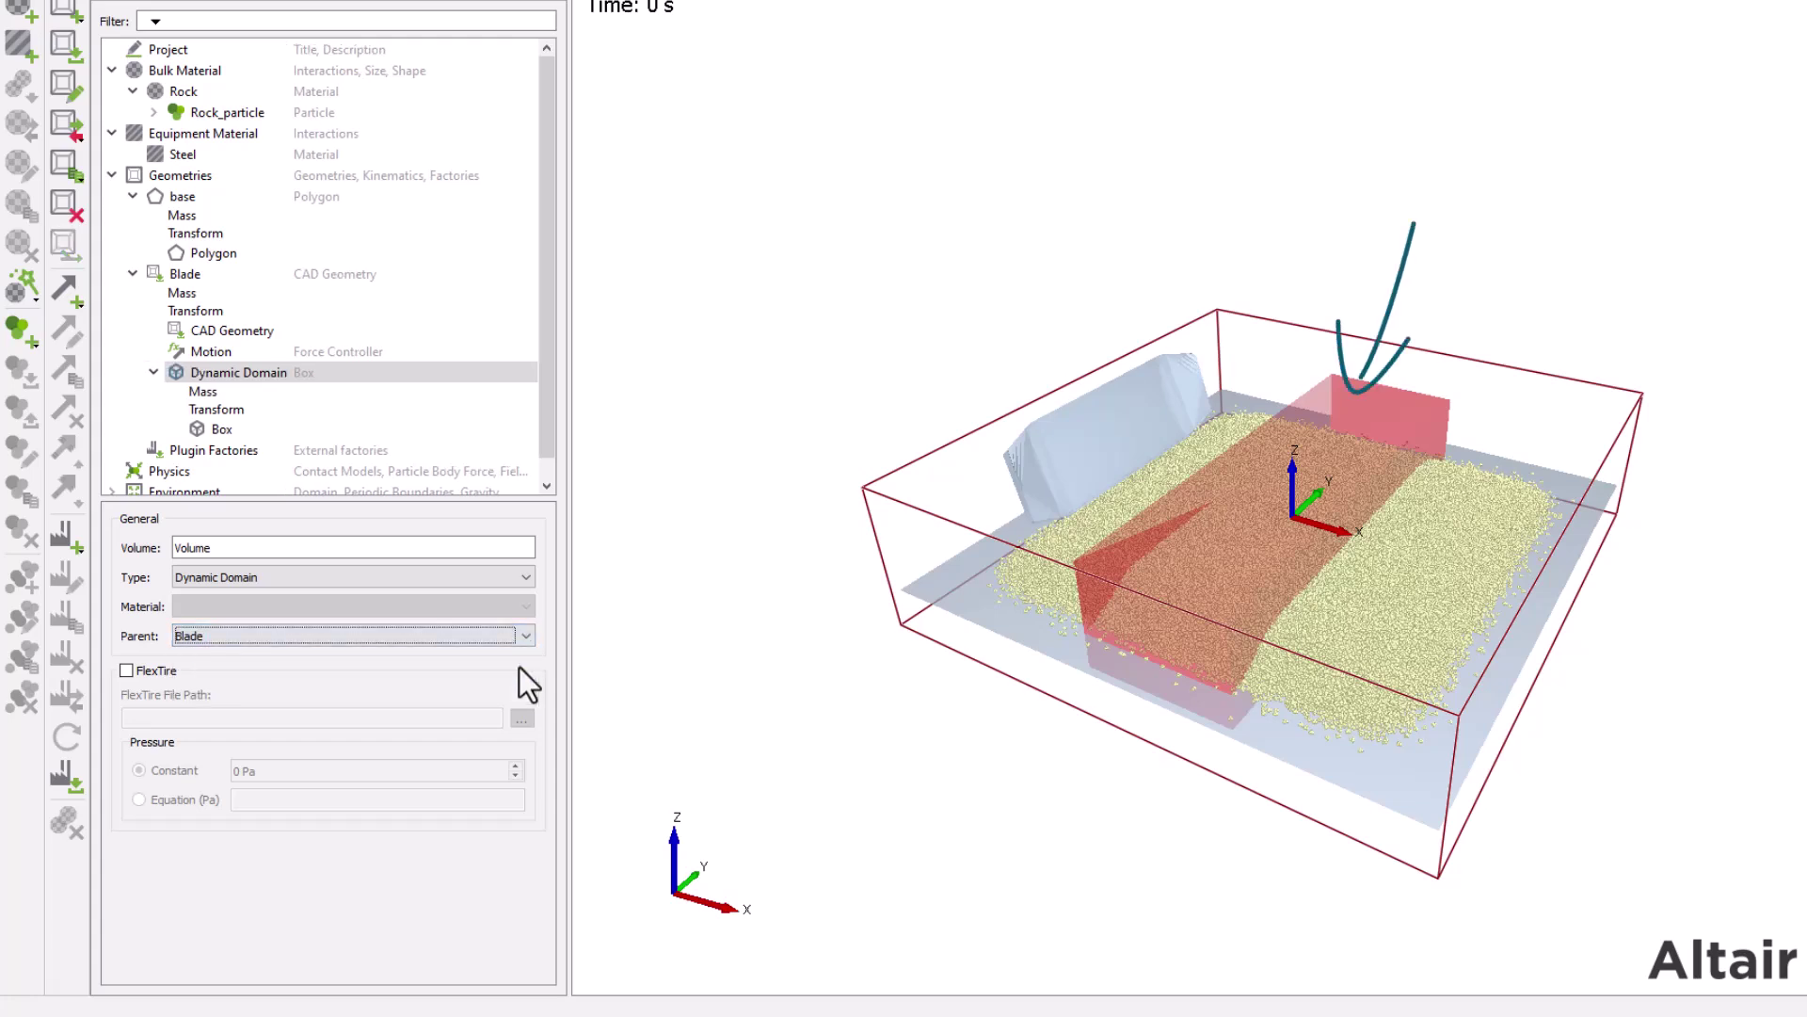
Position the Dynamic Domain box at X -1800 mm in global space and check its placement beside the blade
{"action": "left_click", "coordinate": [328, 432]}
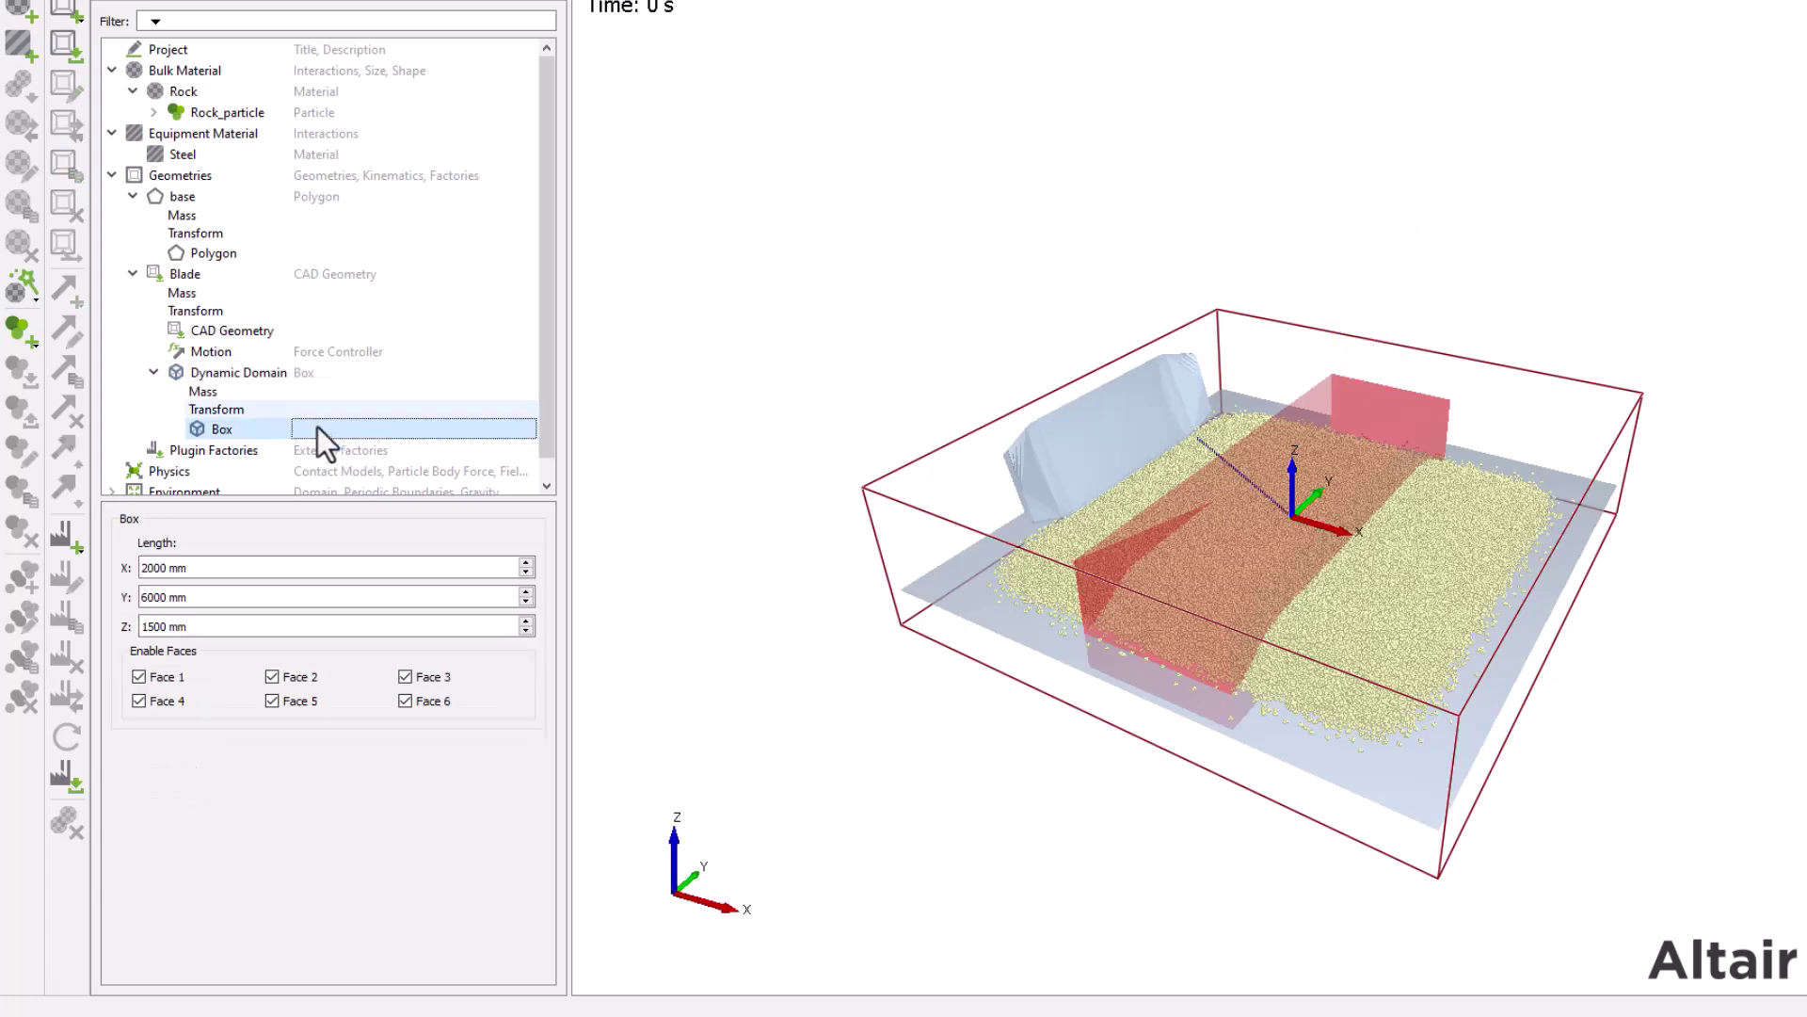
{"action": "left_click", "coordinate": [286, 407]}
{"action": "key", "text": "Tab"}
{"action": "type", "text": "-1800"}
{"action": "key", "text": "Return"}
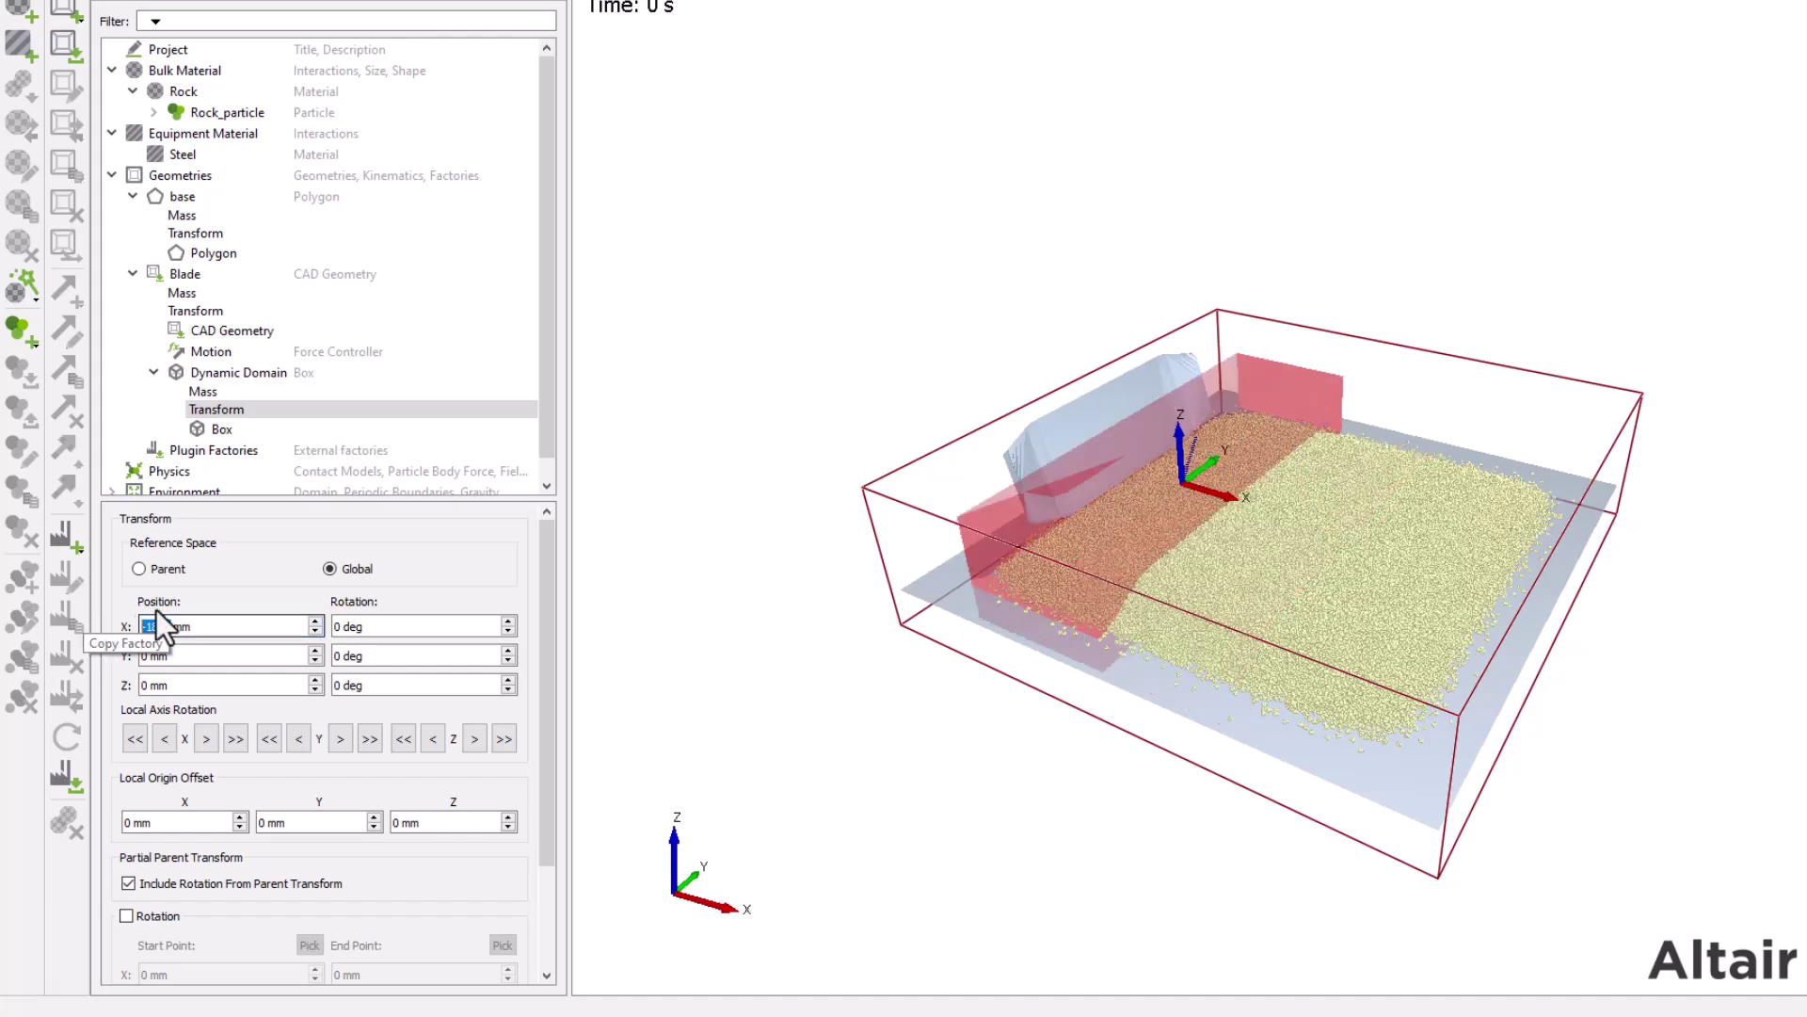
{"action": "left_click_drag", "start_coordinate": [1126, 725], "coordinate": [1477, 706]}
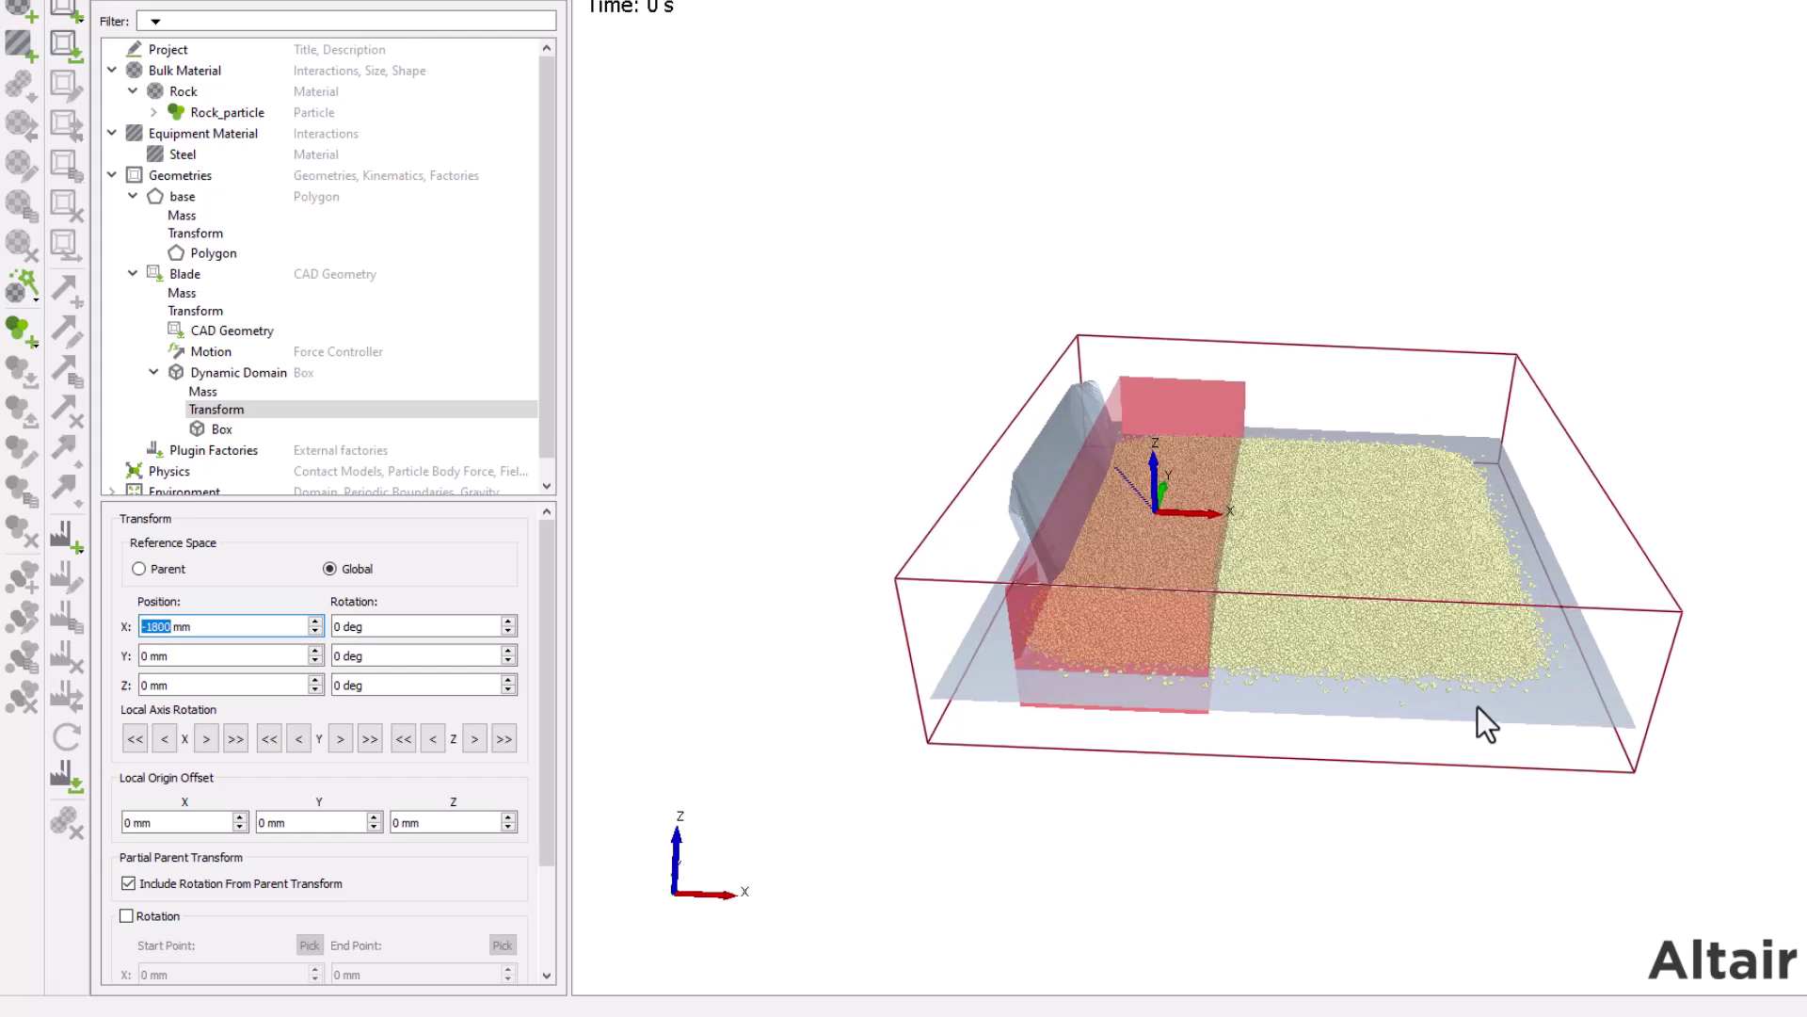
Set the environment's Dynamic Domain starting state to Freeze all Particles outside of Dynamic Domains, and save the simulation
{"action": "left_click", "coordinate": [273, 374]}
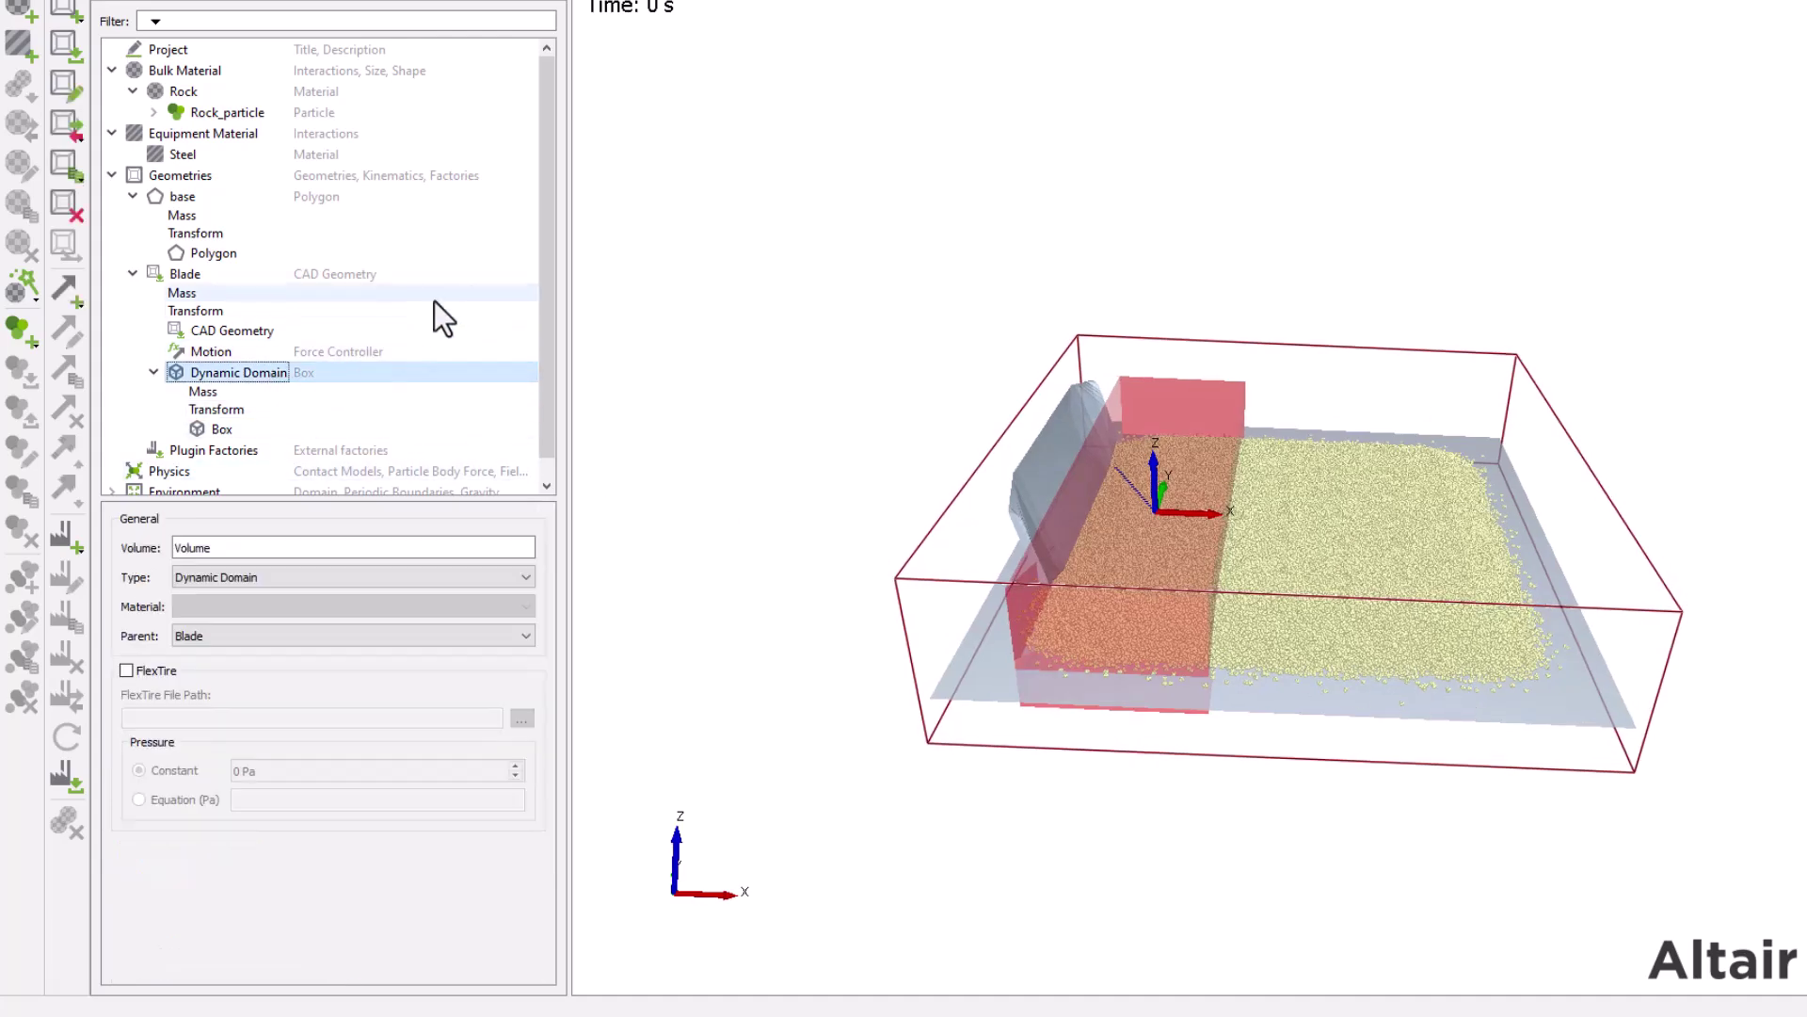
{"action": "scroll", "coordinate": [508, 264], "scroll_direction": "down", "scroll_amount": 1}
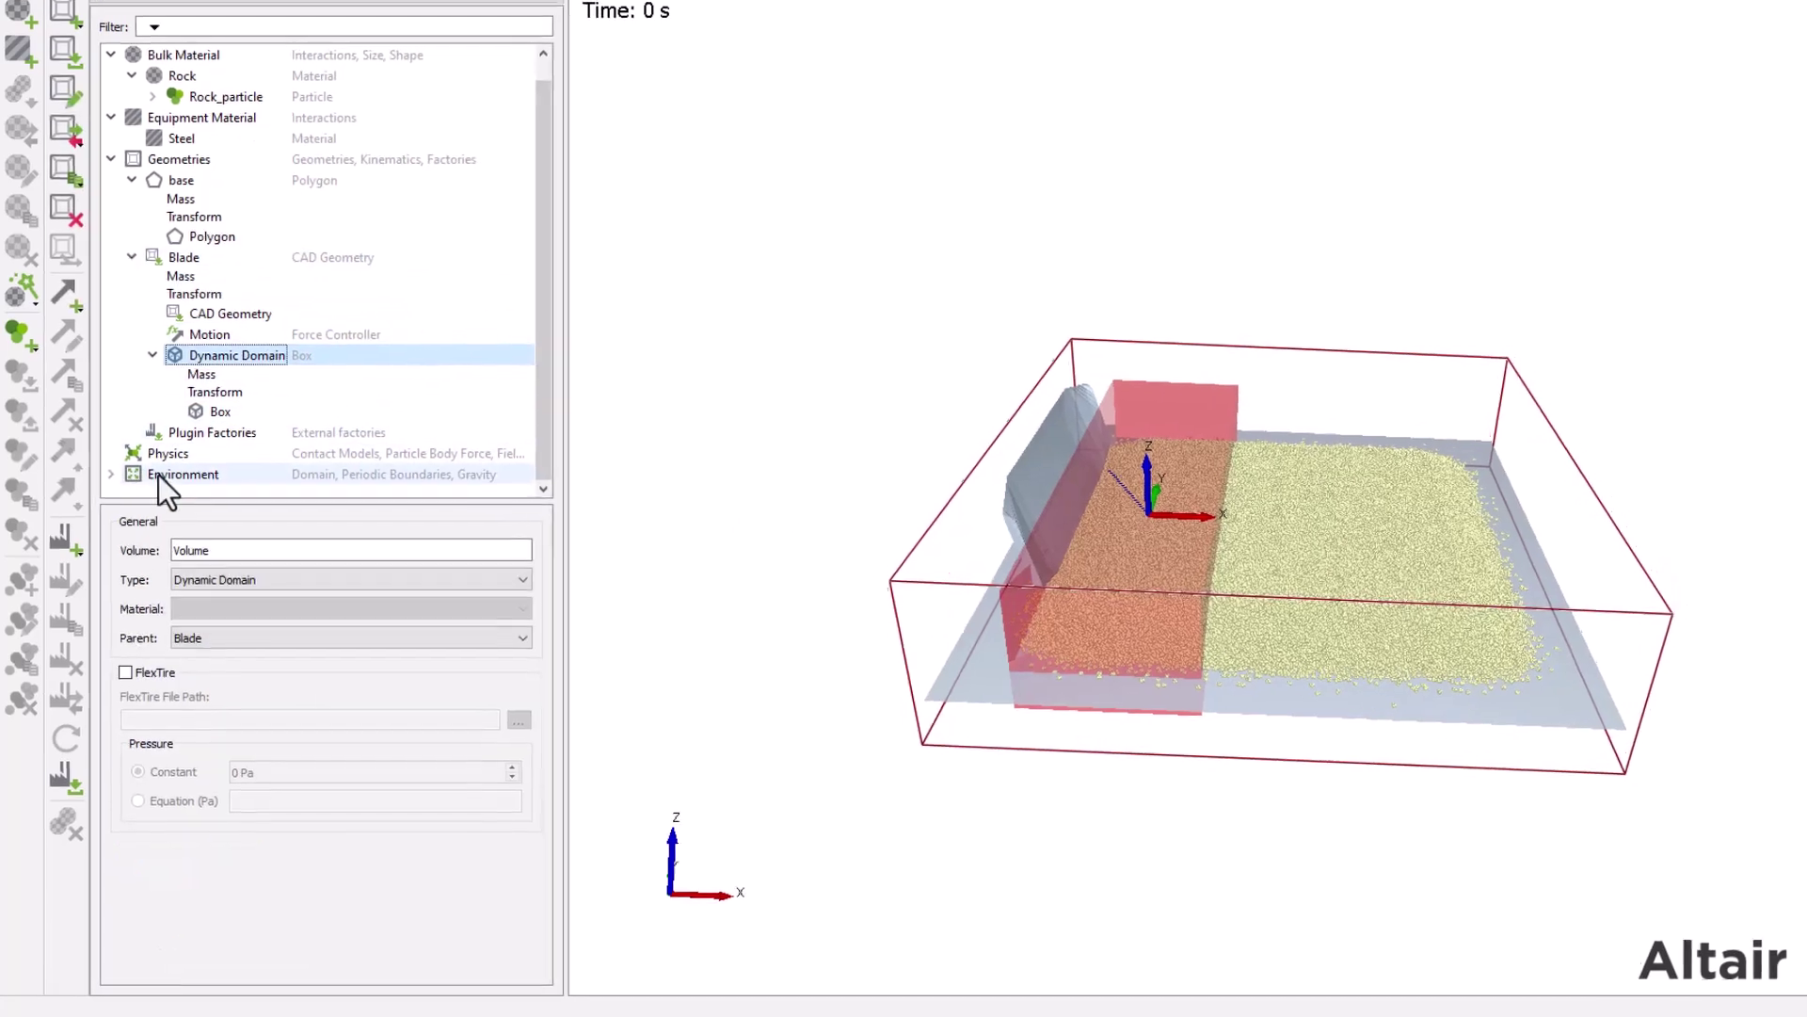
{"action": "left_click", "coordinate": [158, 472]}
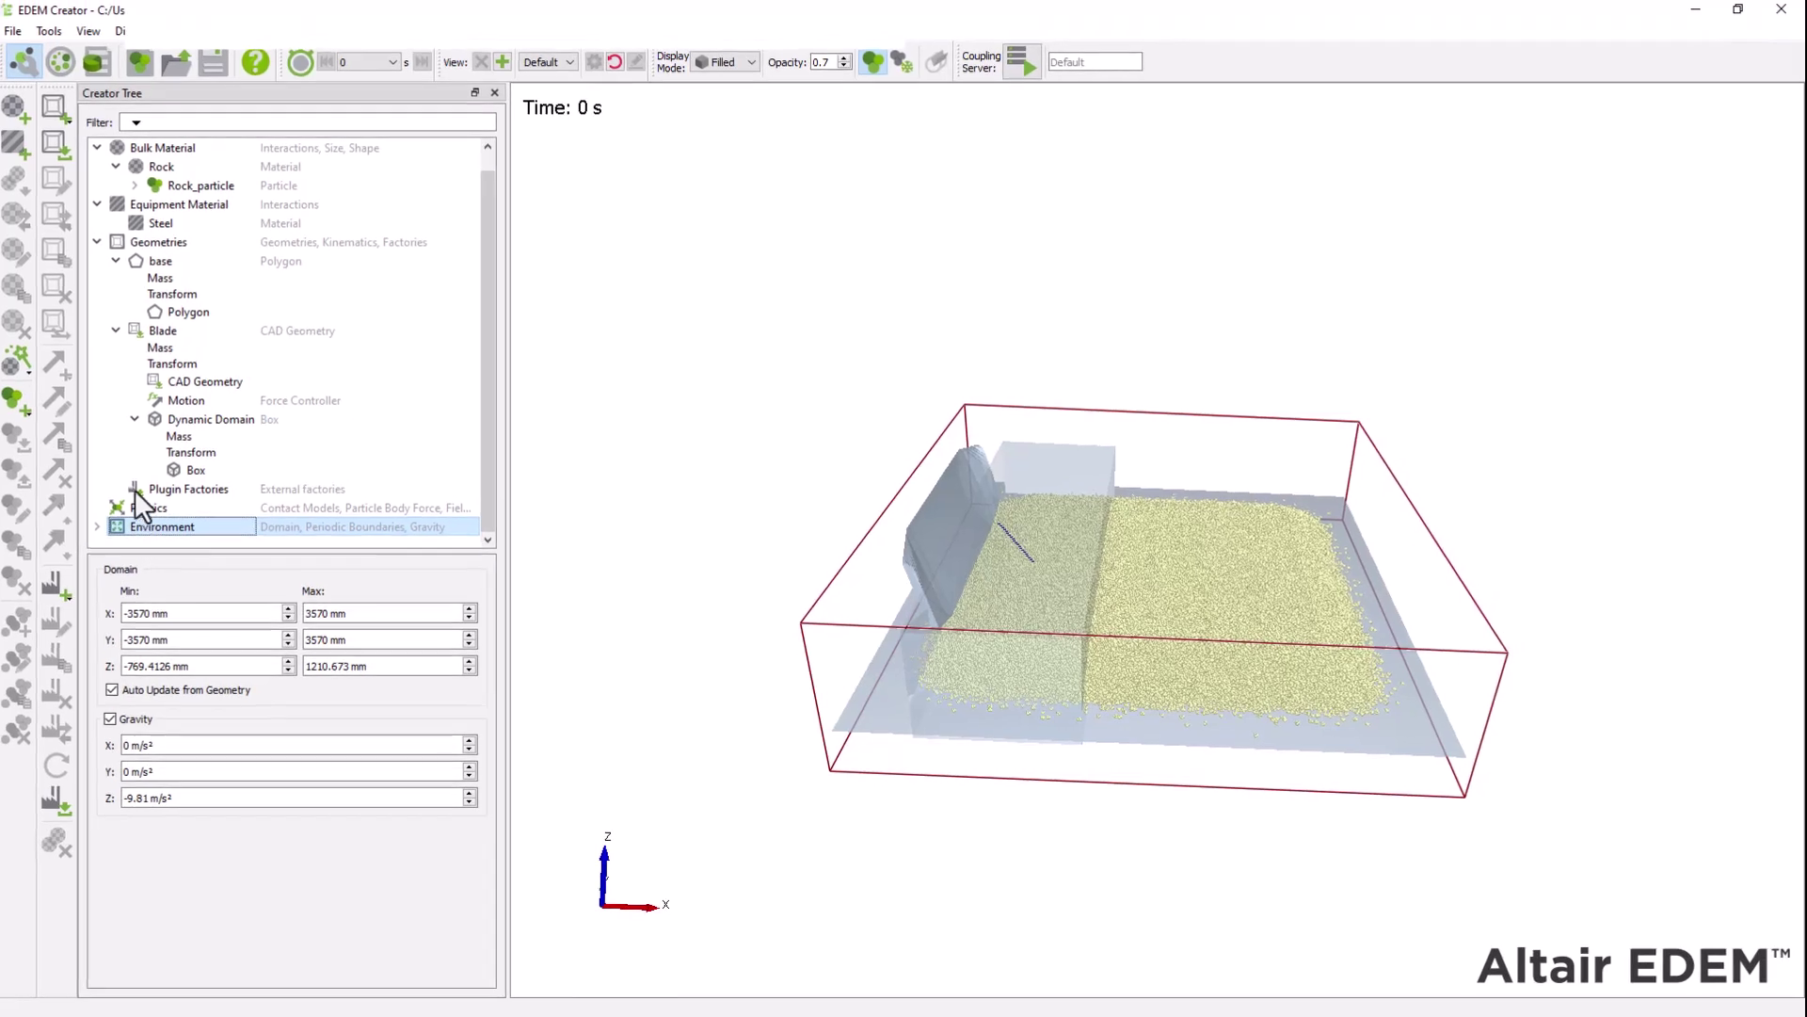
{"action": "left_click", "coordinate": [115, 331]}
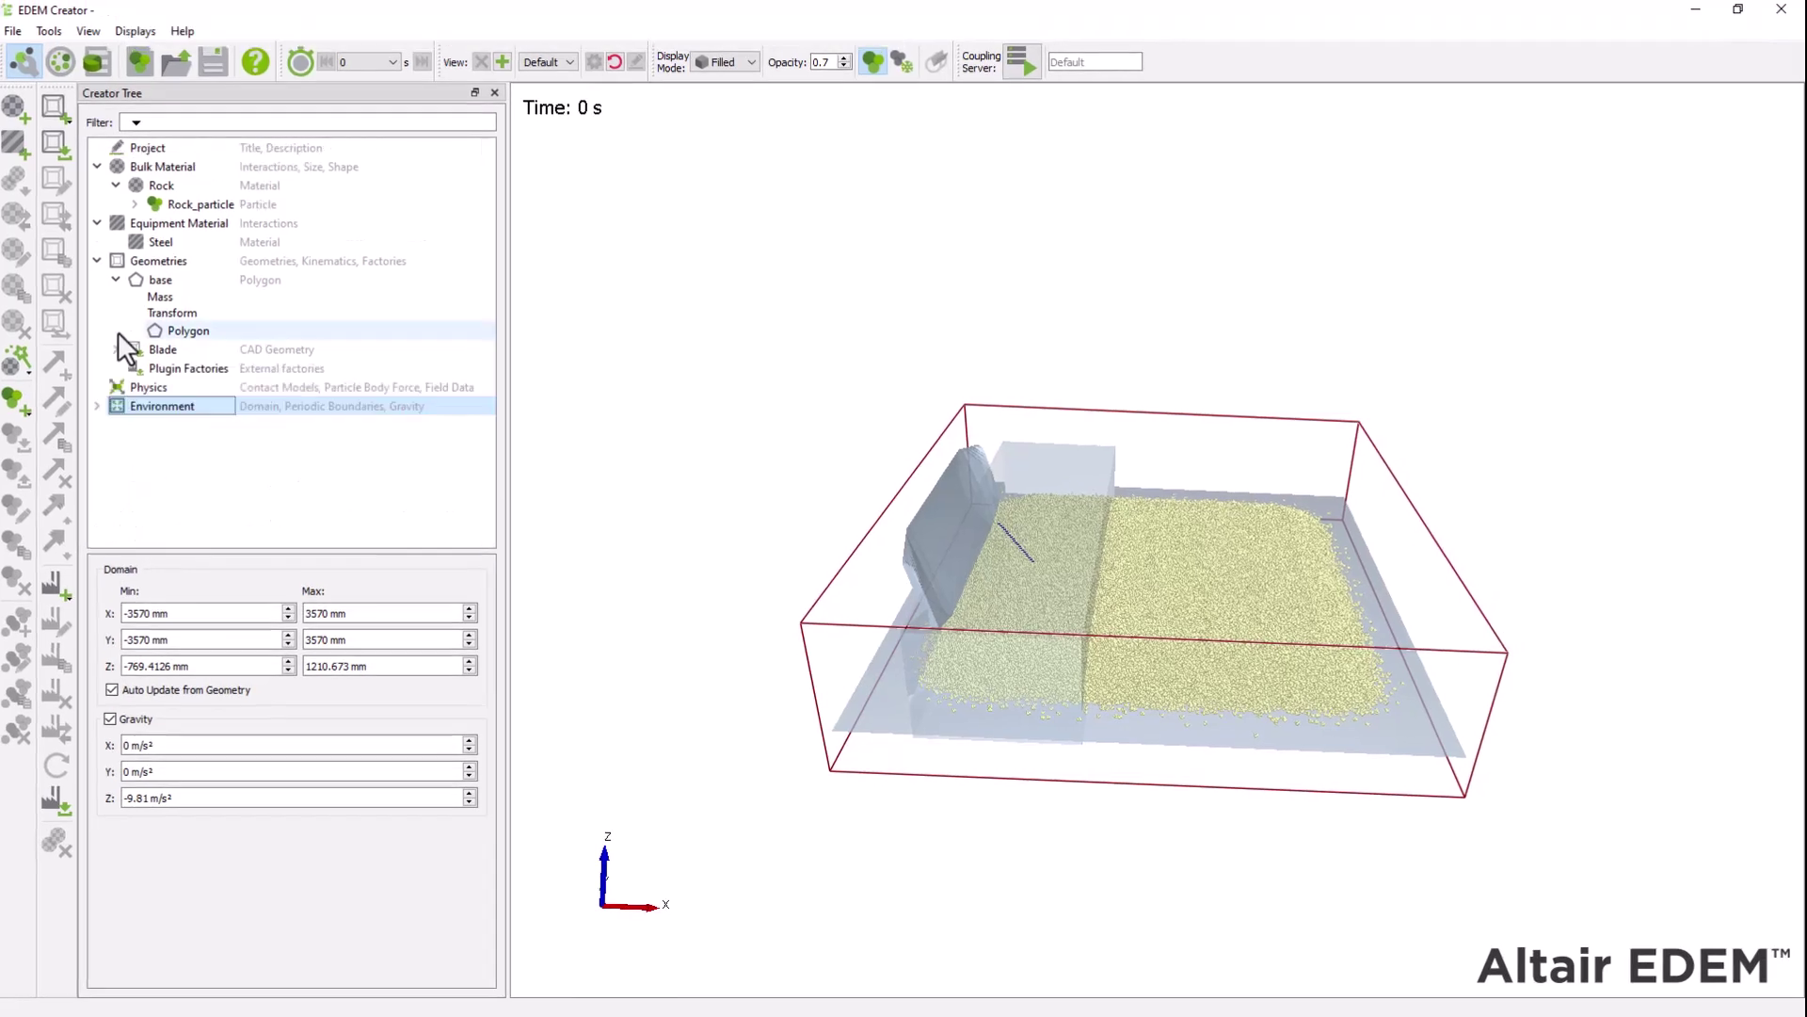
{"action": "left_click", "coordinate": [97, 406]}
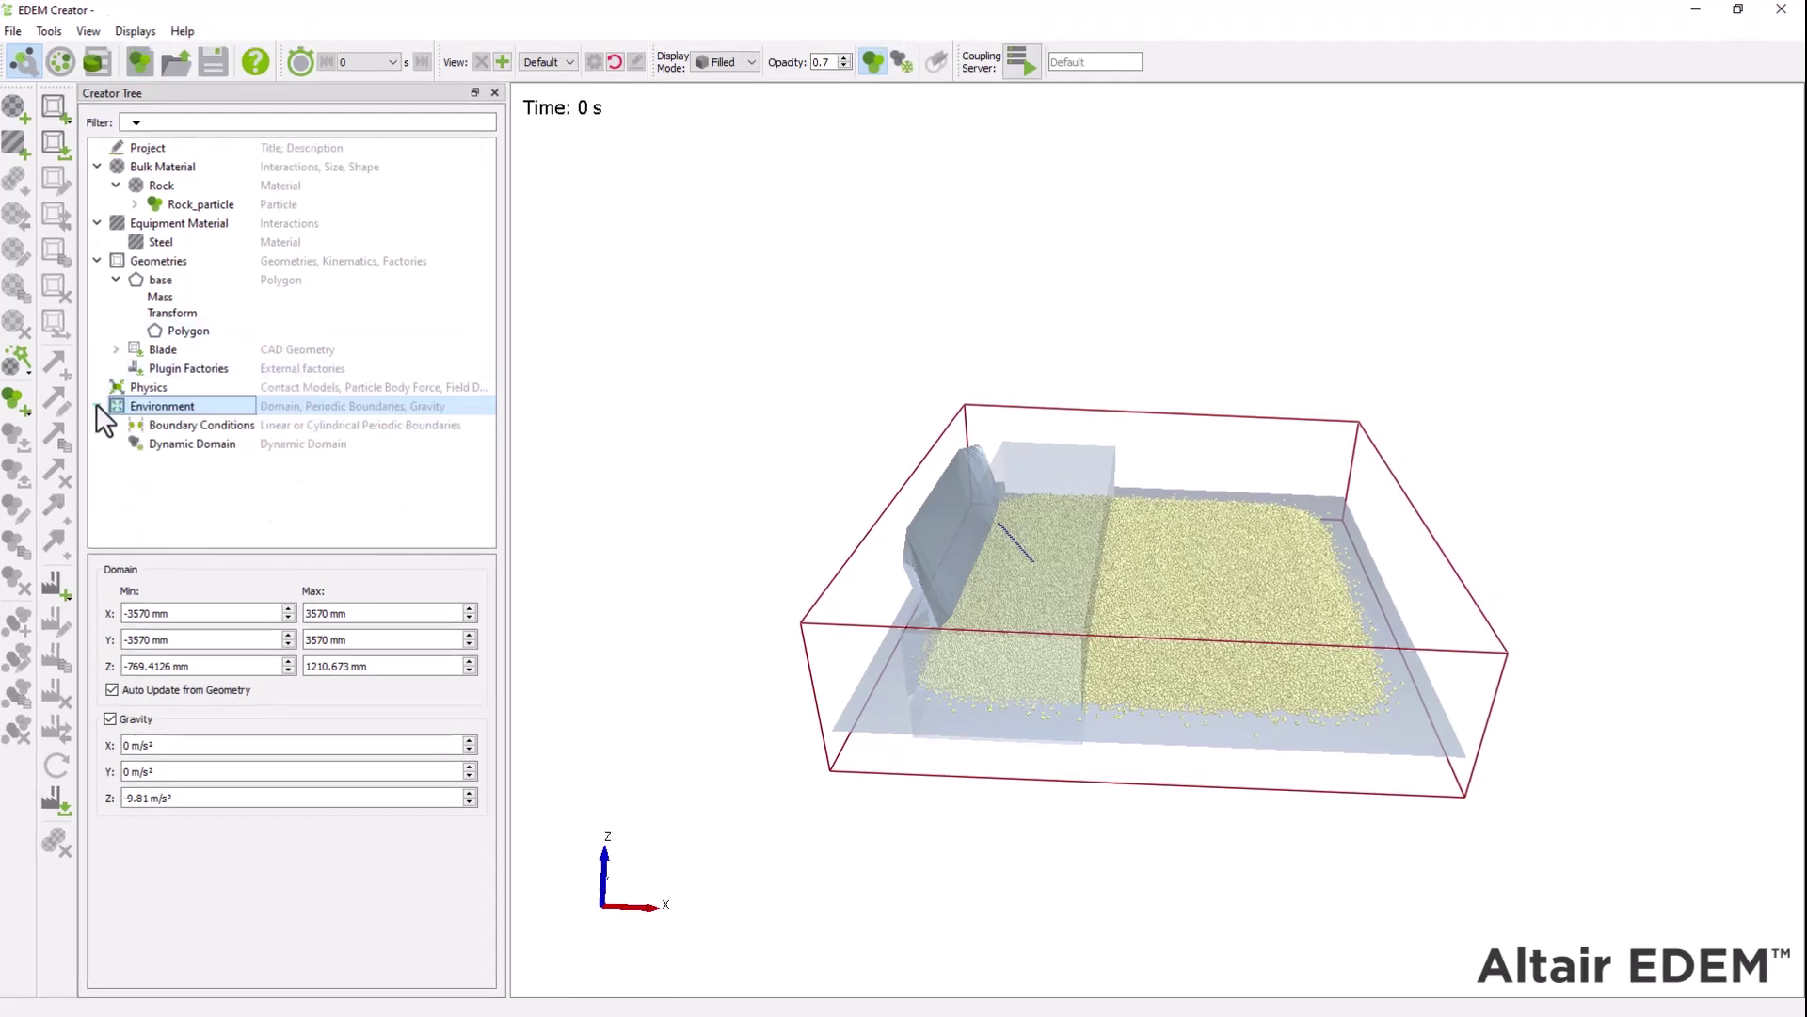
{"action": "left_click", "coordinate": [192, 445]}
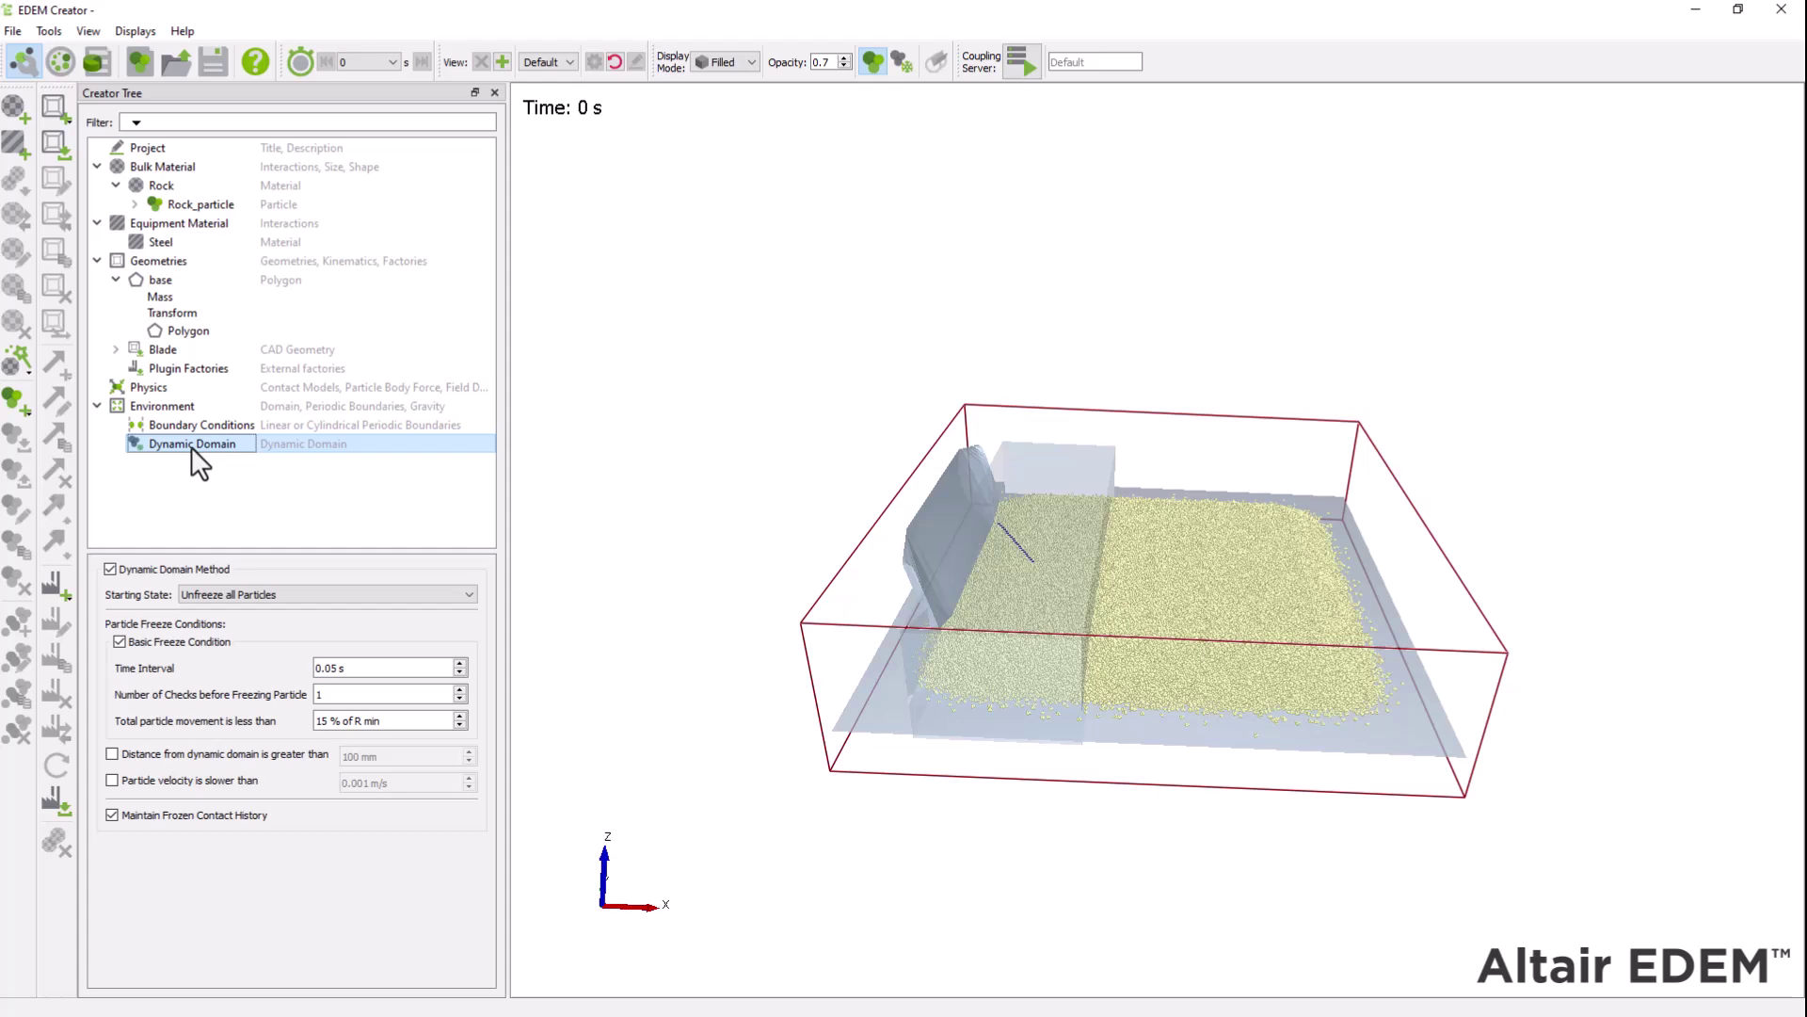
{"action": "left_click", "coordinate": [466, 595]}
{"action": "key", "text": "Down"}
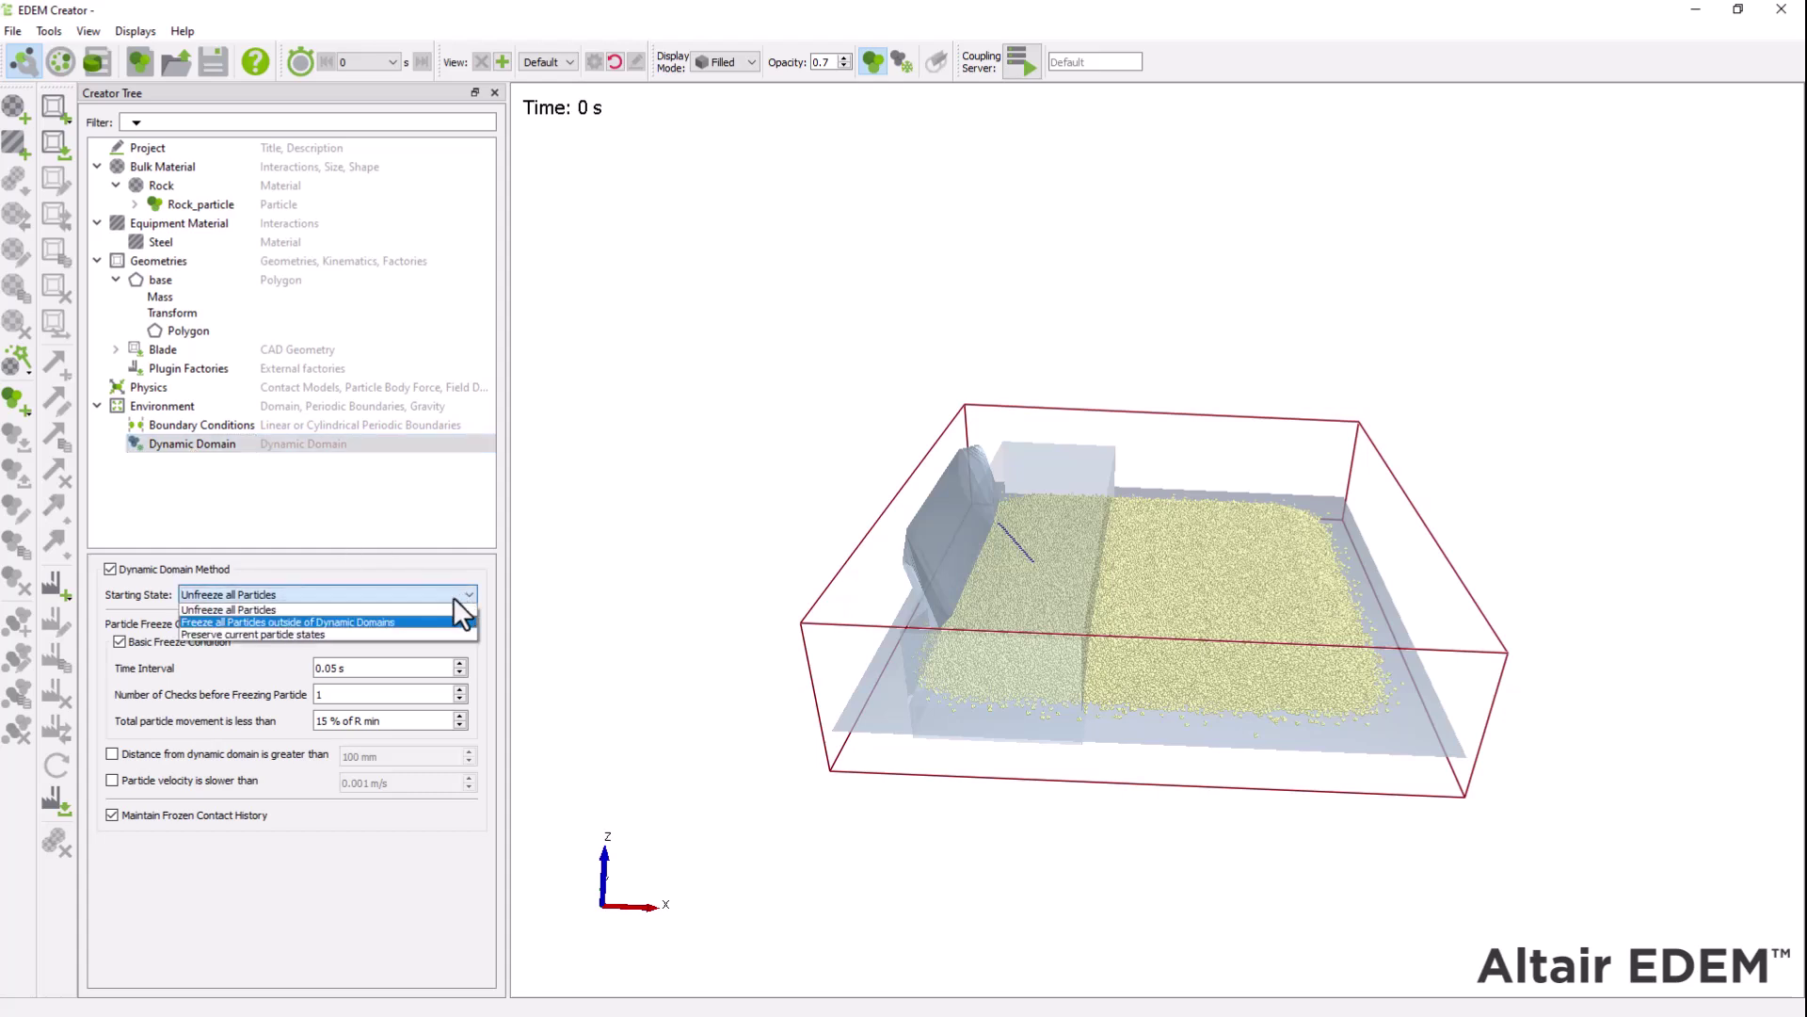
{"action": "left_click", "coordinate": [426, 621]}
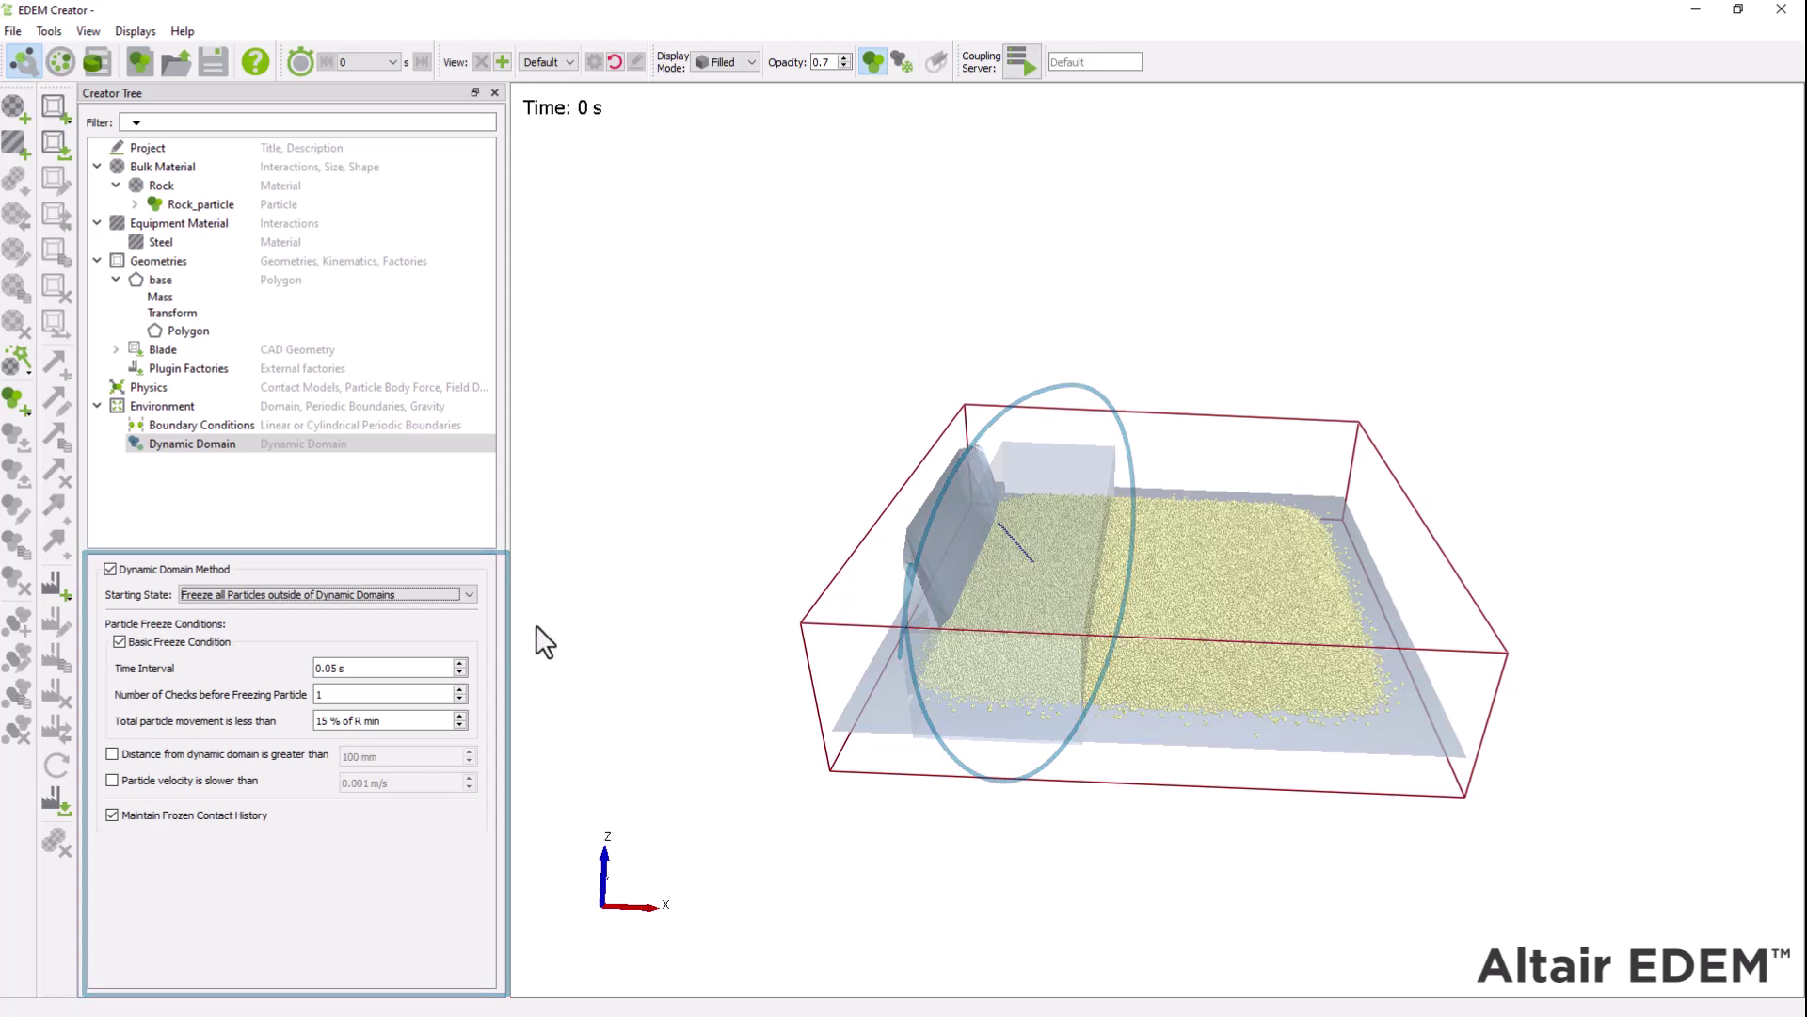
{"action": "left_click", "coordinate": [213, 66]}
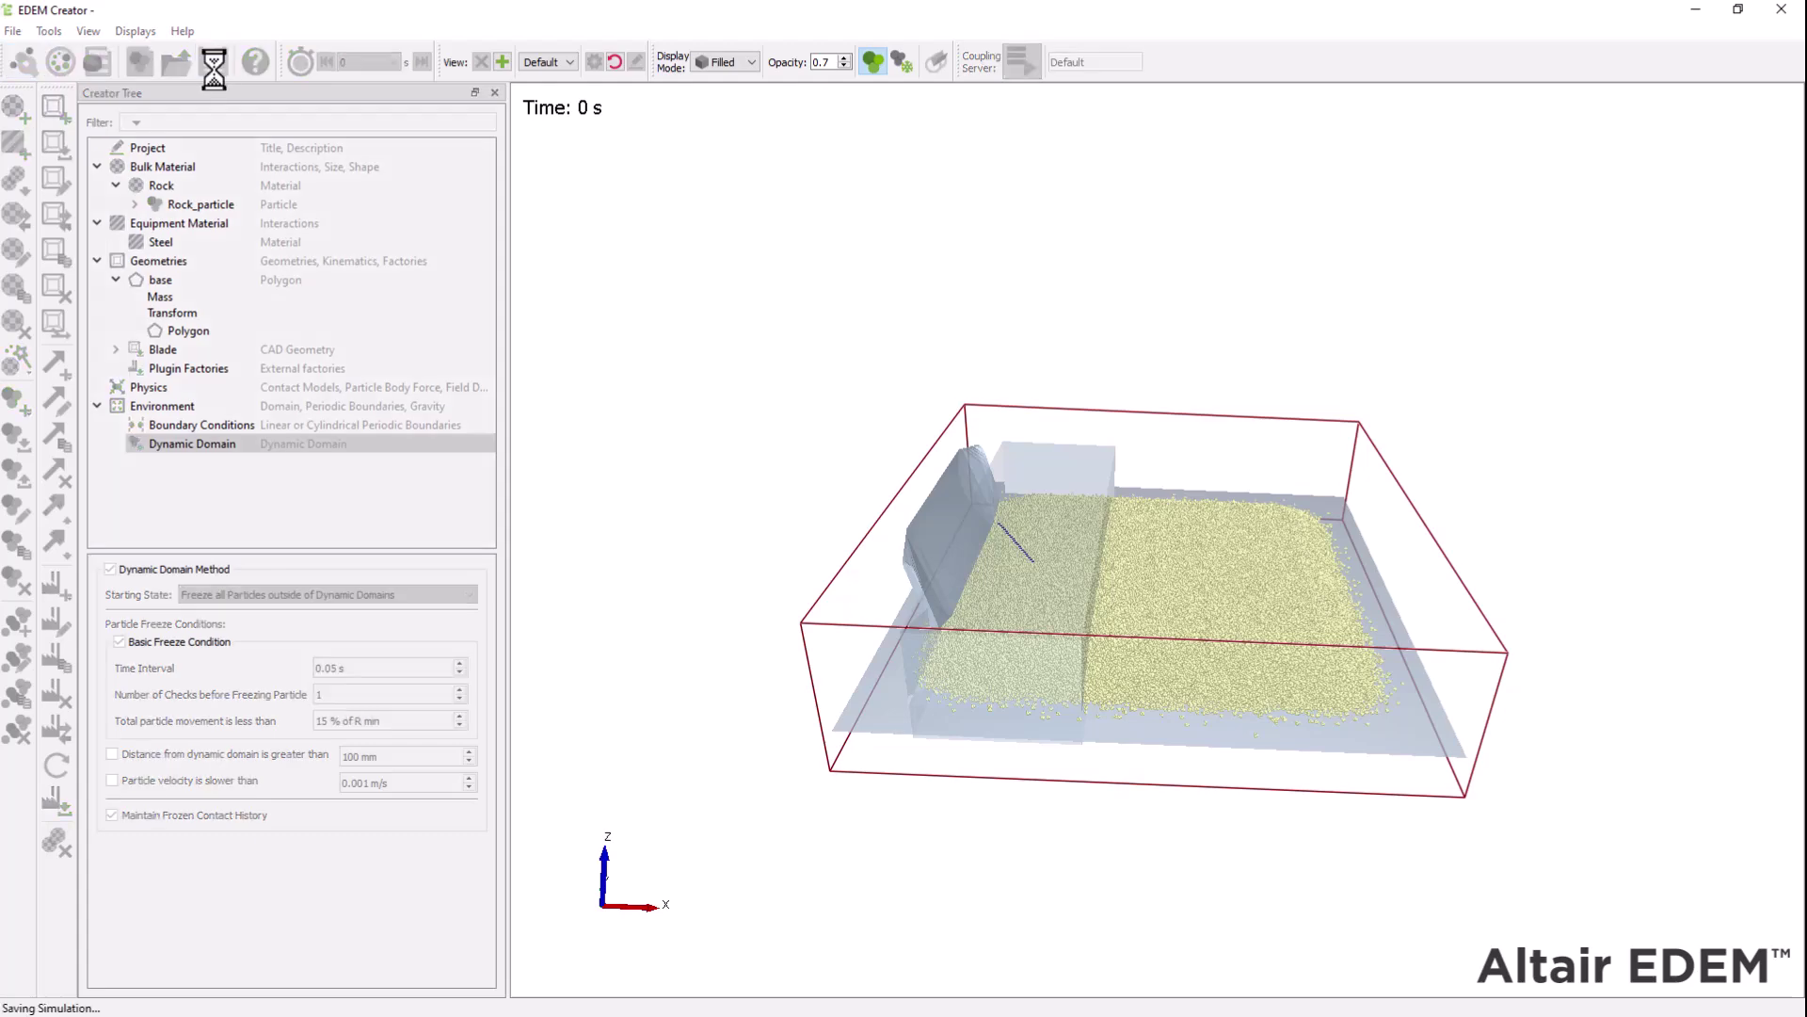
In the Simulator, set Rayleigh percentage 20 %, total time 3 s and grid cell size 3 R min, using CPU Solver as the engine
{"action": "left_click", "coordinate": [71, 71]}
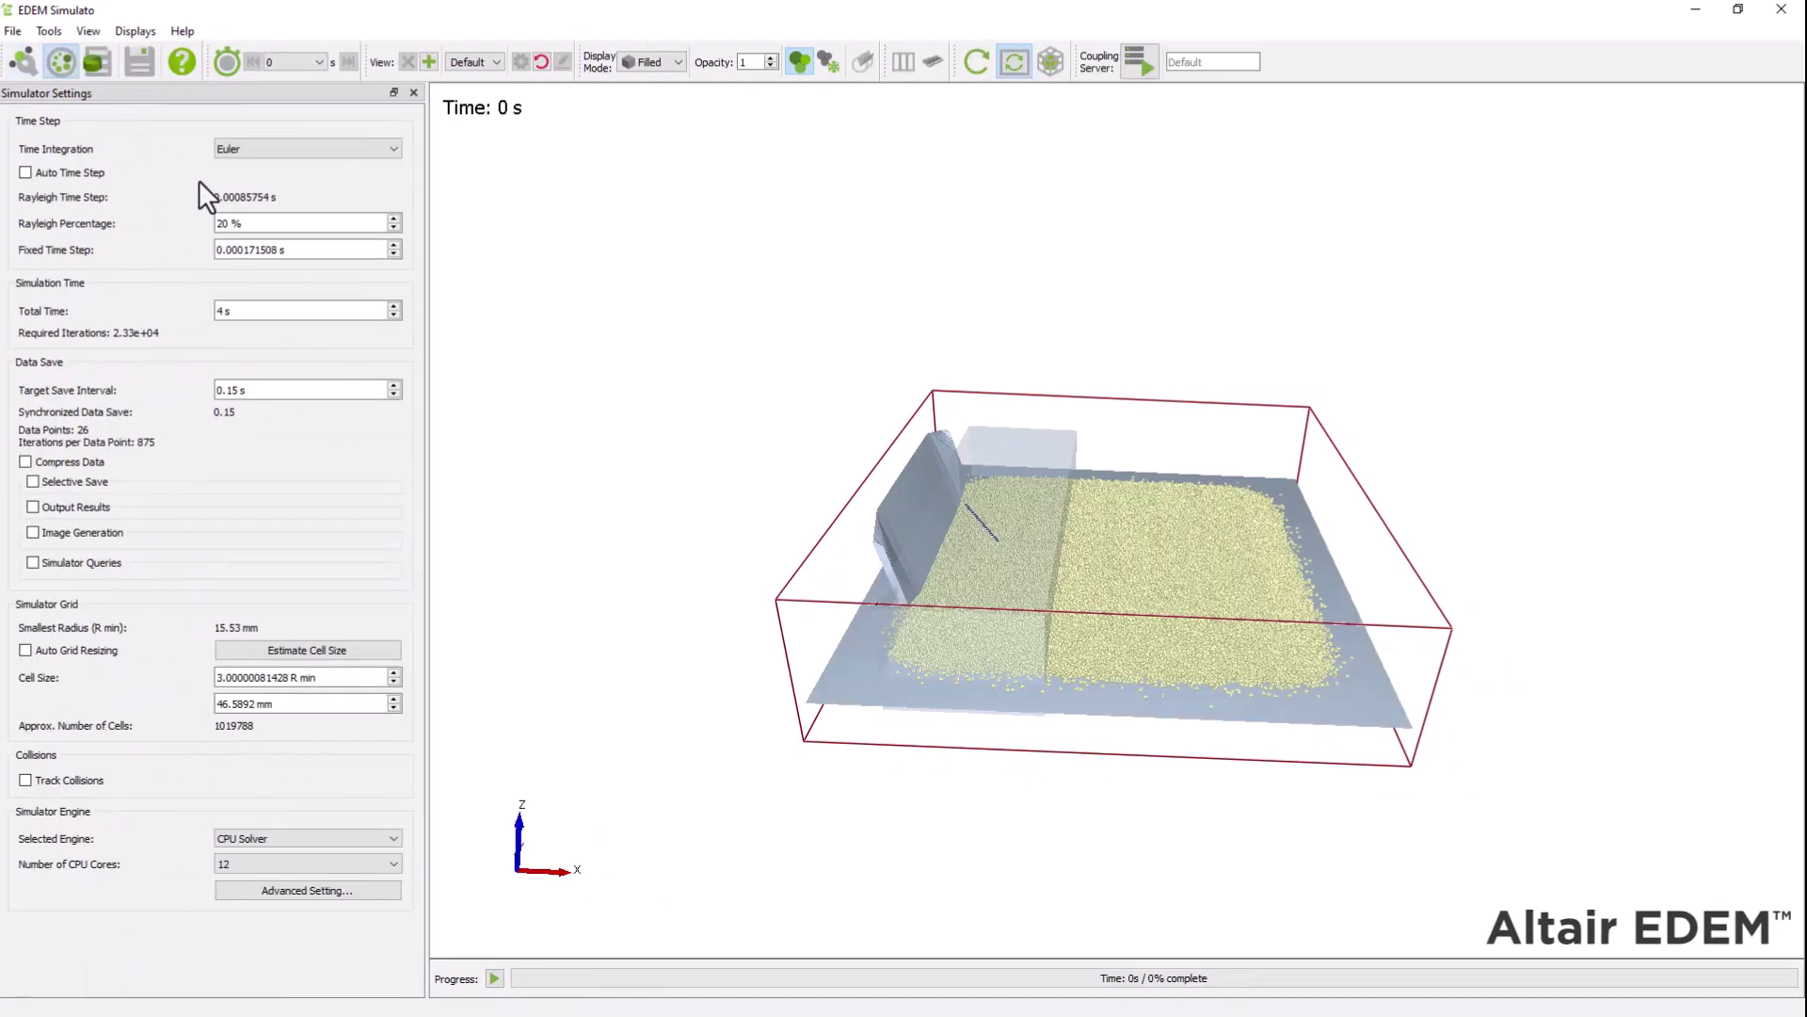
{"action": "left_click_drag", "start_coordinate": [222, 223], "coordinate": [189, 223]}
{"action": "left_click", "coordinate": [236, 310]}
{"action": "left_click_drag", "start_coordinate": [238, 307], "coordinate": [210, 299]}
{"action": "type", "text": "3"}
{"action": "key", "text": "Tab"}
{"action": "type", "text": "3"}
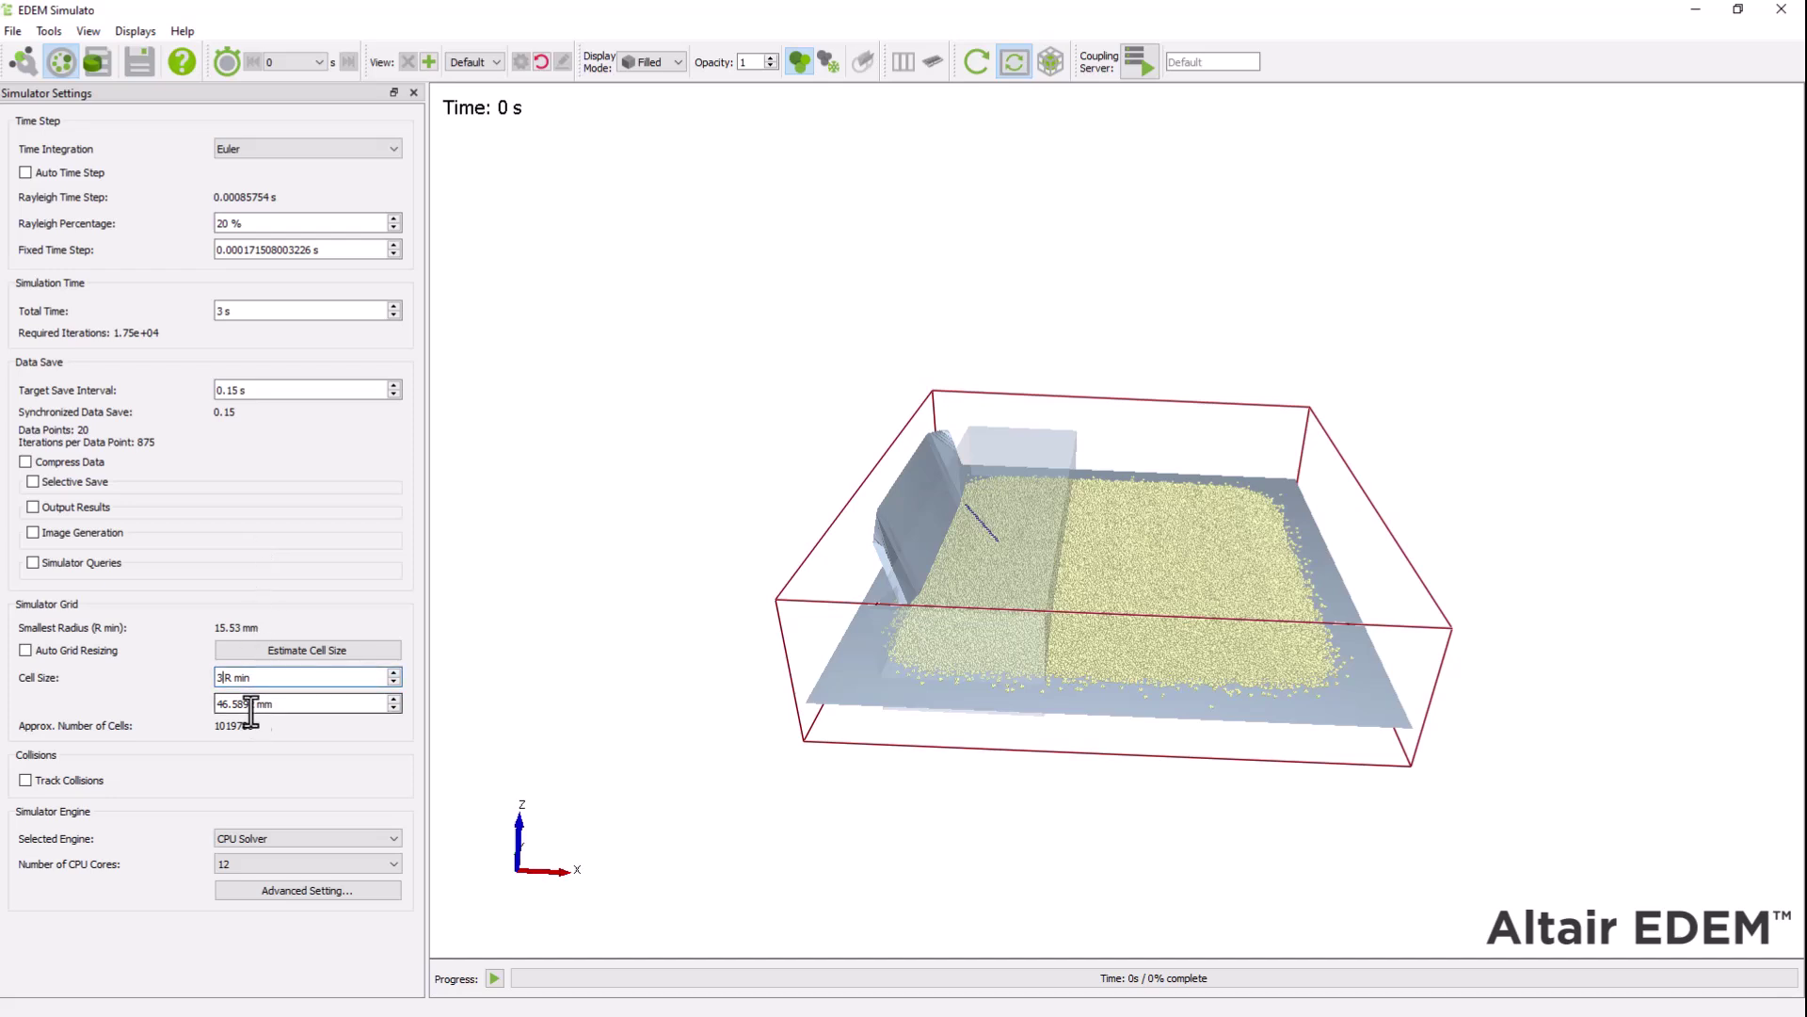
{"action": "left_click", "coordinate": [381, 838]}
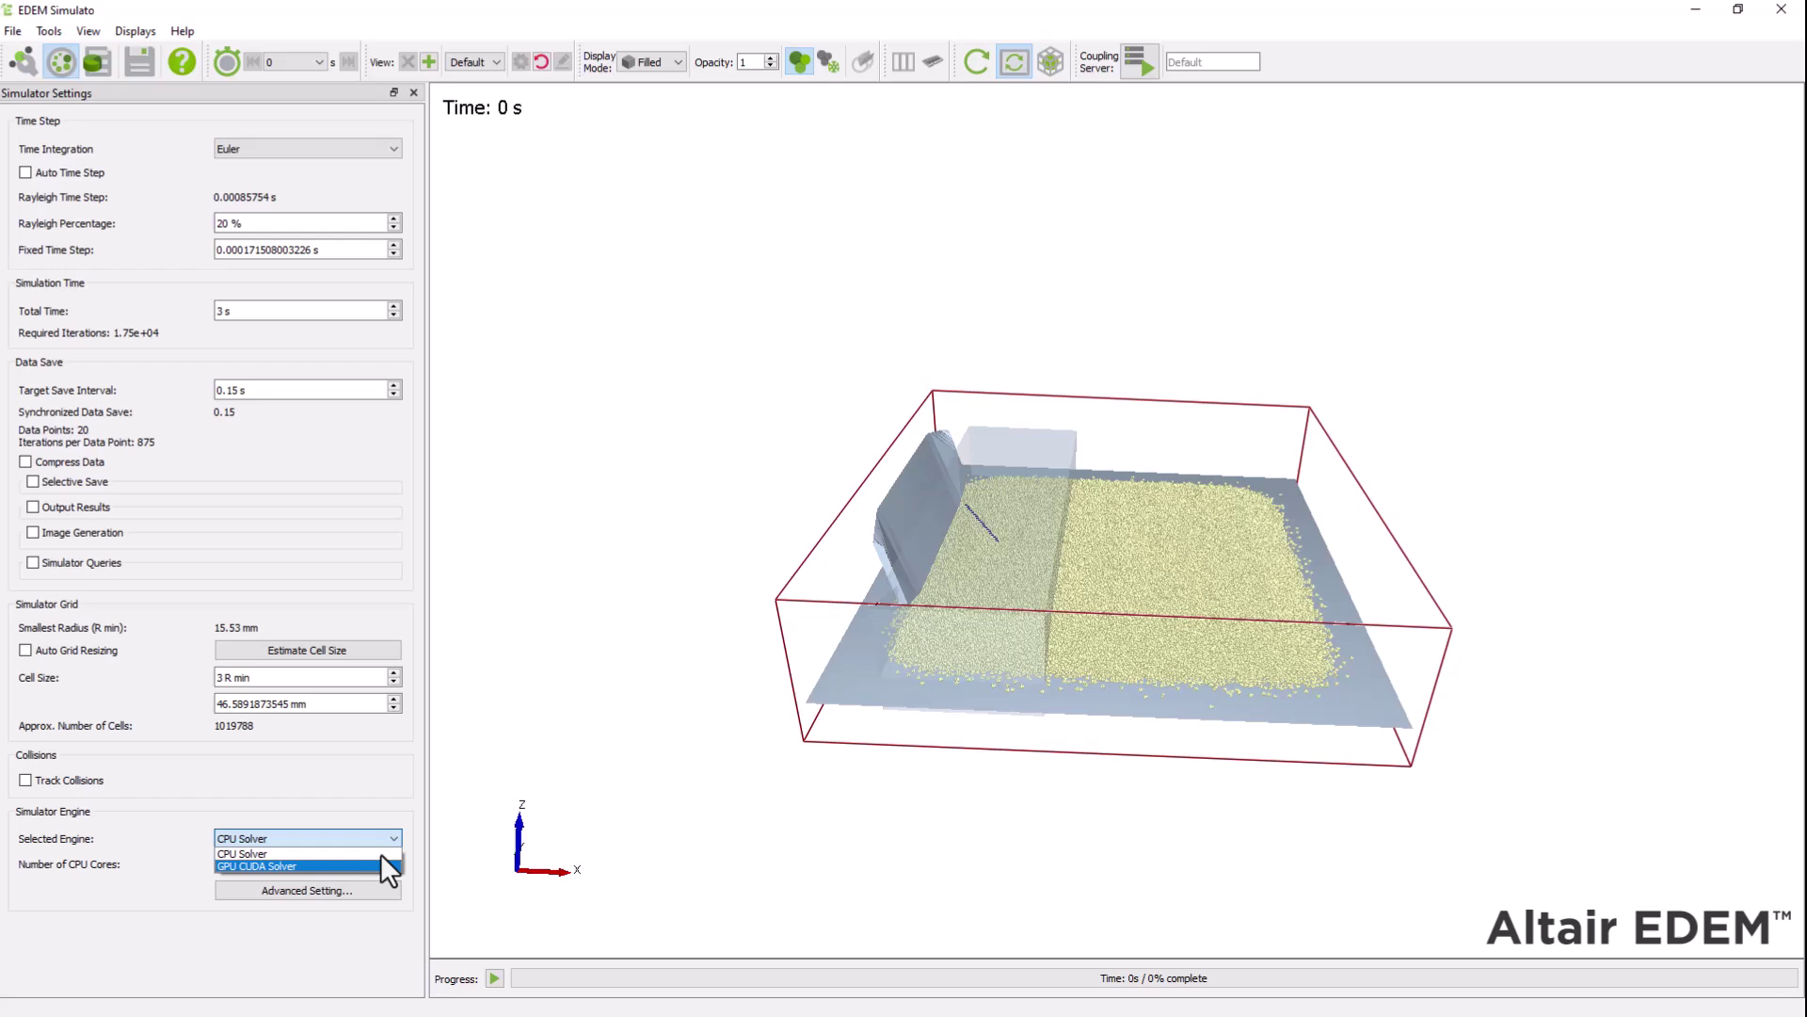
{"action": "left_click", "coordinate": [380, 853]}
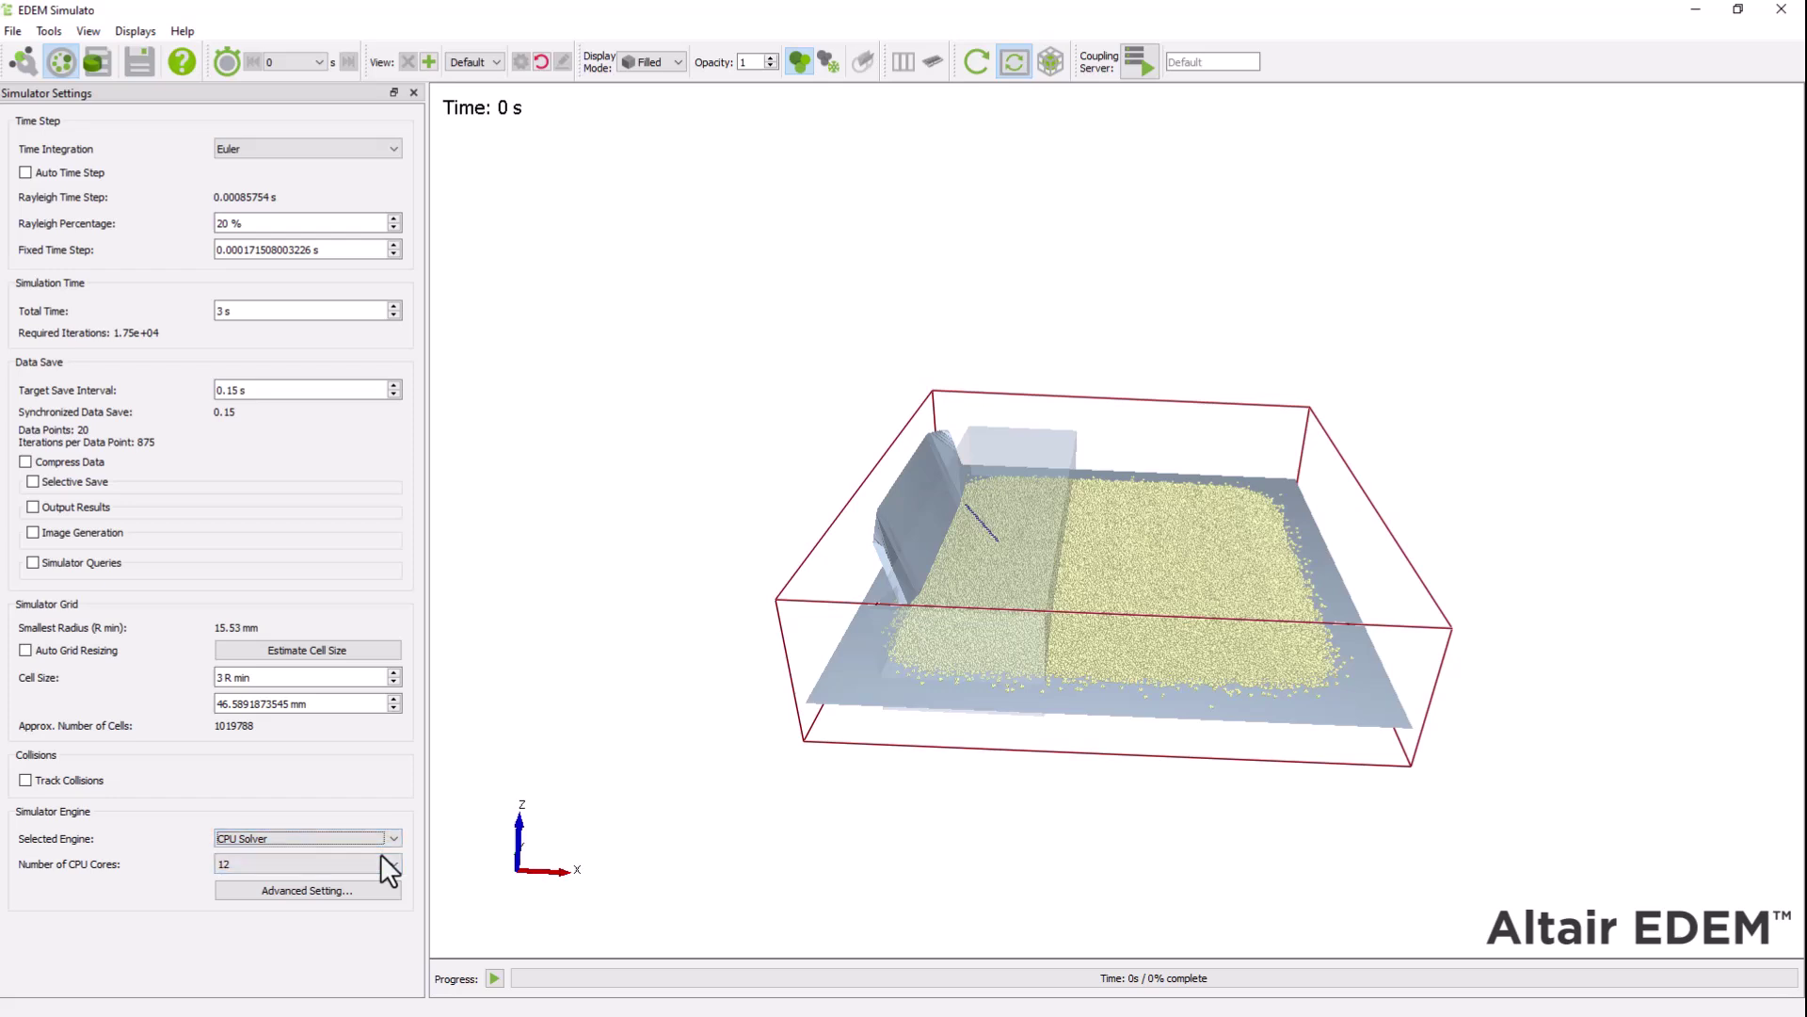
{"action": "right_click", "coordinate": [1308, 66]}
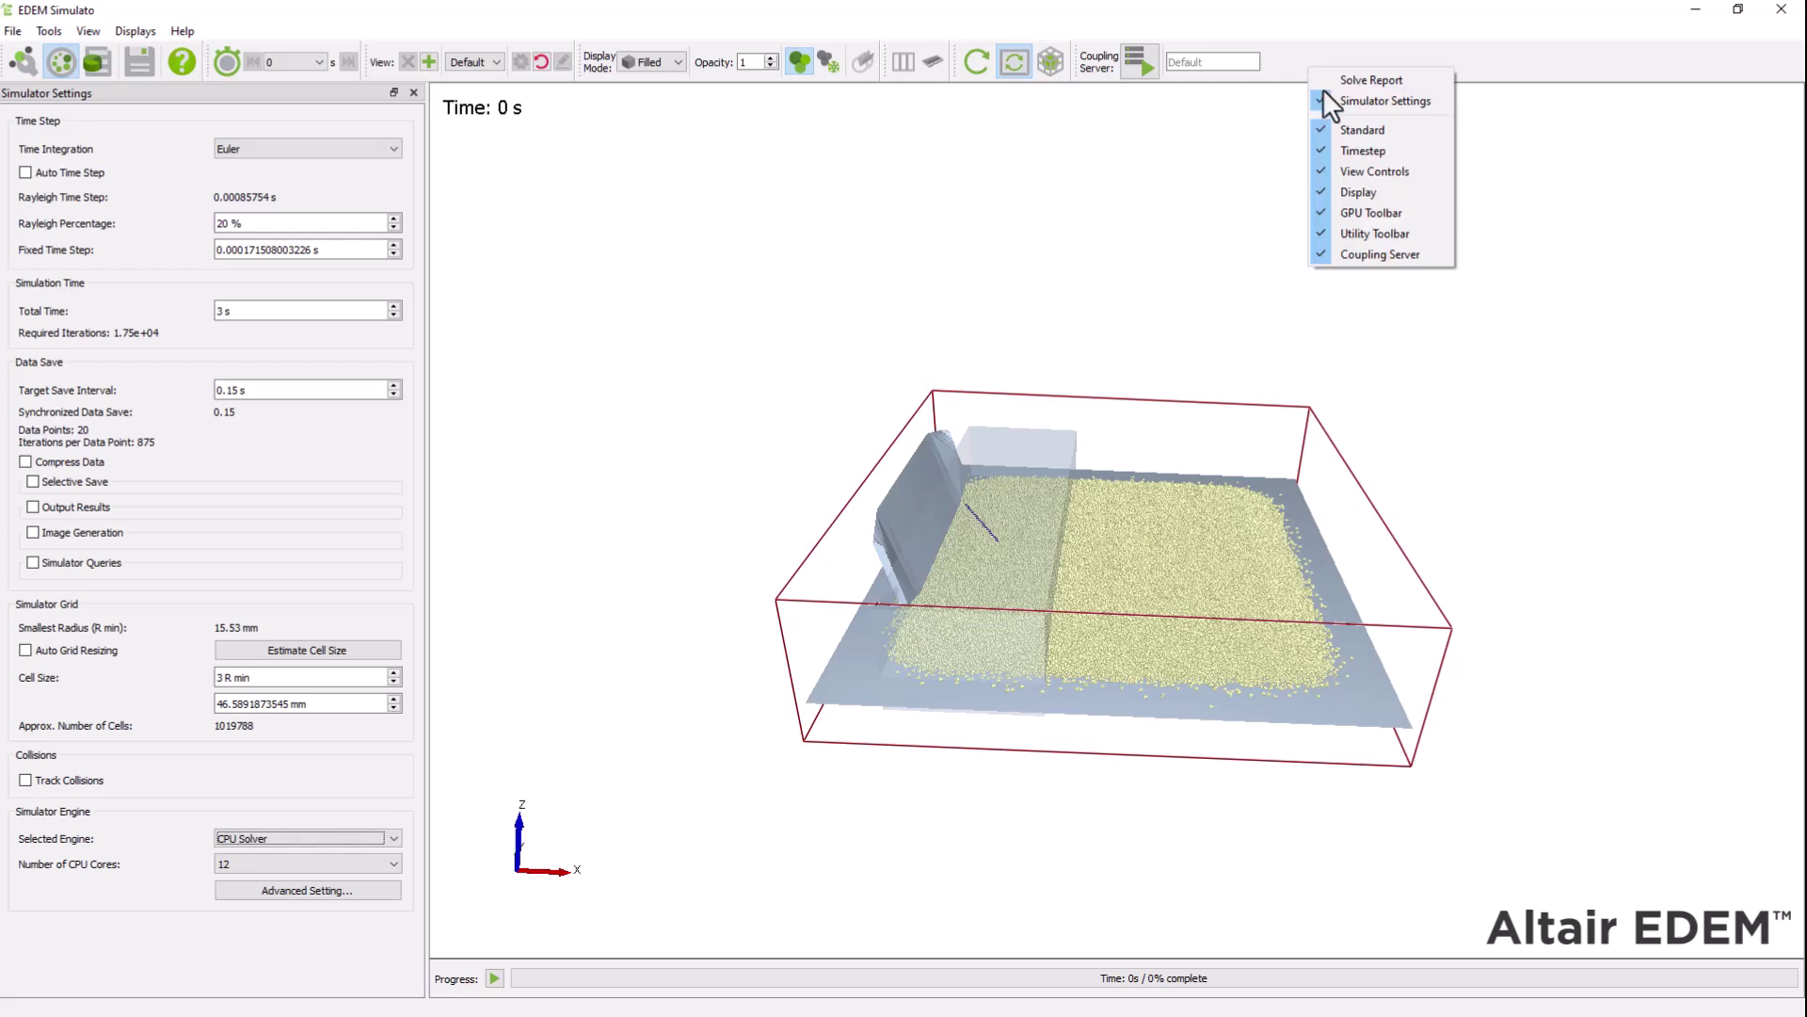
{"action": "left_click", "coordinate": [1395, 194]}
{"action": "right_click", "coordinate": [1280, 65]}
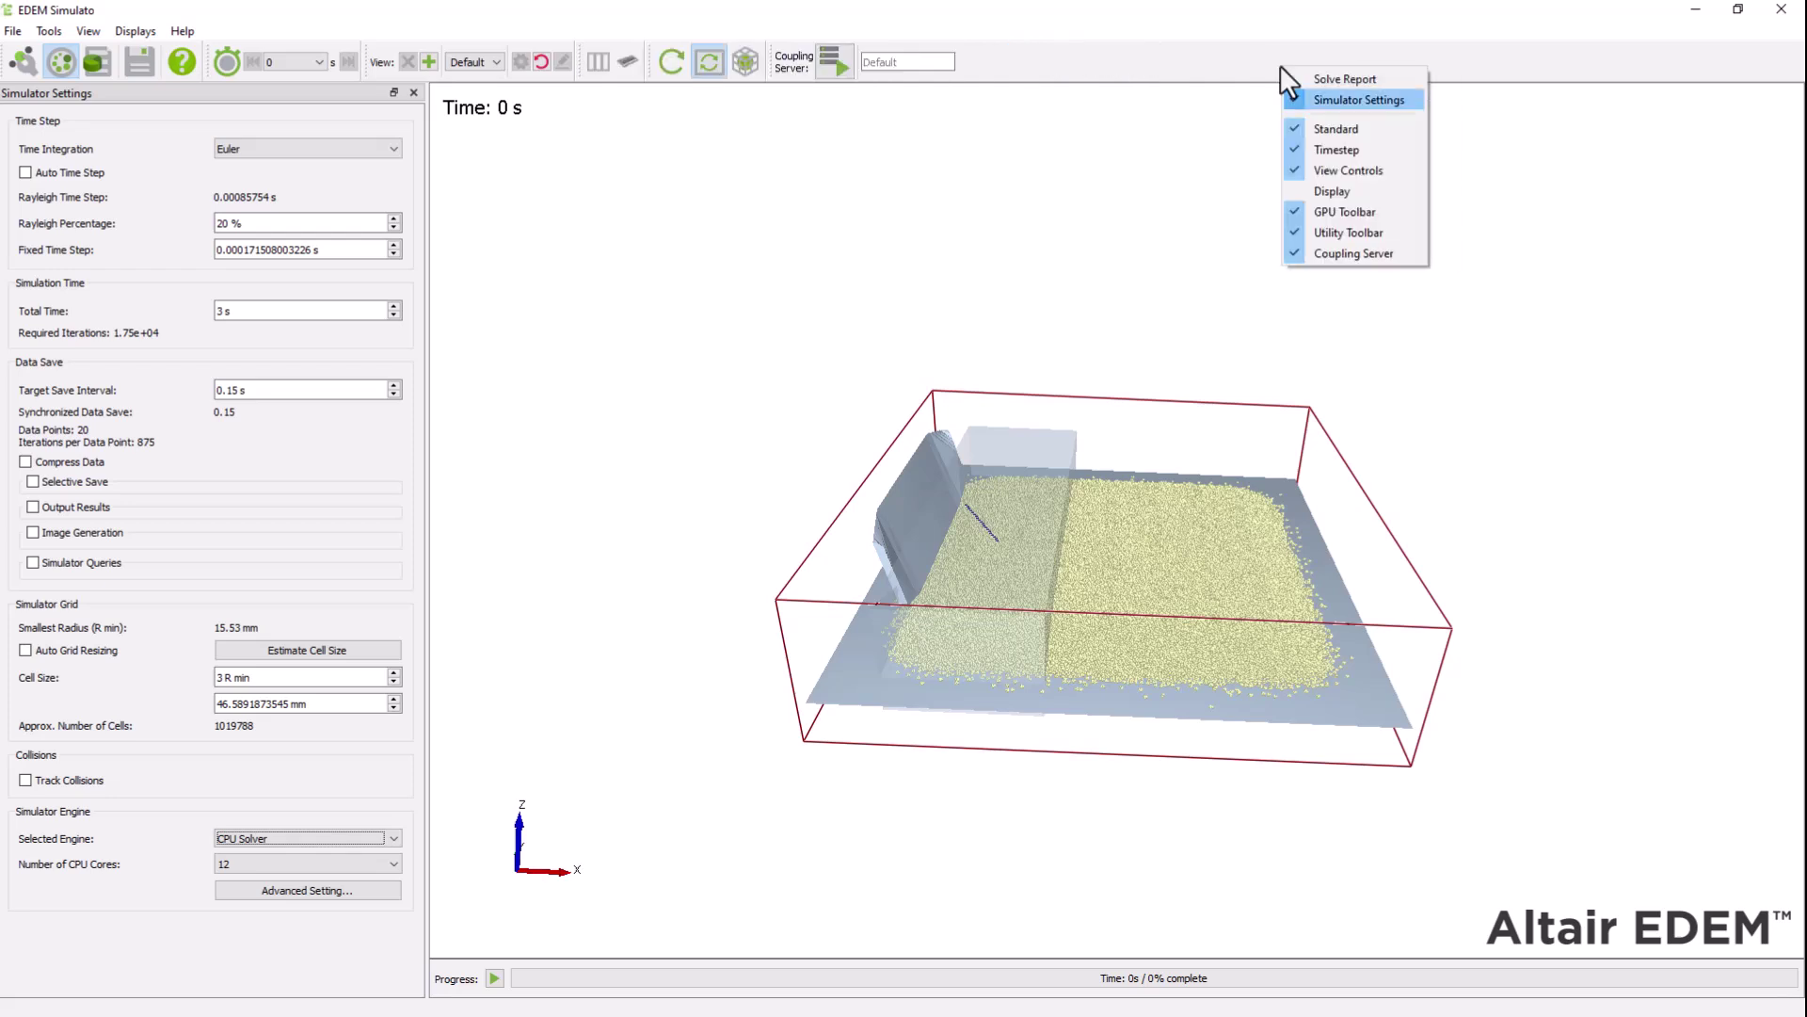
{"action": "left_click", "coordinate": [1376, 191]}
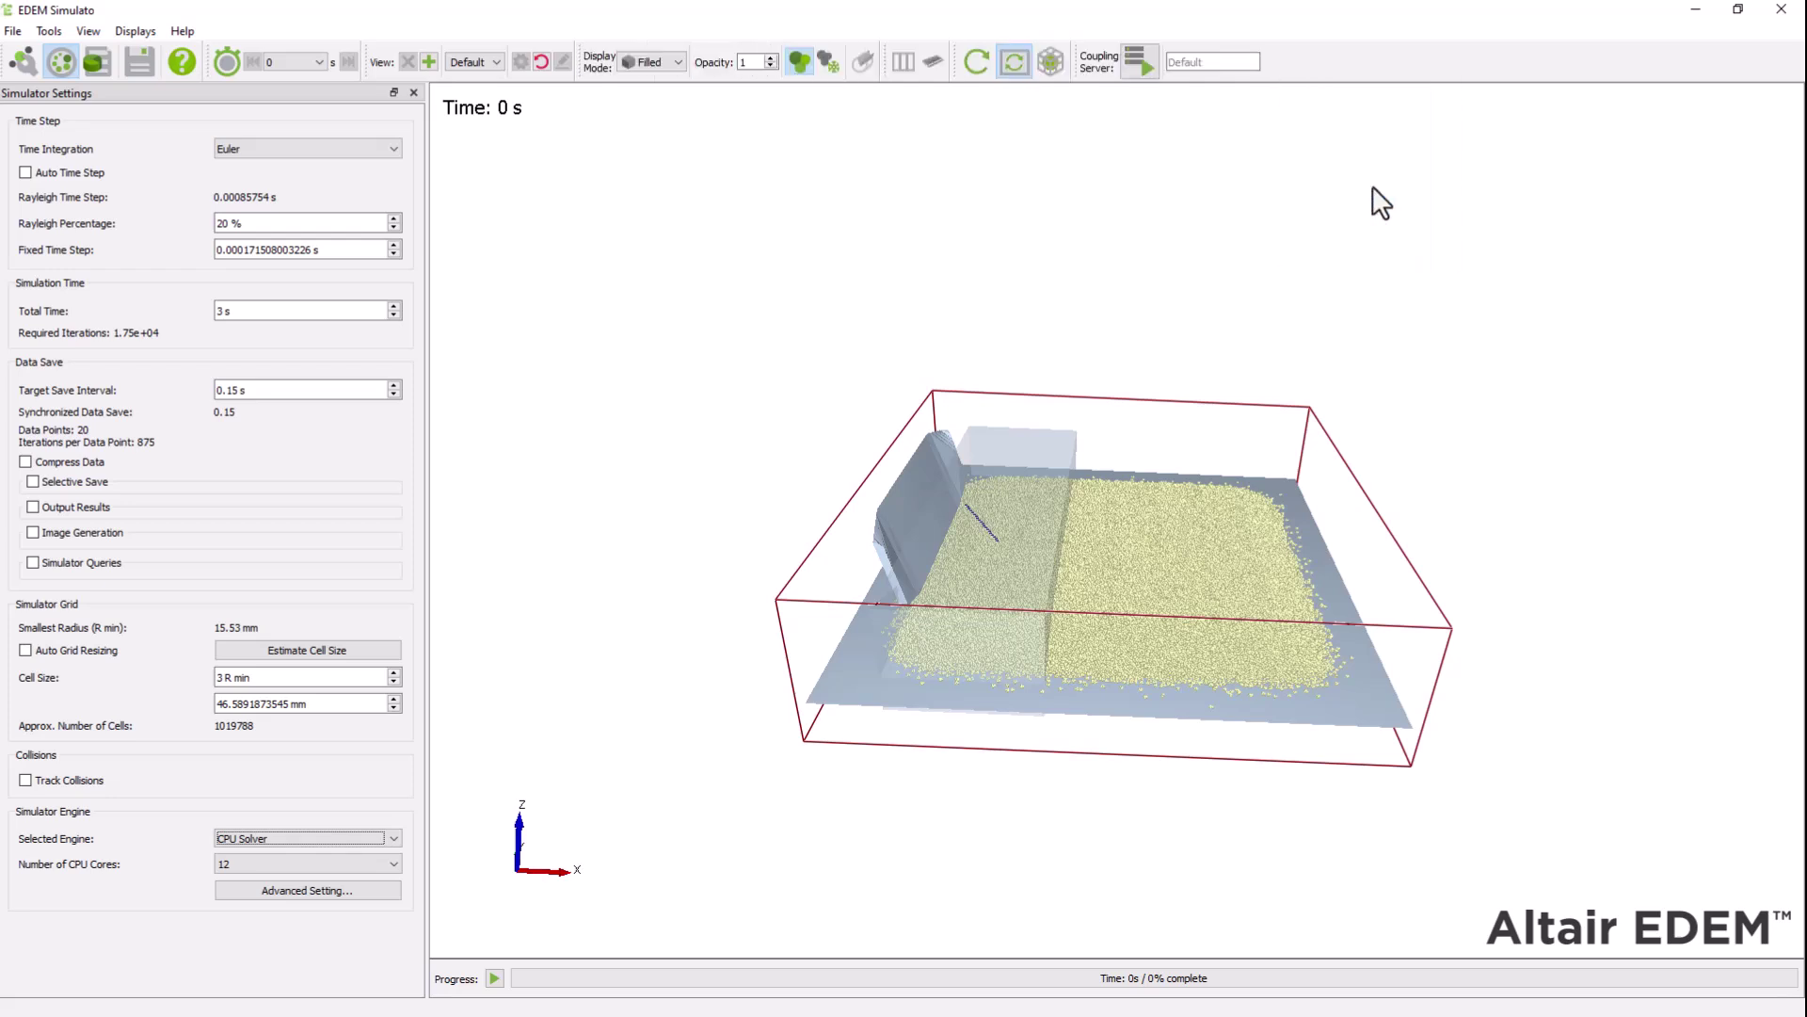
Run the simulation to completion, refreshing the viewer during the solve, and save the finished simulation
{"action": "left_click", "coordinate": [494, 978]}
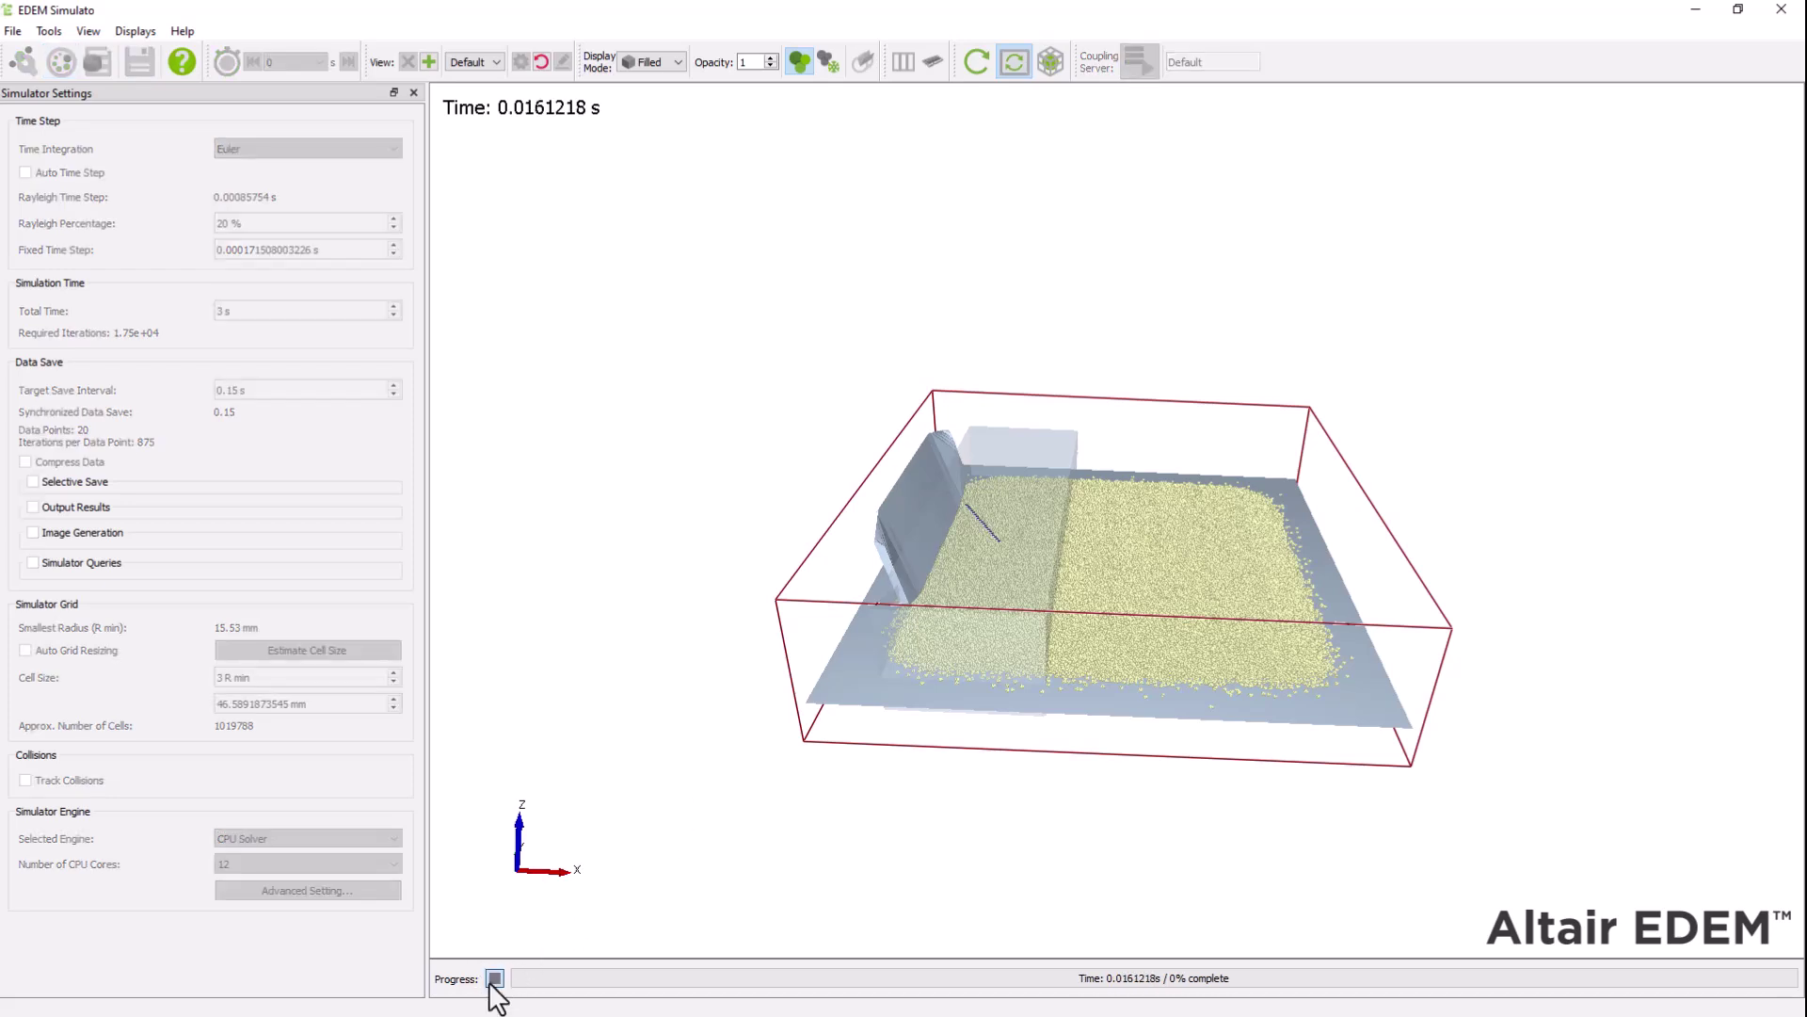
{"action": "left_click", "coordinate": [977, 64]}
{"action": "left_click", "coordinate": [978, 64]}
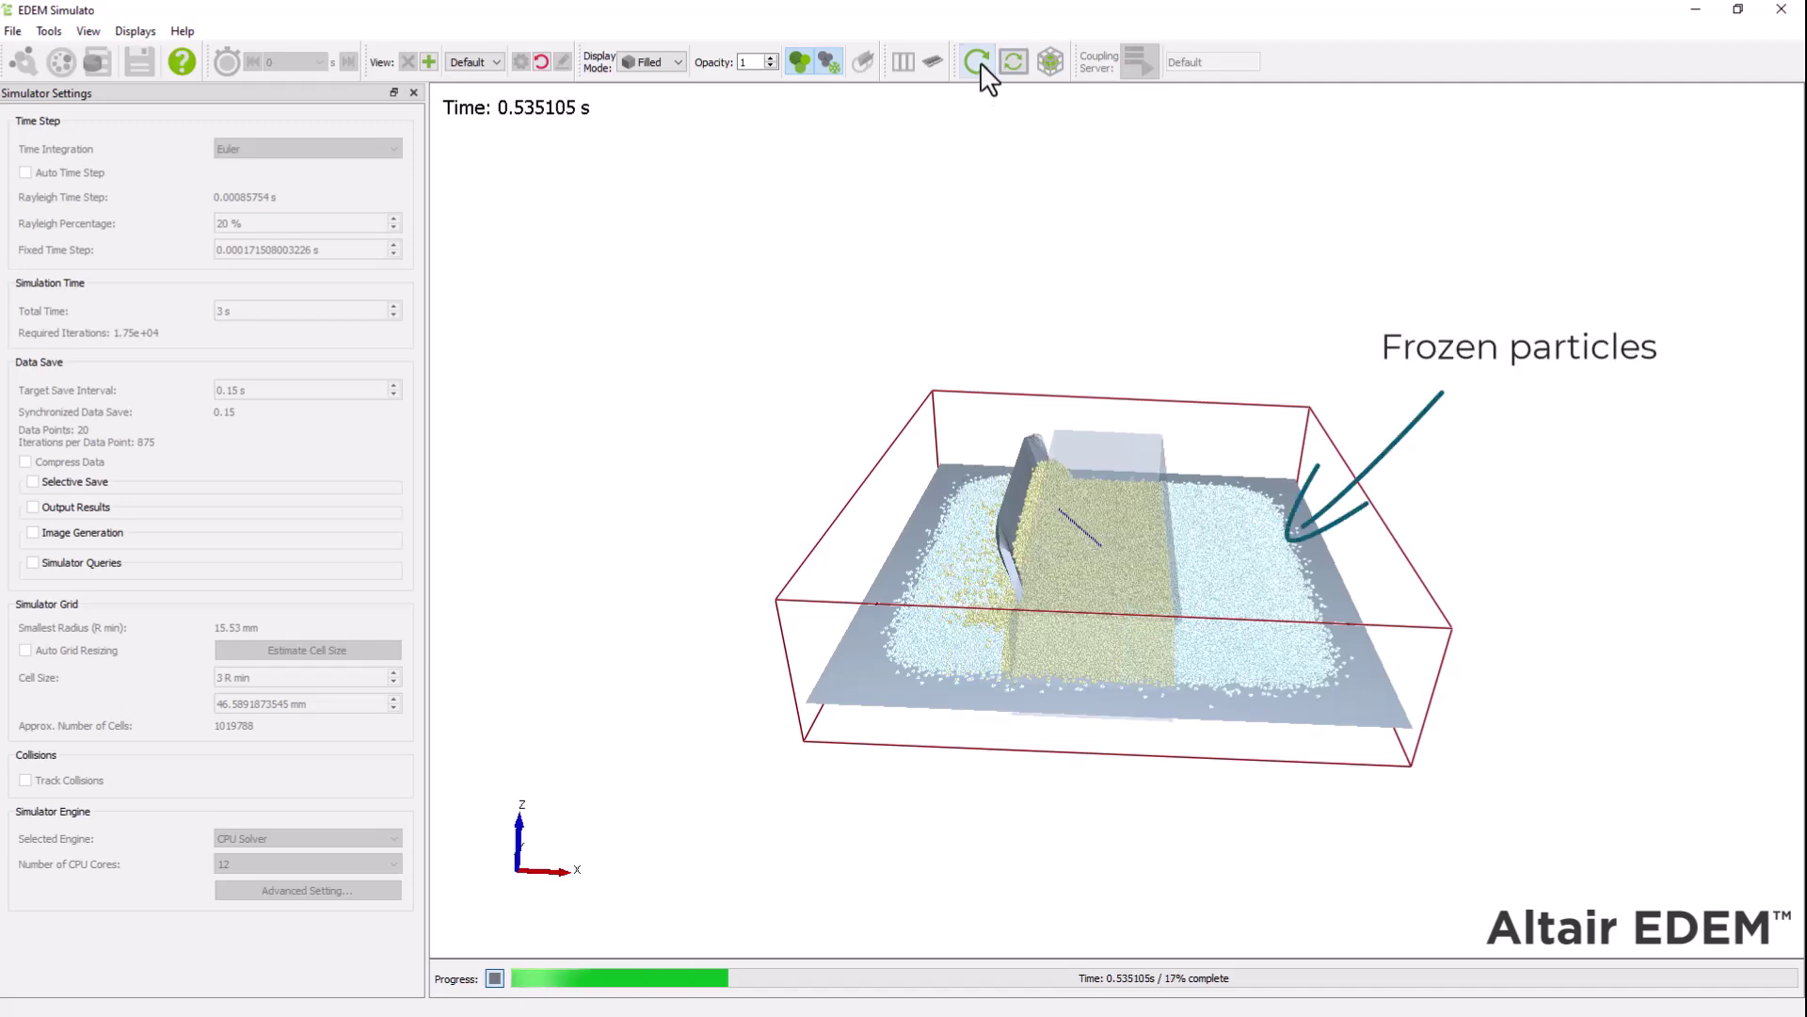
{"action": "left_click", "coordinate": [985, 66]}
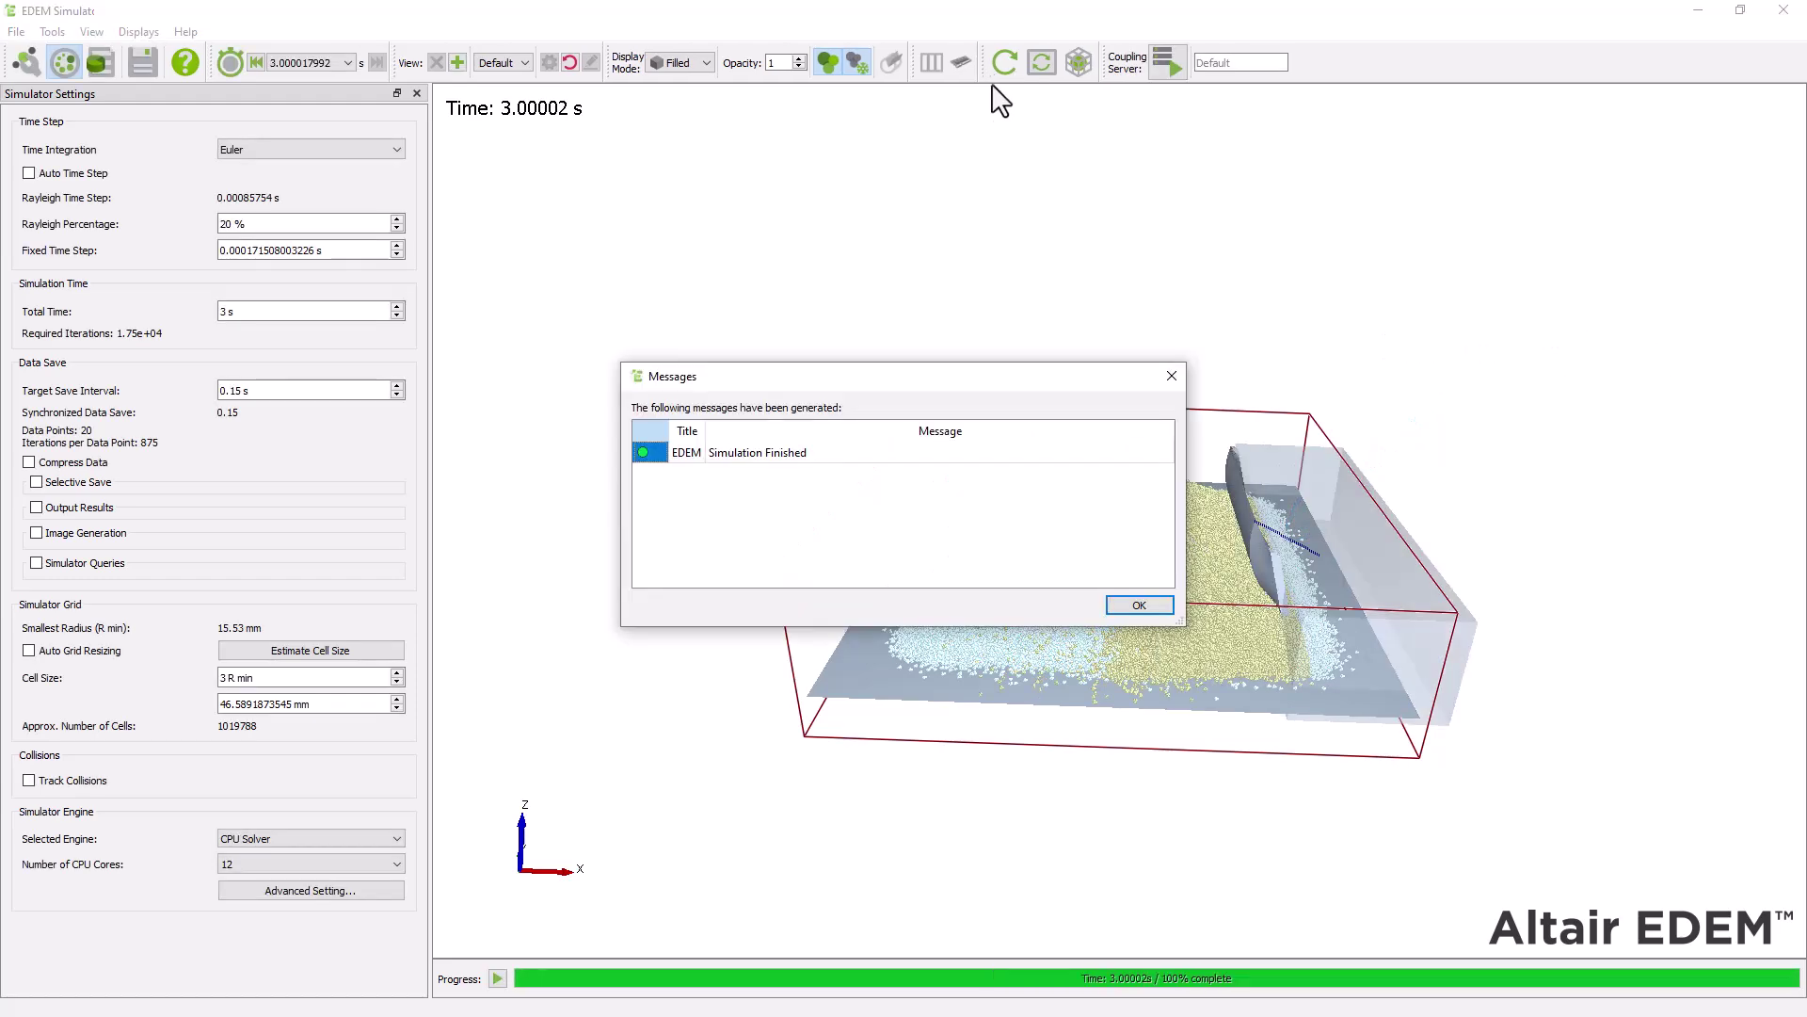
{"action": "left_click", "coordinate": [1134, 603]}
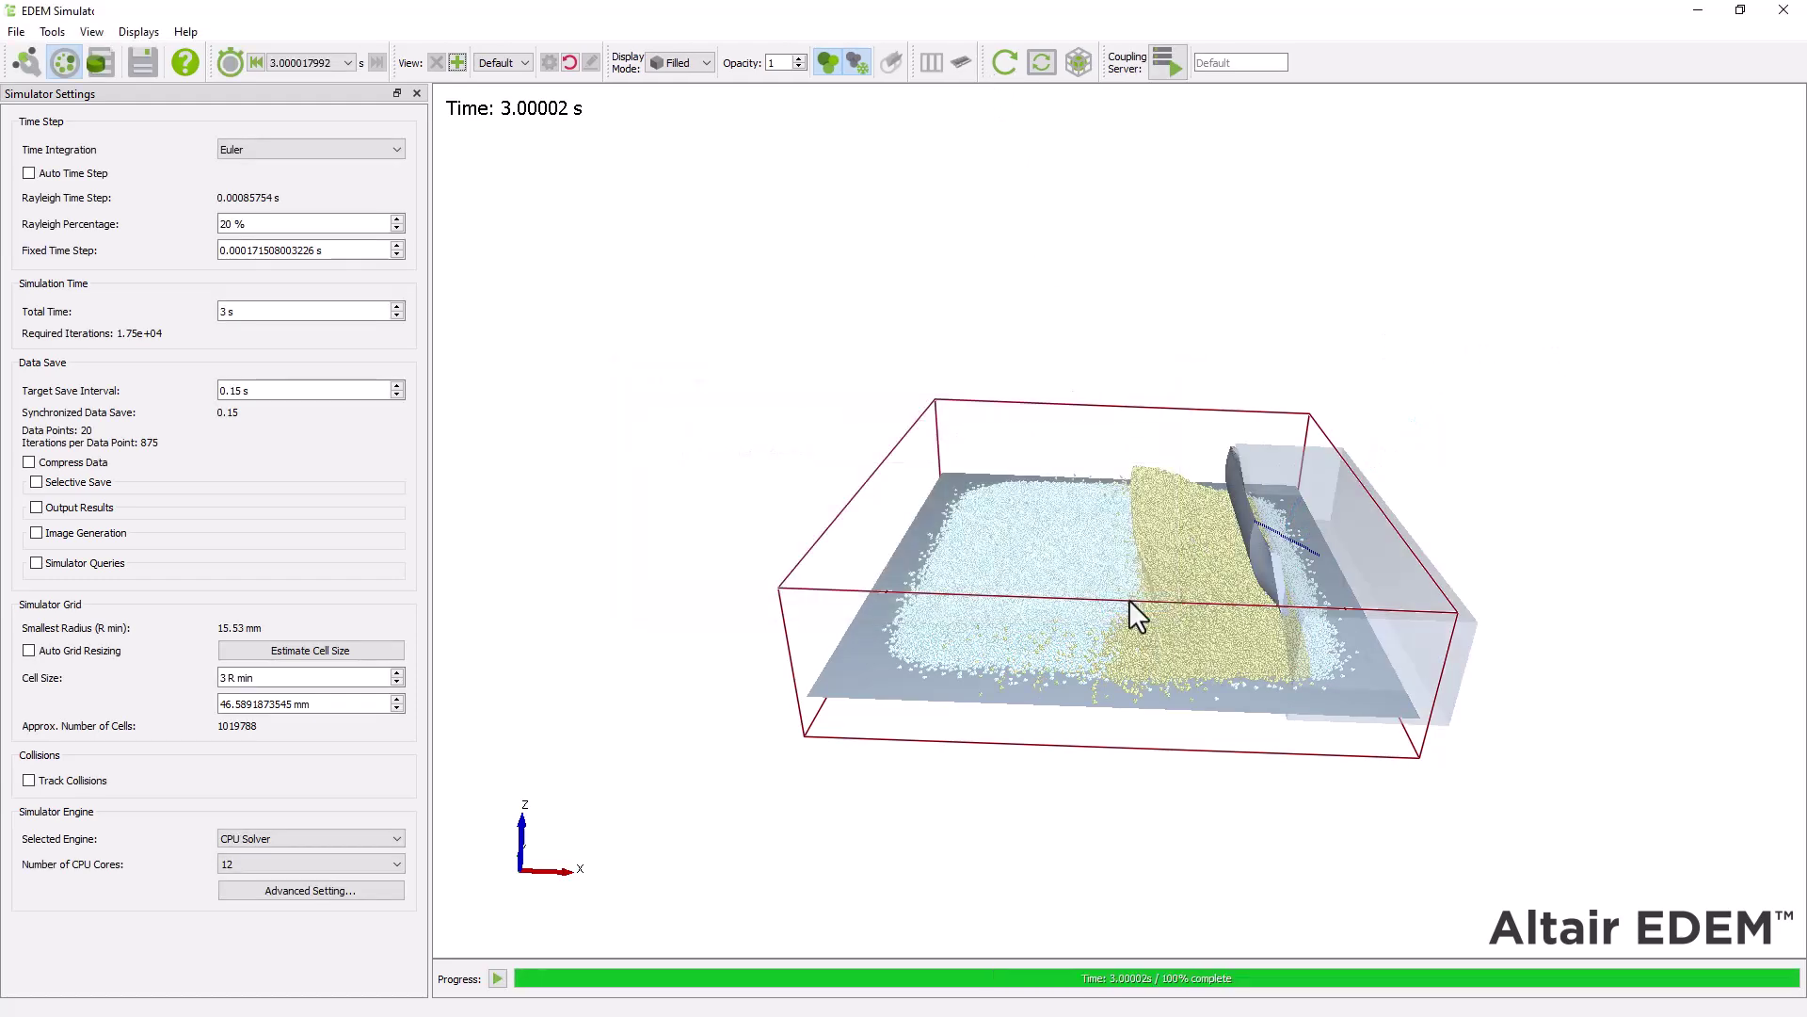
{"action": "left_click", "coordinate": [140, 73]}
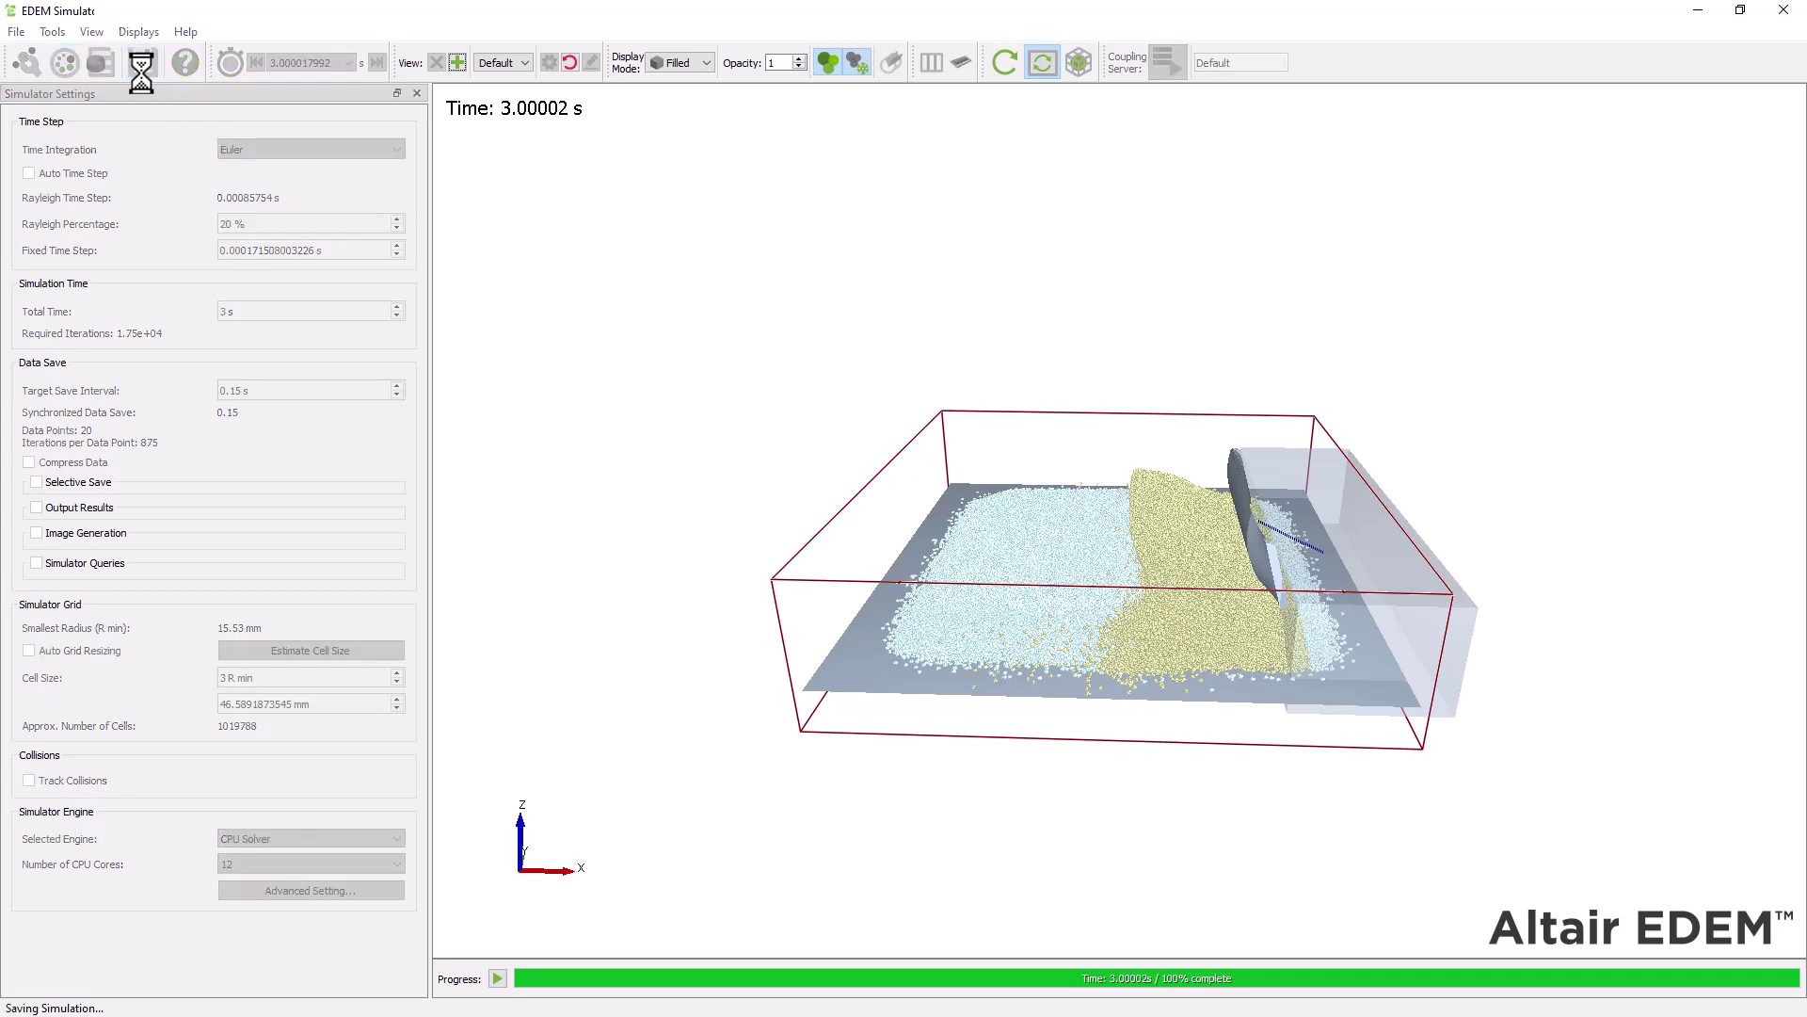
Switch to the Analyst and hide the Dynamic Domain box under the Blade geometry
{"action": "left_click", "coordinate": [101, 64]}
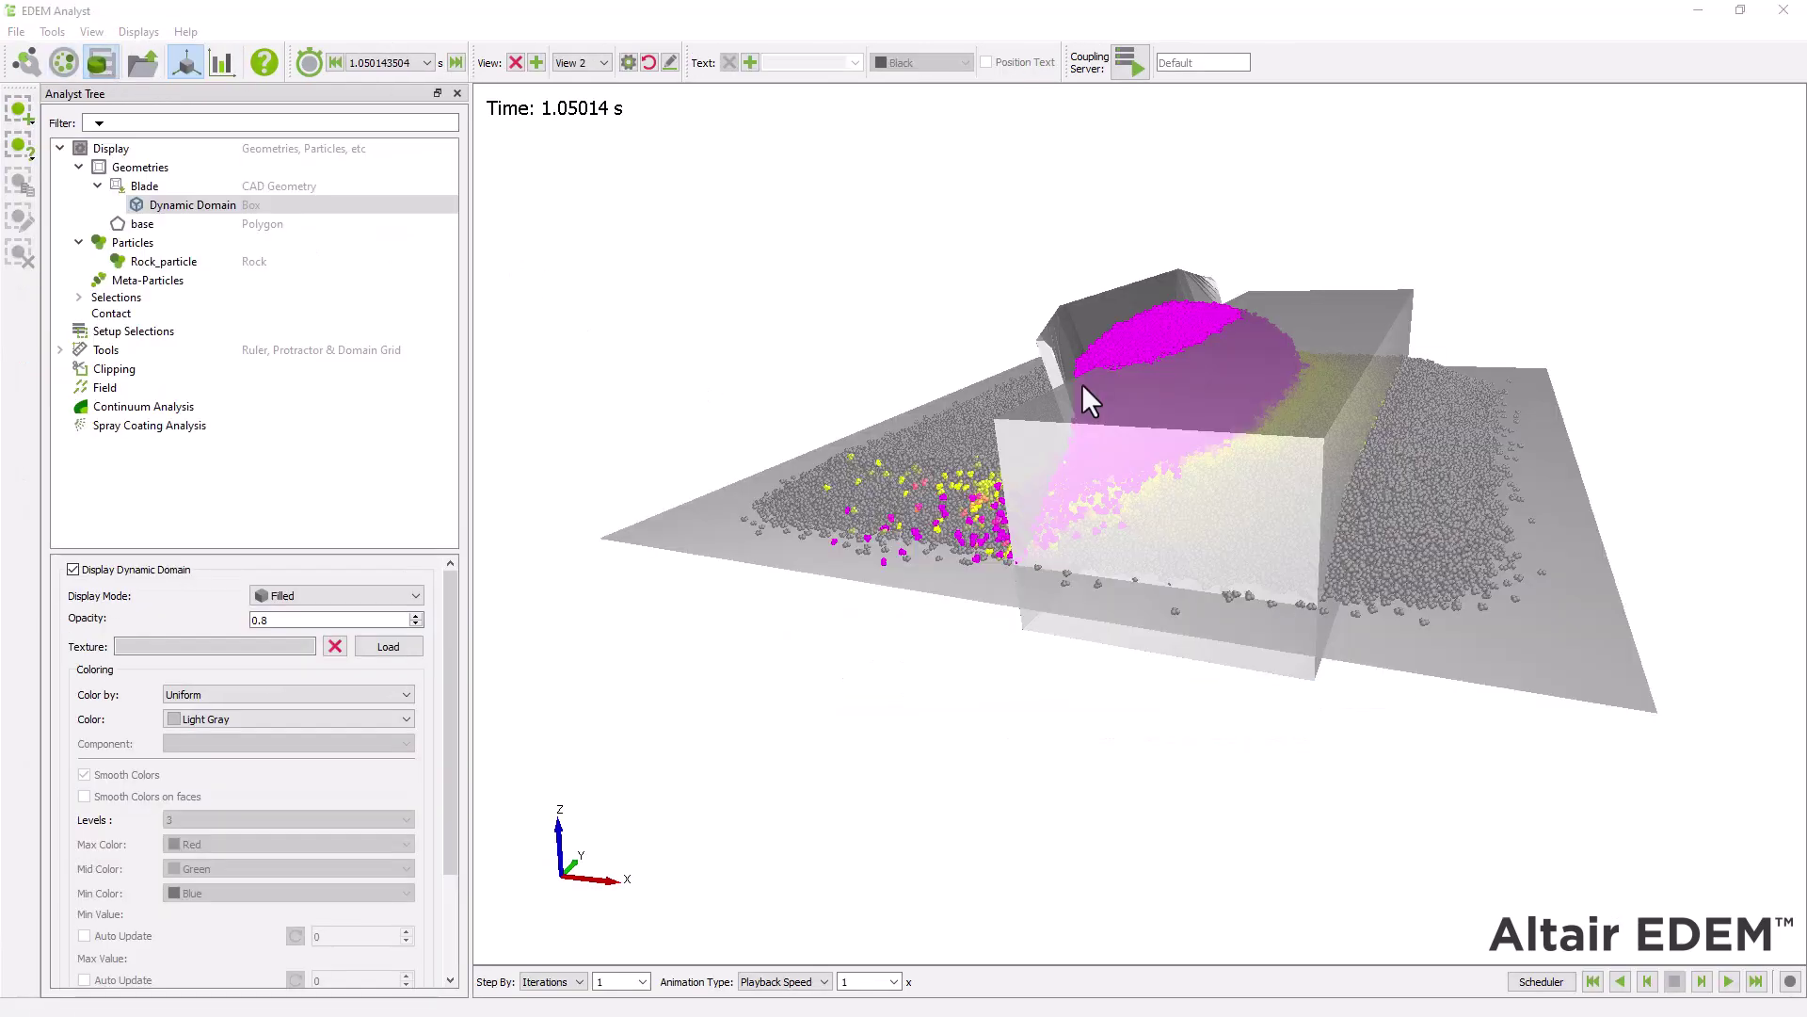
{"action": "scroll", "coordinate": [1138, 381], "scroll_direction": "down", "scroll_amount": 5}
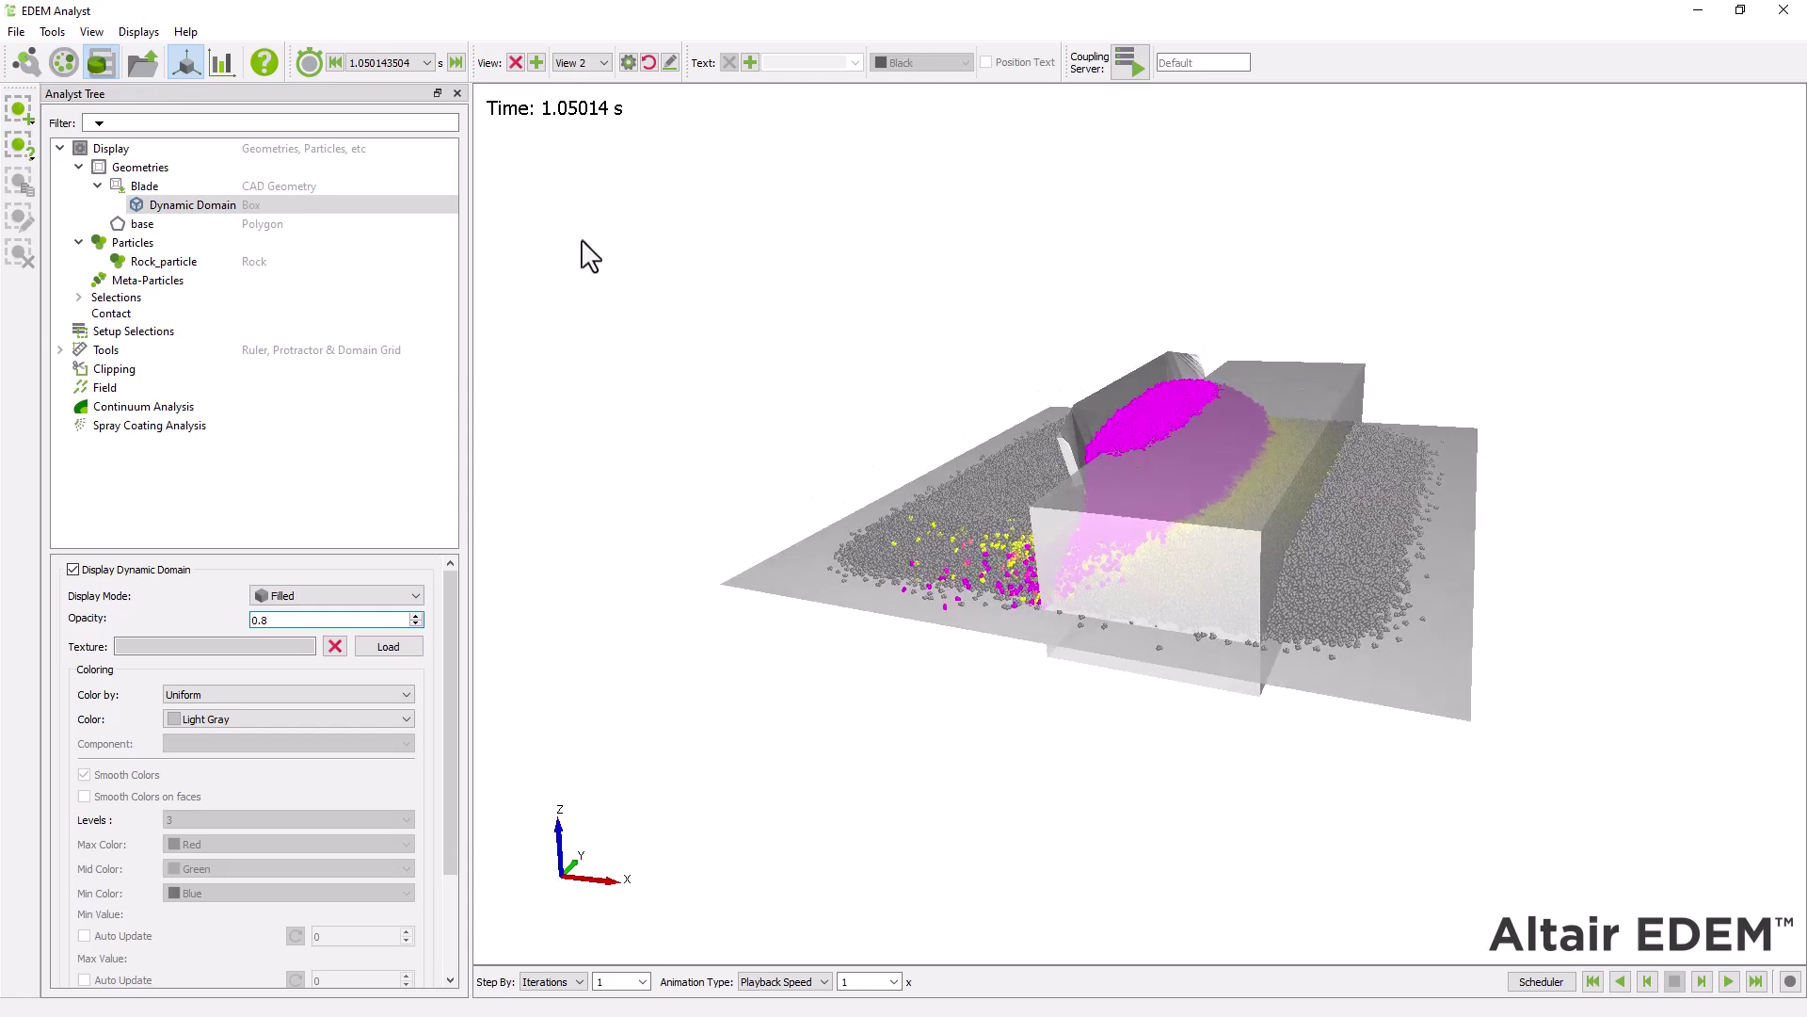
{"action": "left_click", "coordinate": [231, 185]}
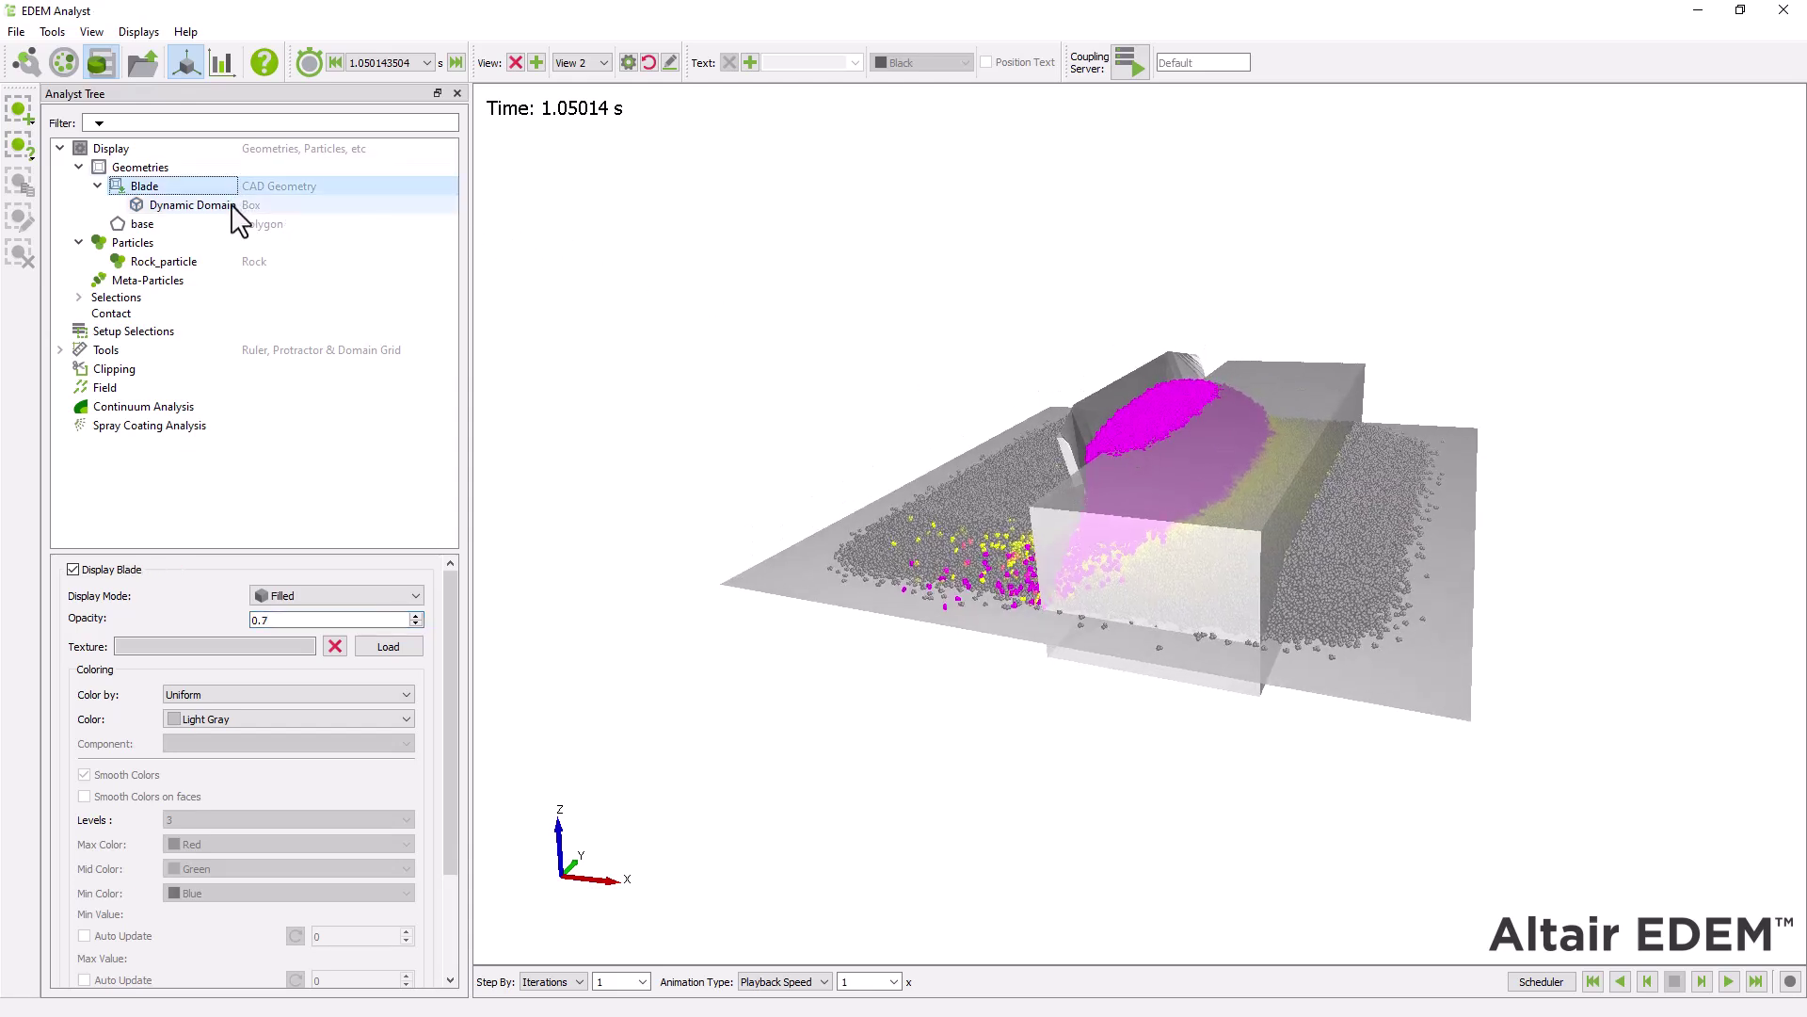
{"action": "left_click", "coordinate": [232, 207]}
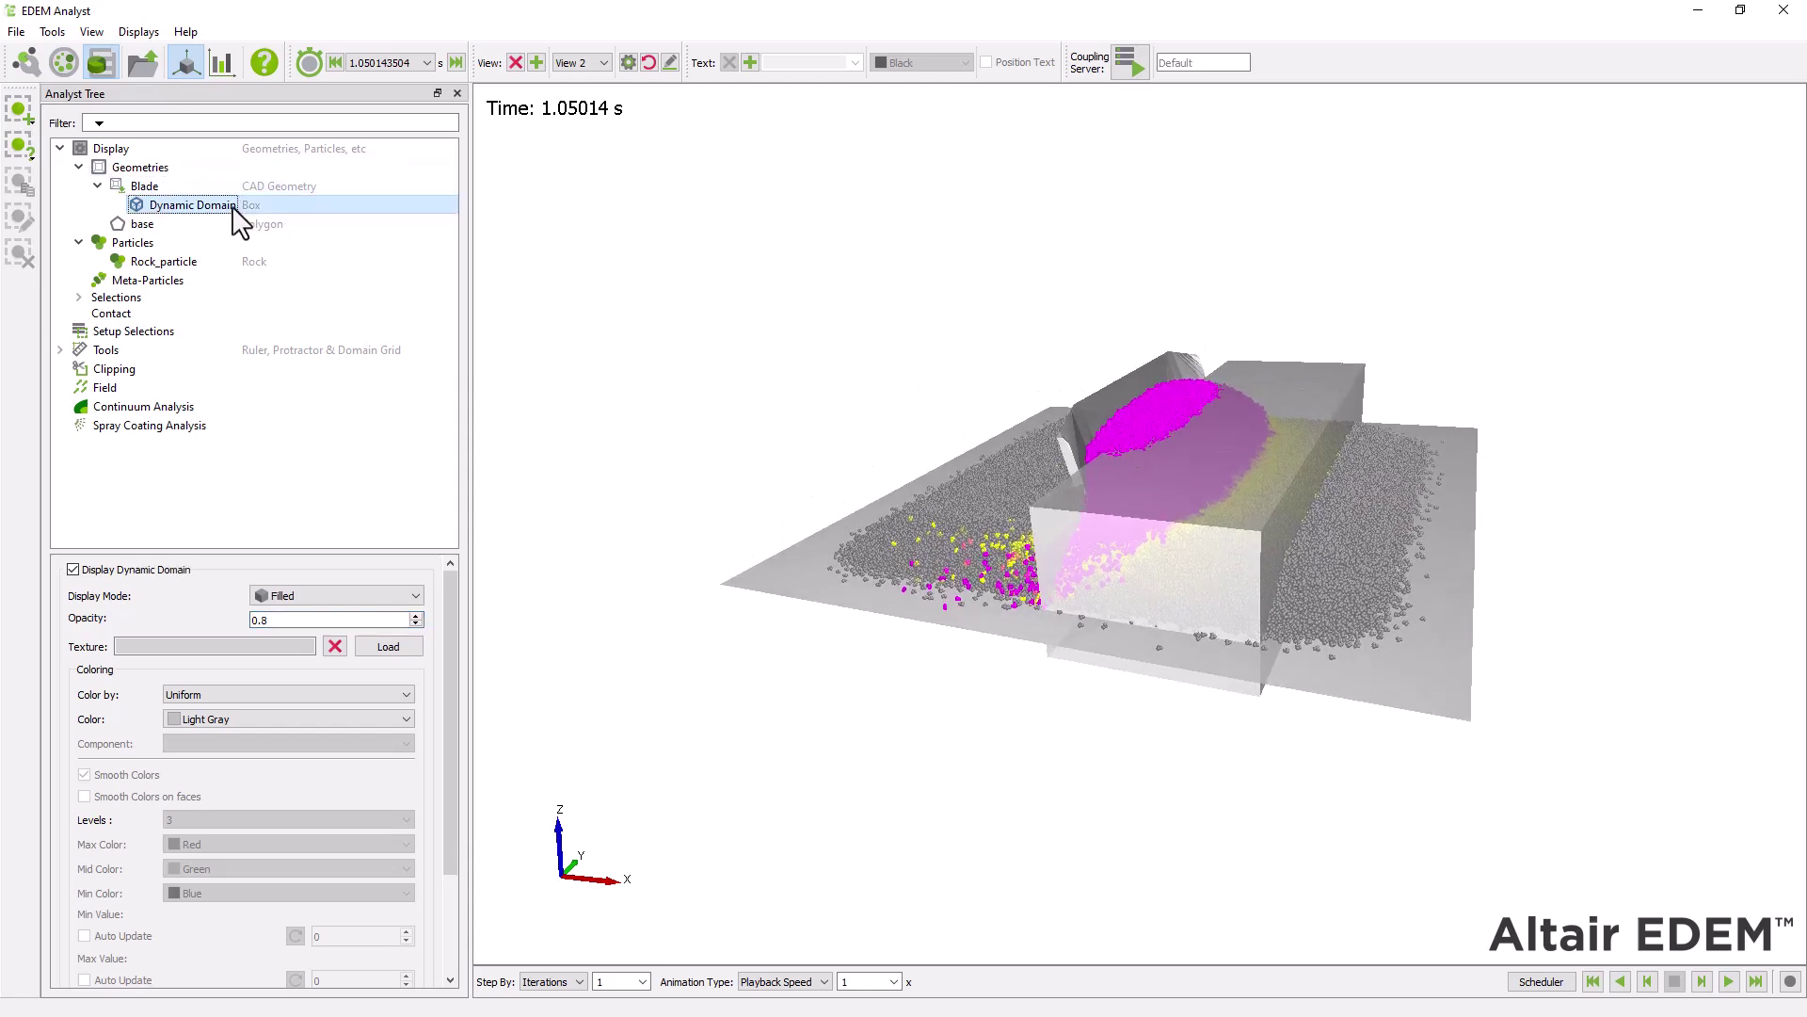
{"action": "left_click", "coordinate": [73, 570]}
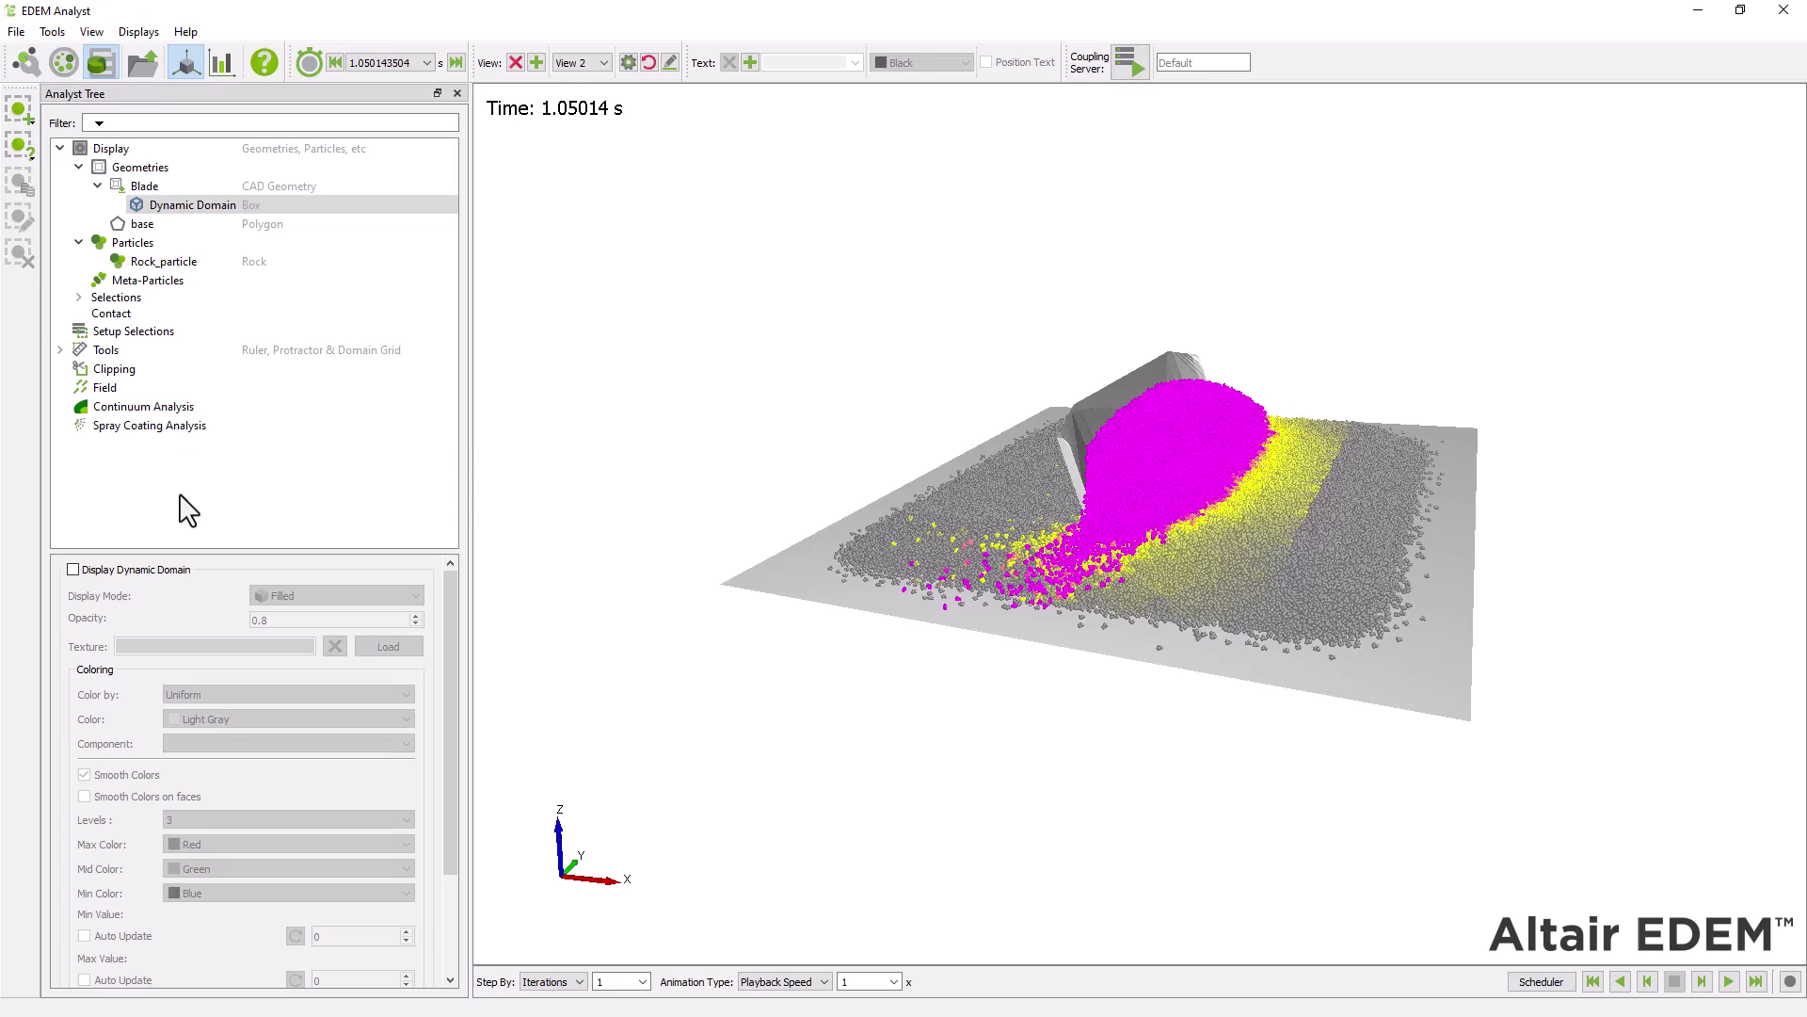
Color all particles by Frozen with Cyan as the maximum color, and apply the coloring
{"action": "left_click", "coordinate": [171, 245]}
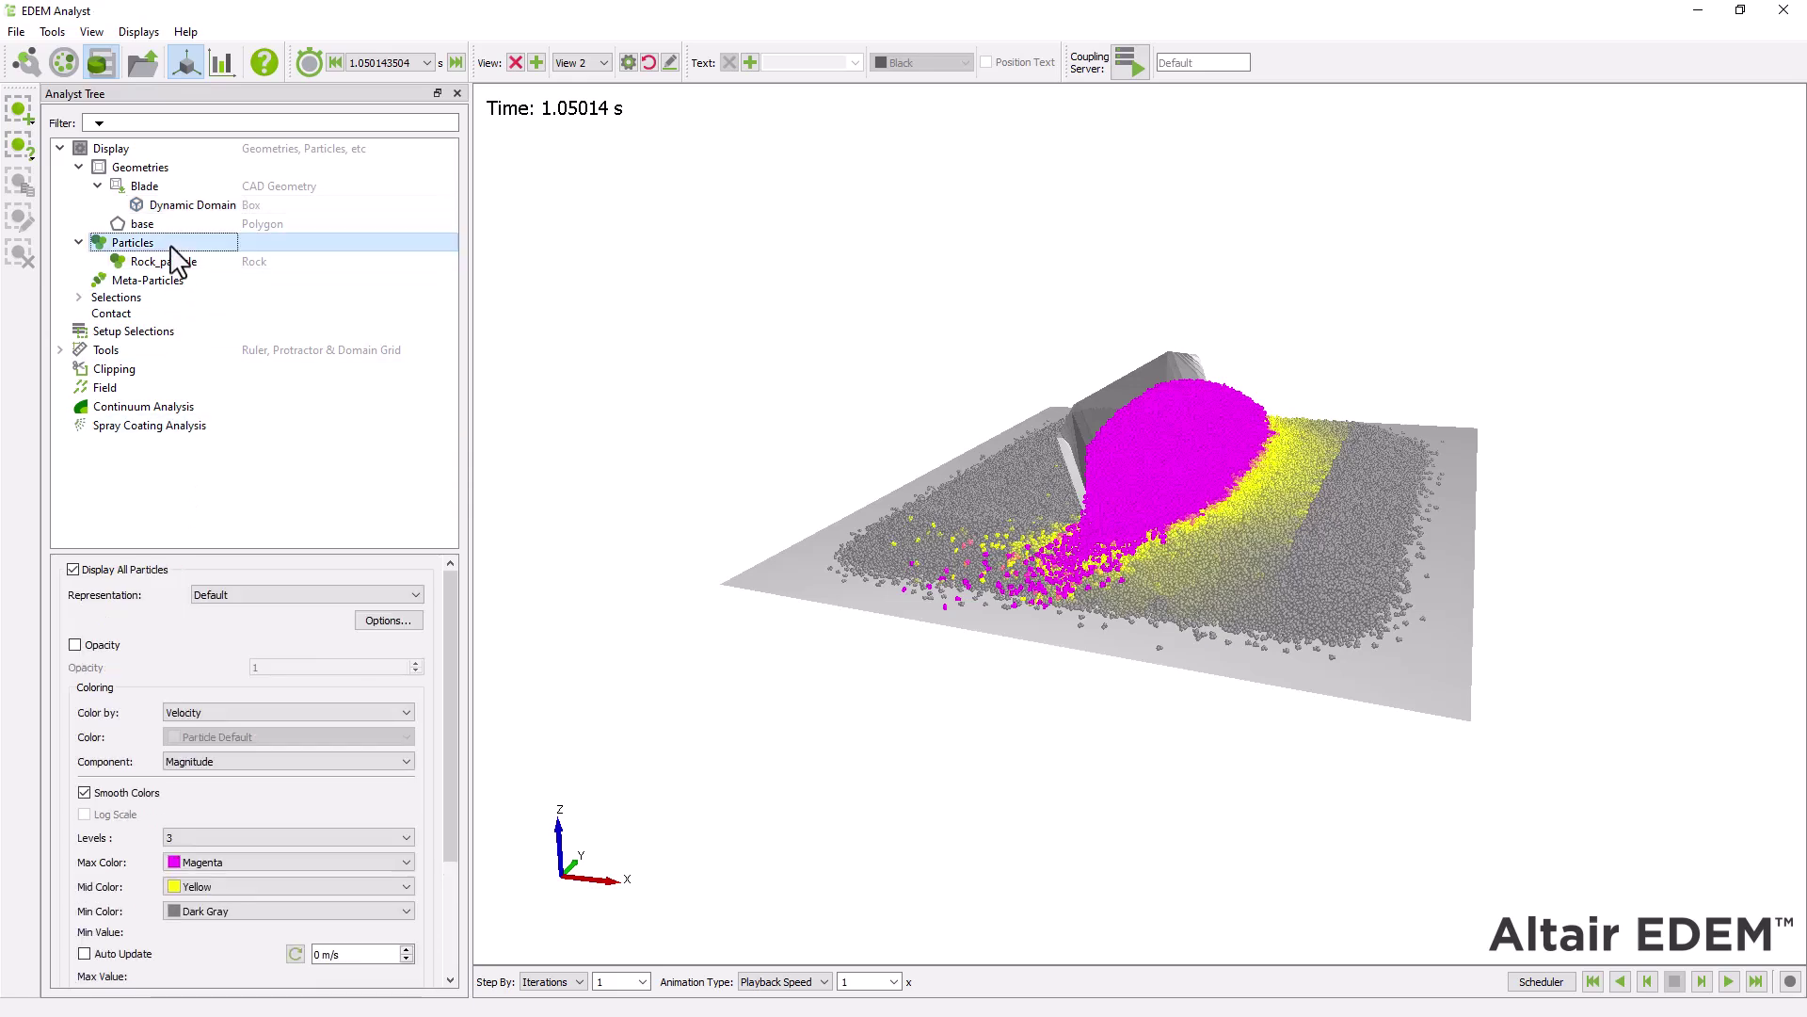
{"action": "left_click", "coordinate": [356, 711]}
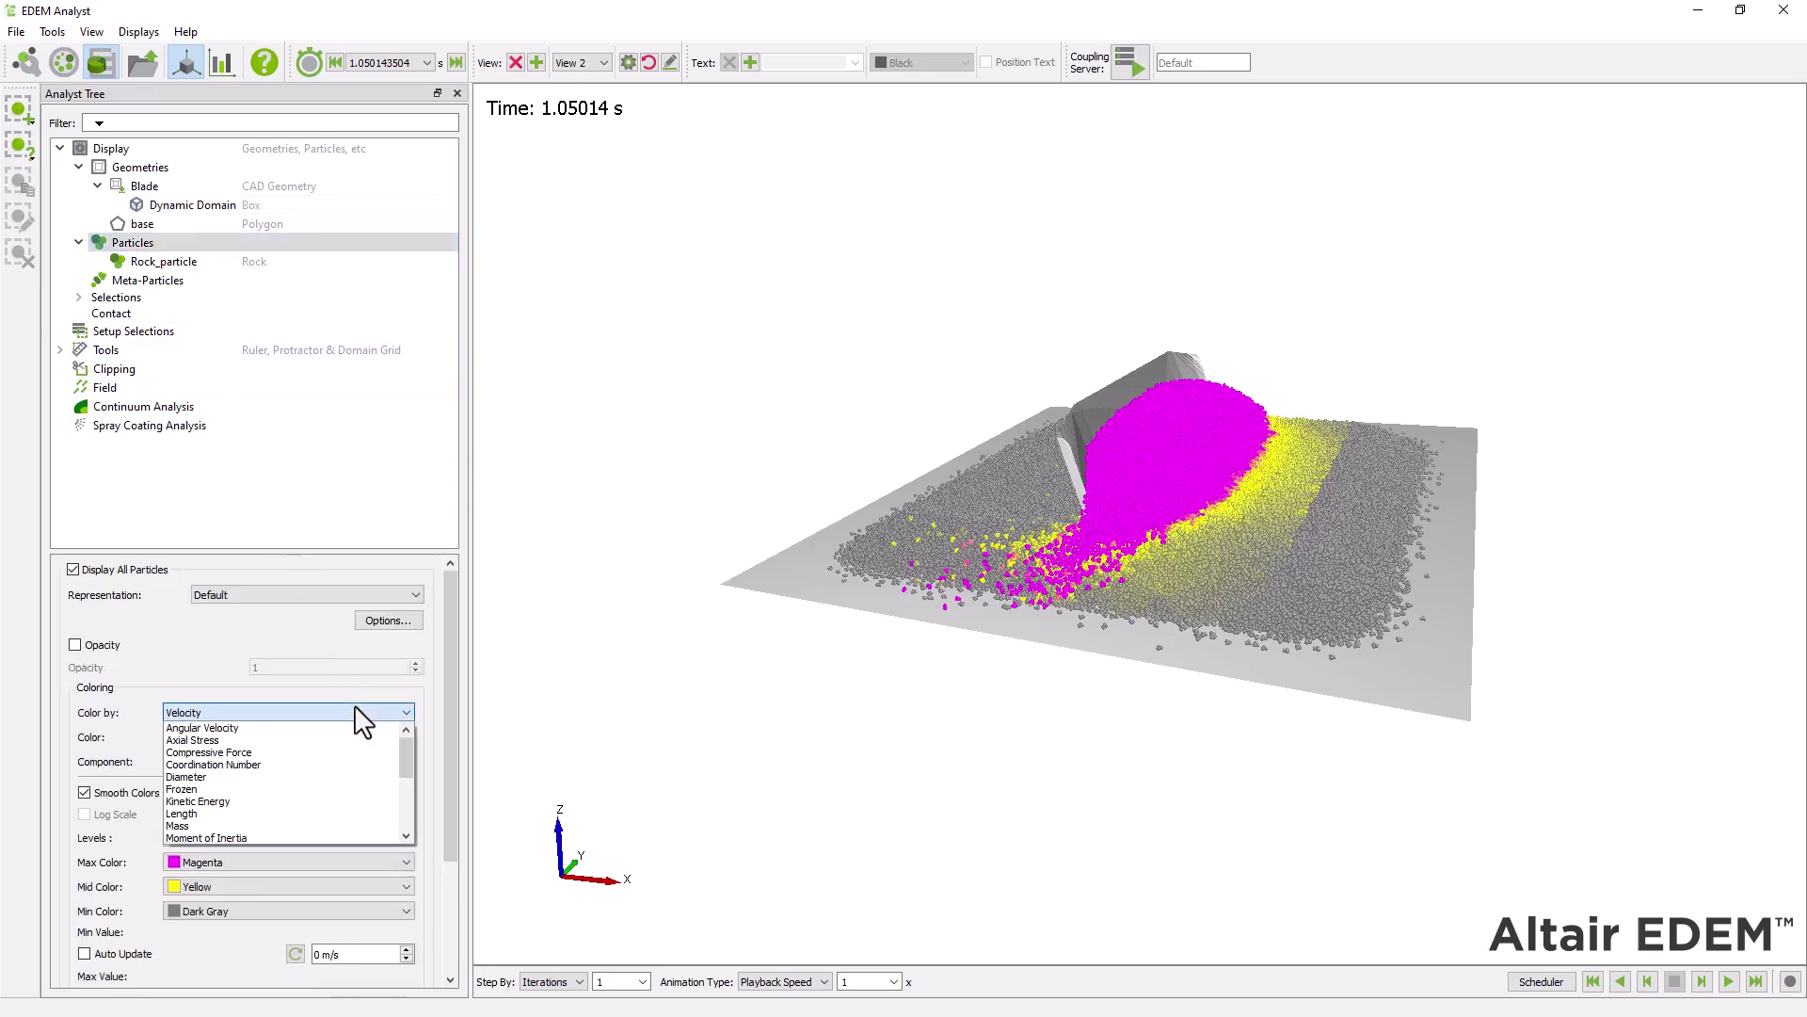
{"action": "left_click", "coordinate": [226, 791]}
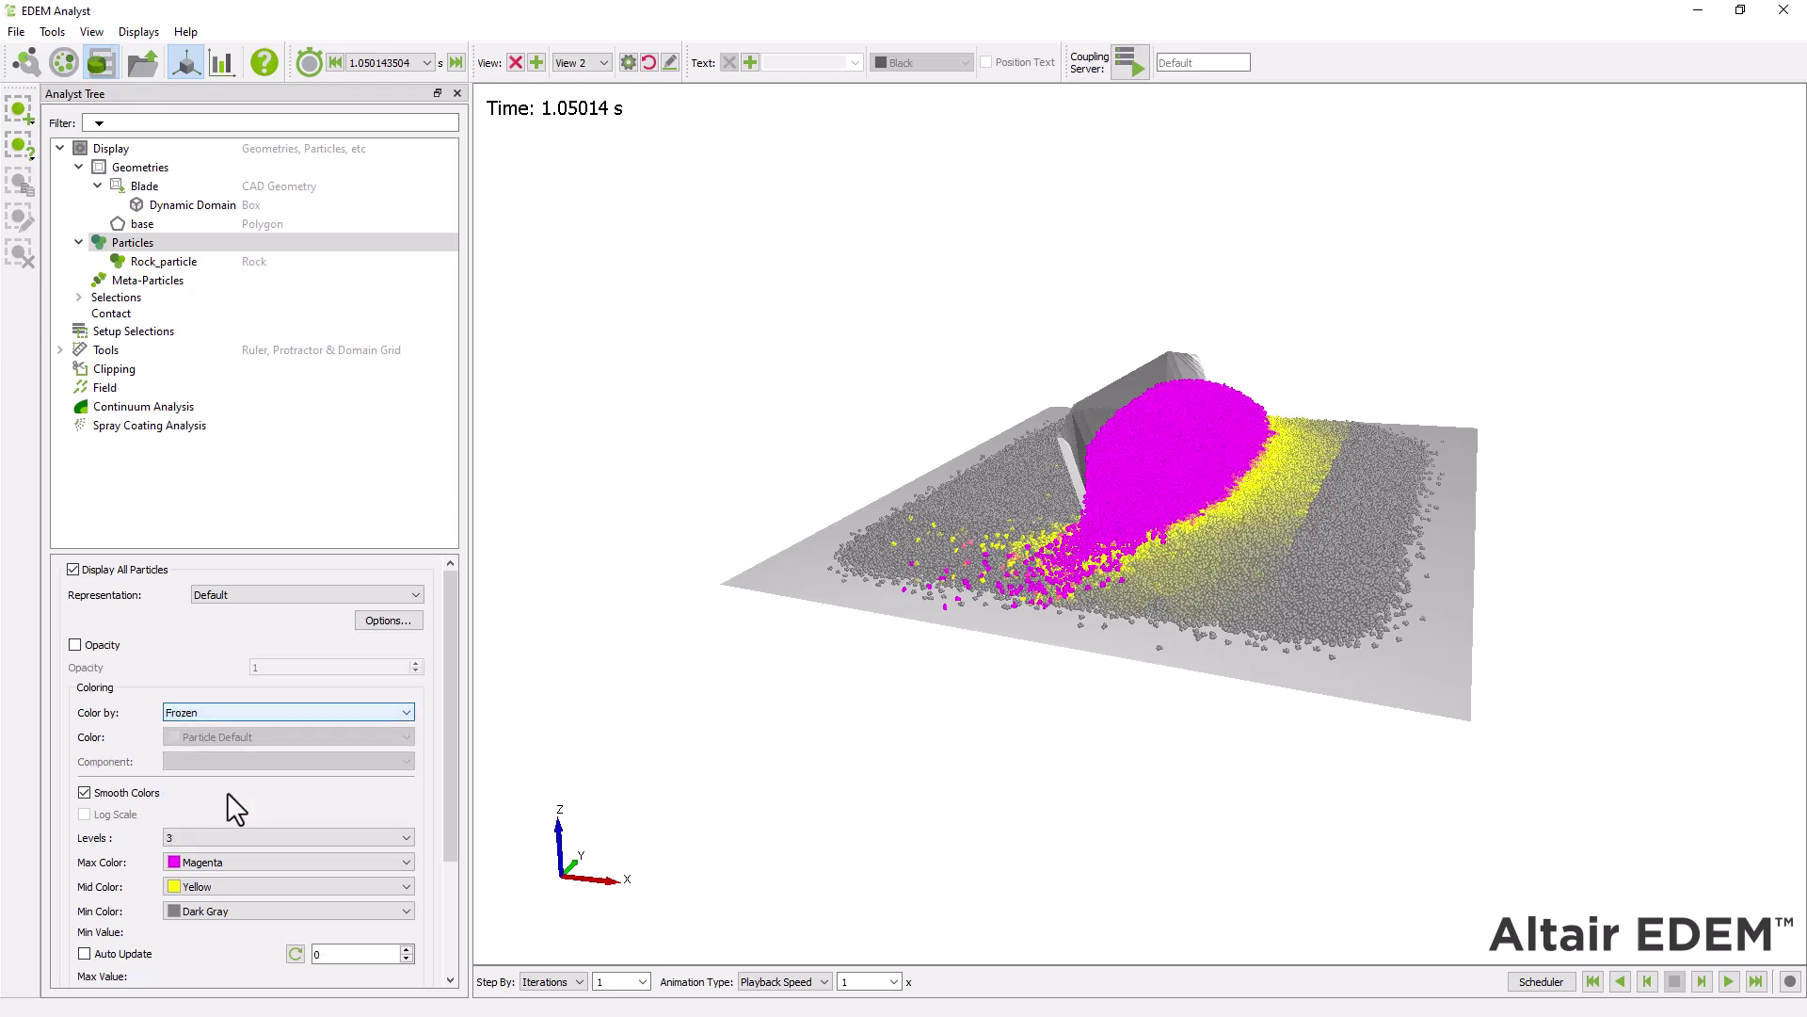
{"action": "left_click", "coordinate": [361, 861]}
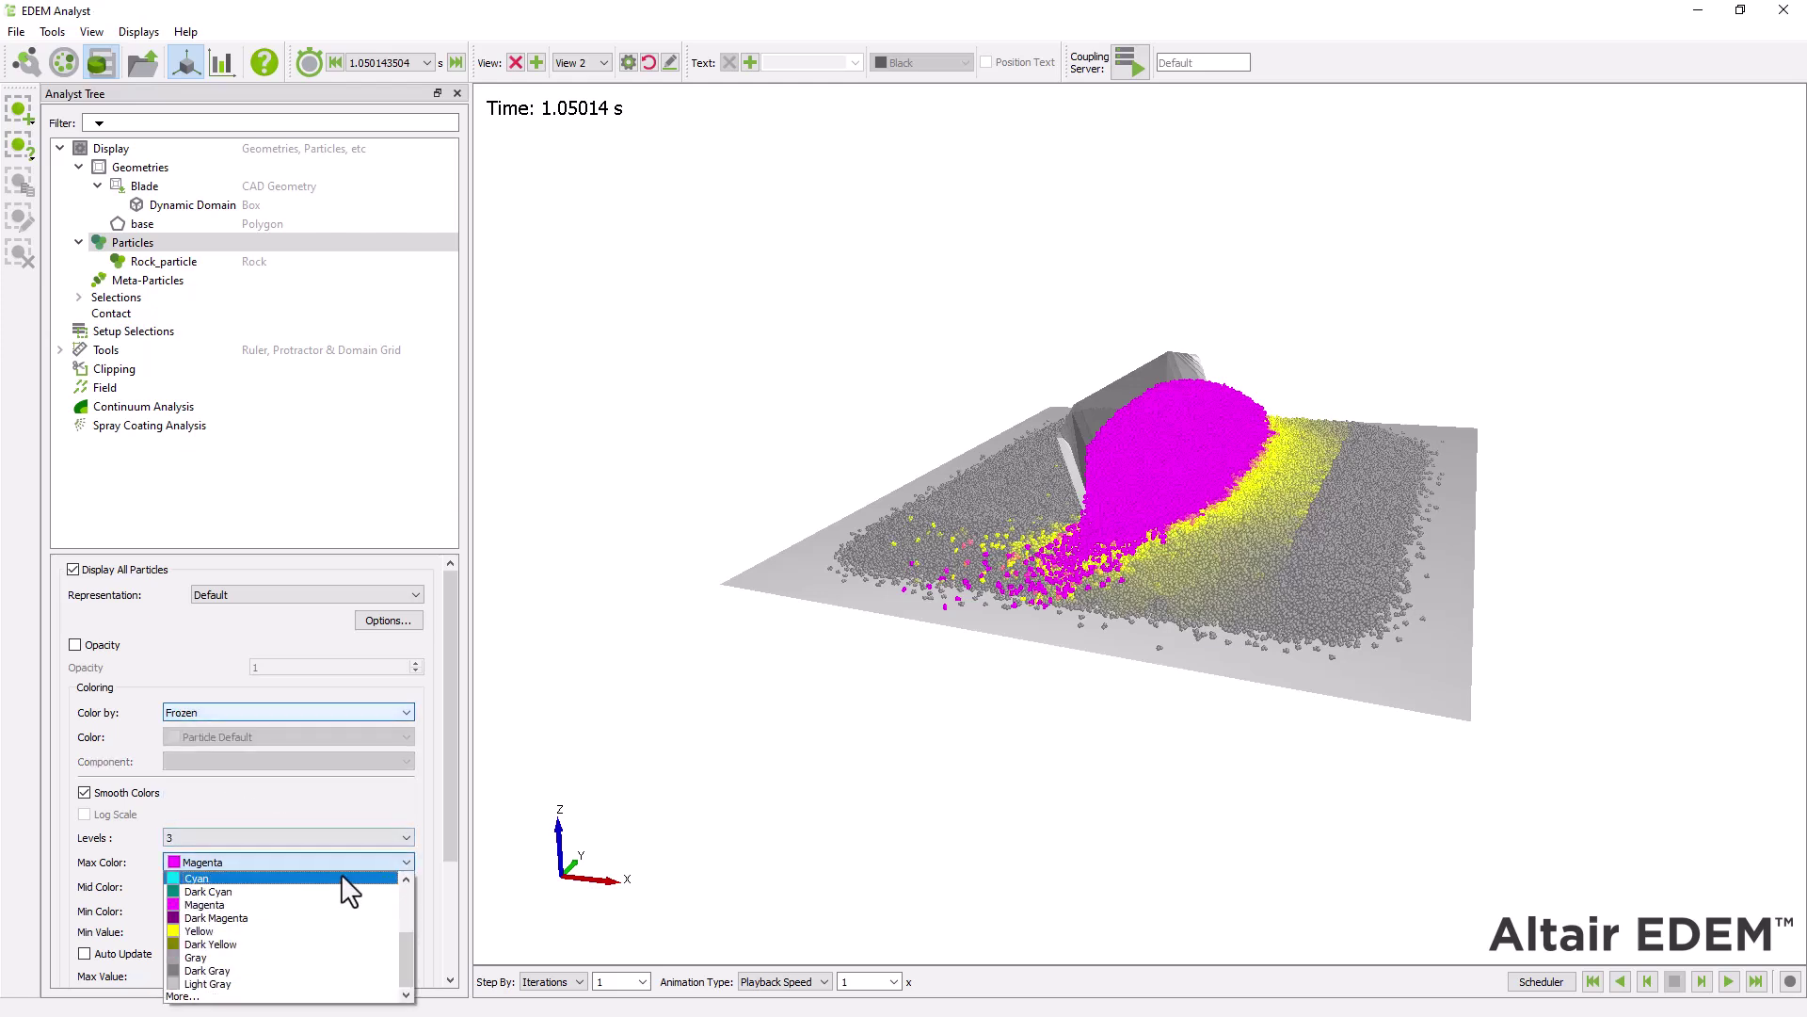
{"action": "left_click", "coordinate": [342, 878]}
{"action": "left_click_drag", "start_coordinate": [448, 818], "coordinate": [449, 911]}
{"action": "left_click", "coordinate": [412, 970]}
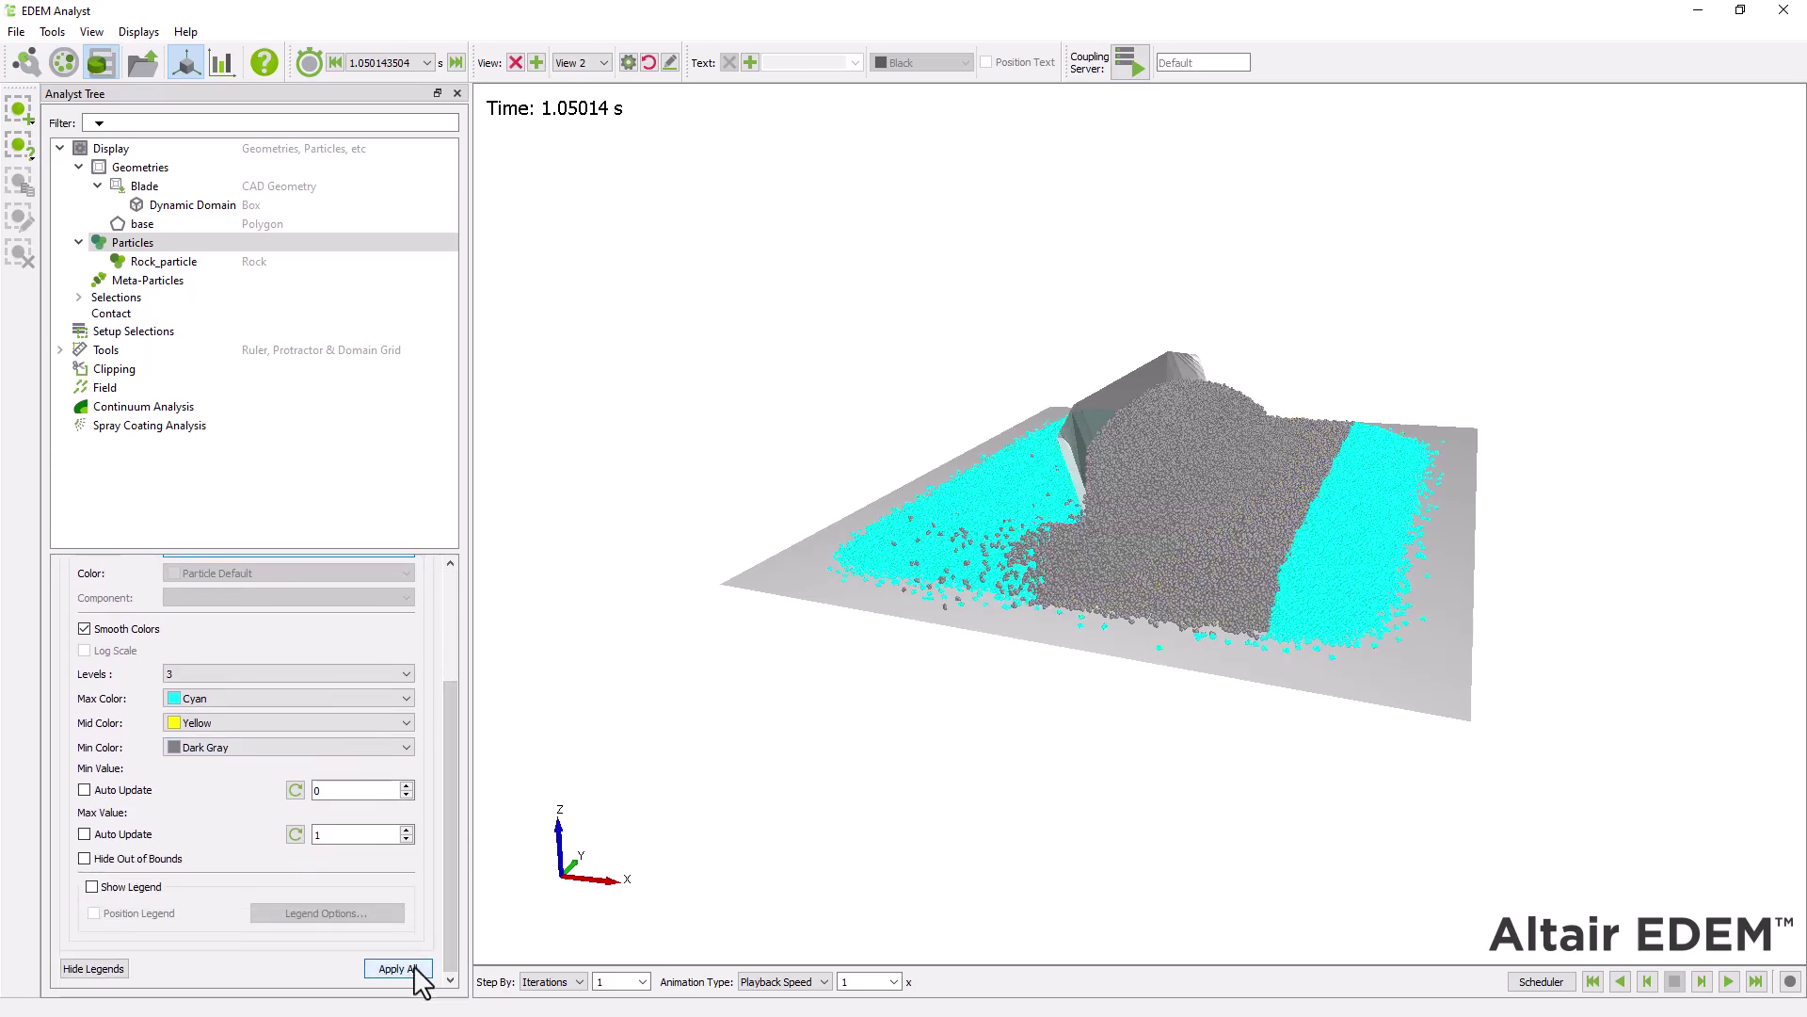
Rewind the results to the start and play them back to examine frozen and active particles around the moving blade
{"action": "left_click_drag", "start_coordinate": [939, 781], "coordinate": [988, 753]}
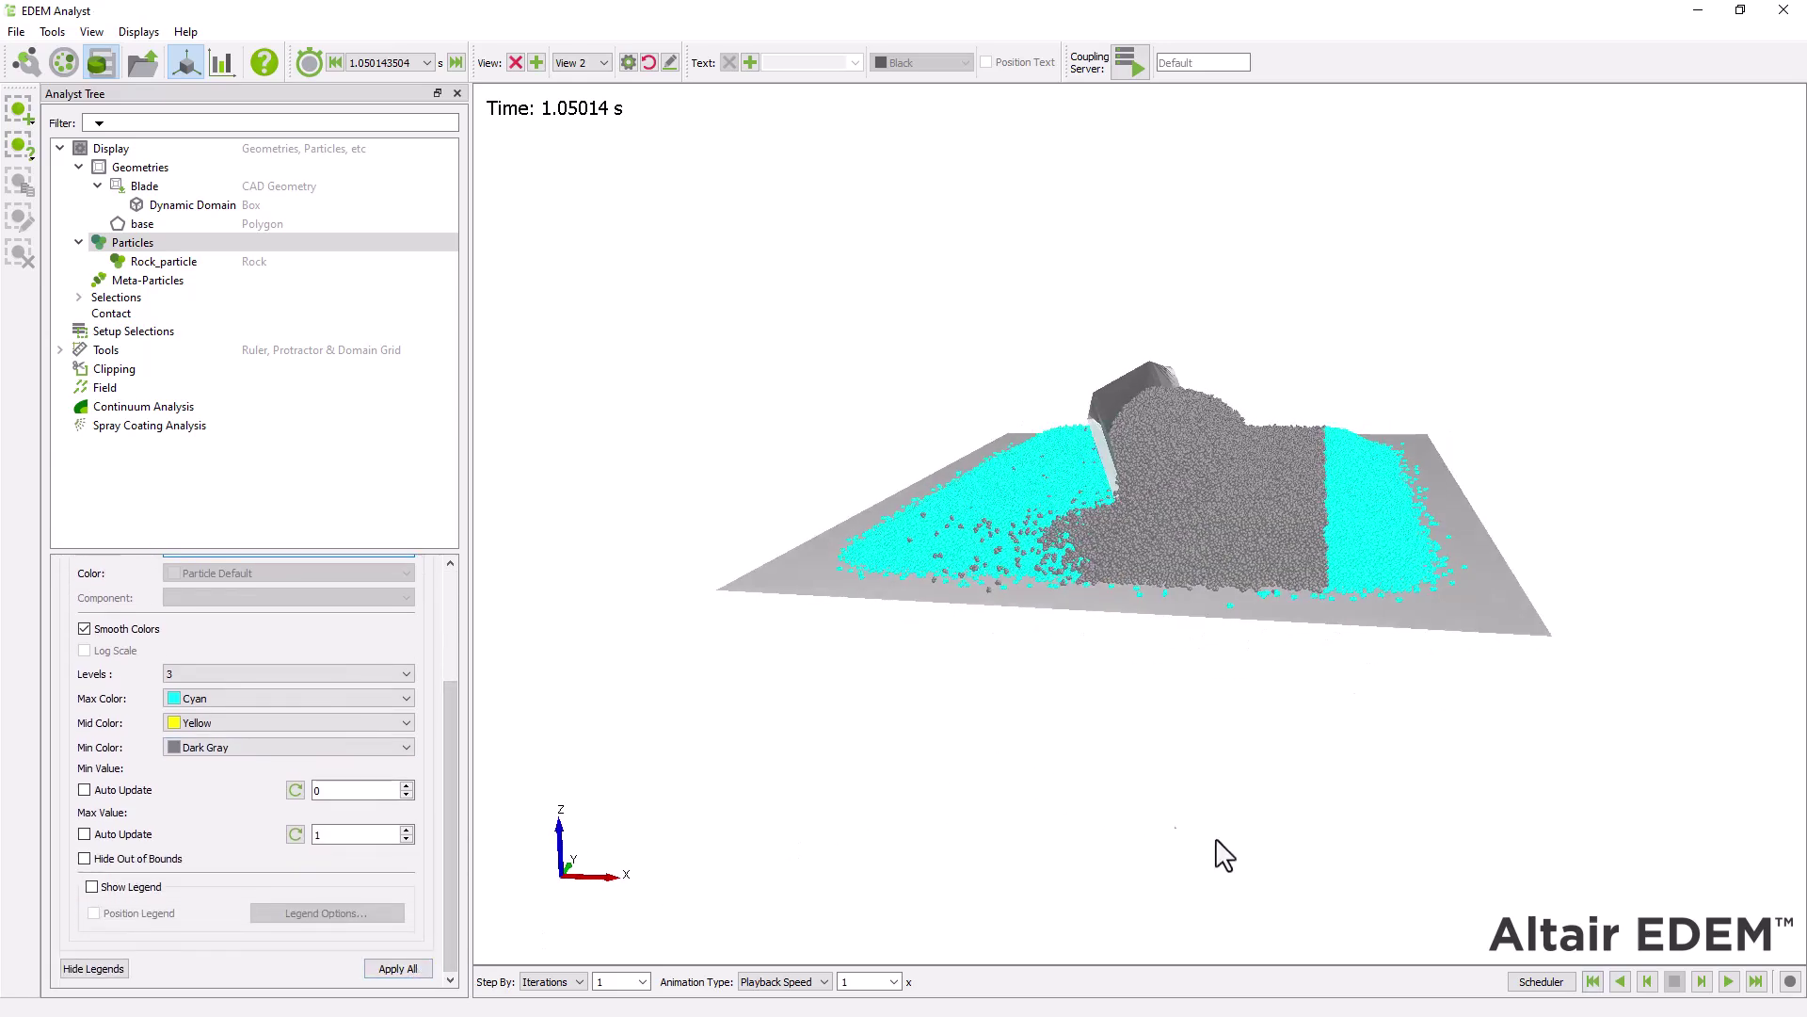
{"action": "left_click", "coordinate": [1599, 984]}
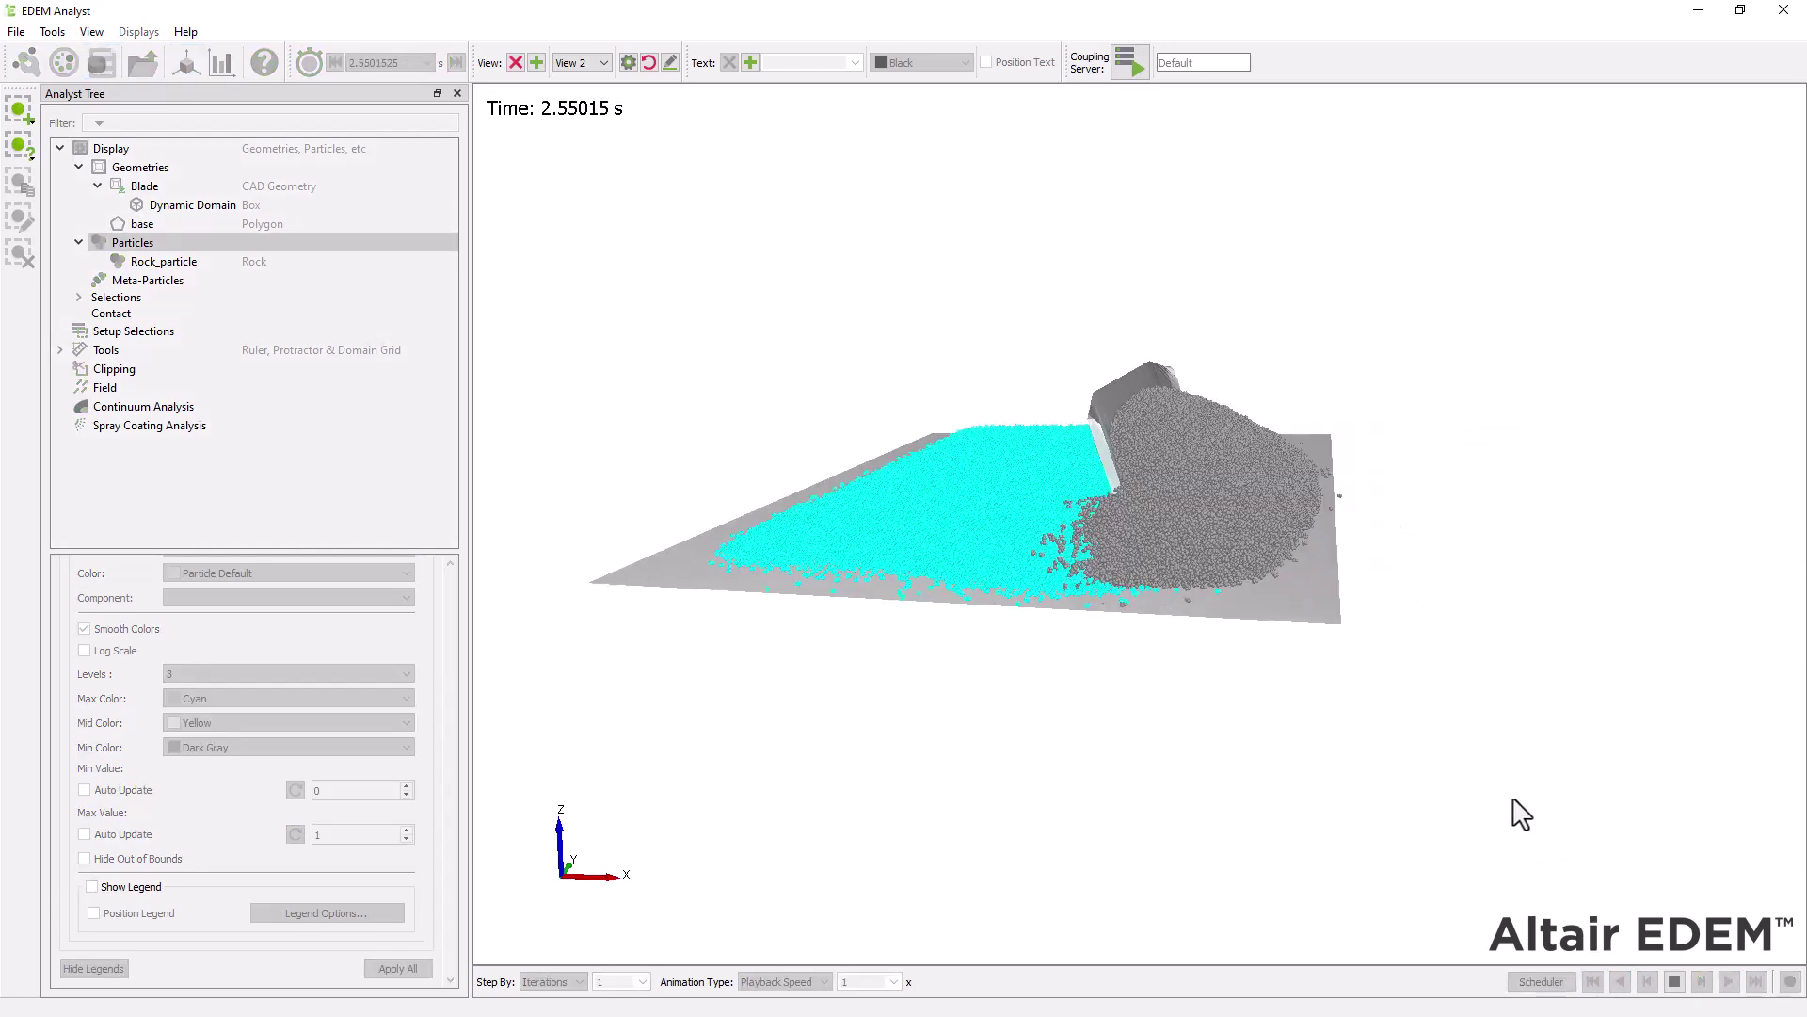
{"action": "left_click_drag", "start_coordinate": [1494, 808], "coordinate": [1130, 458]}
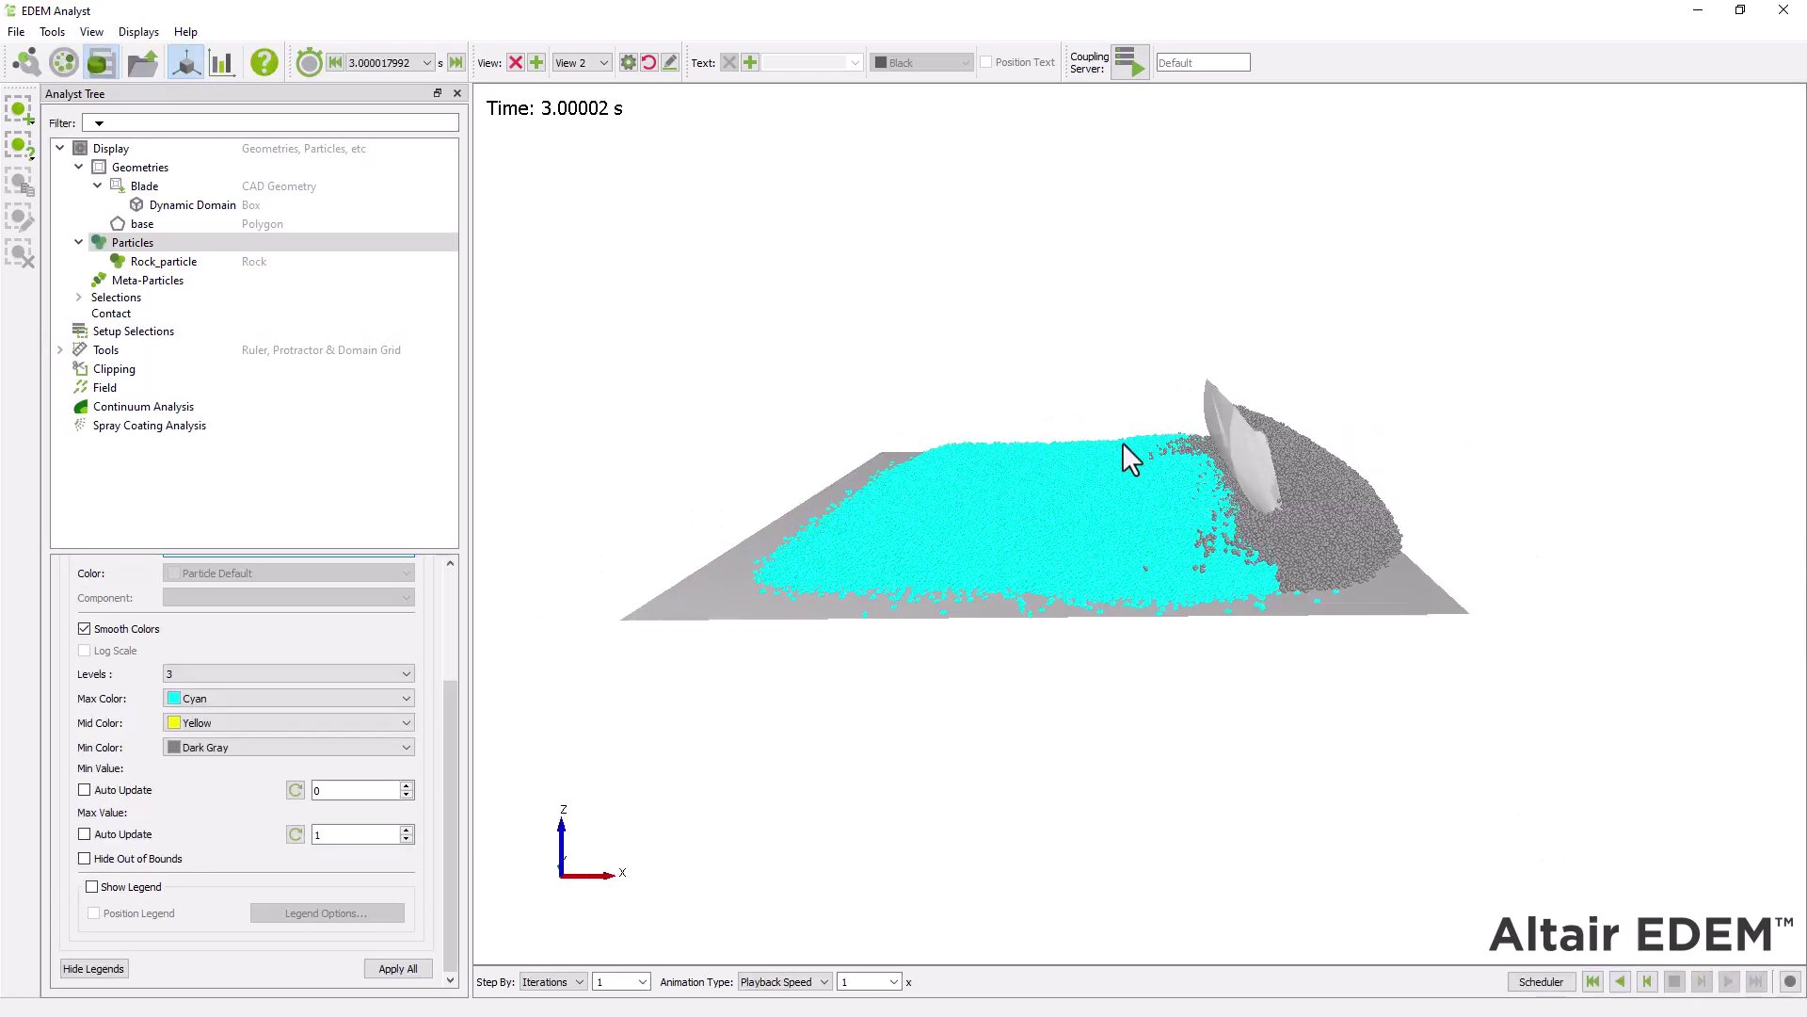
Display the Dynamic Domain box under the Blade geometry as Filled with an opacity of 0.3
{"action": "left_click", "coordinate": [175, 205]}
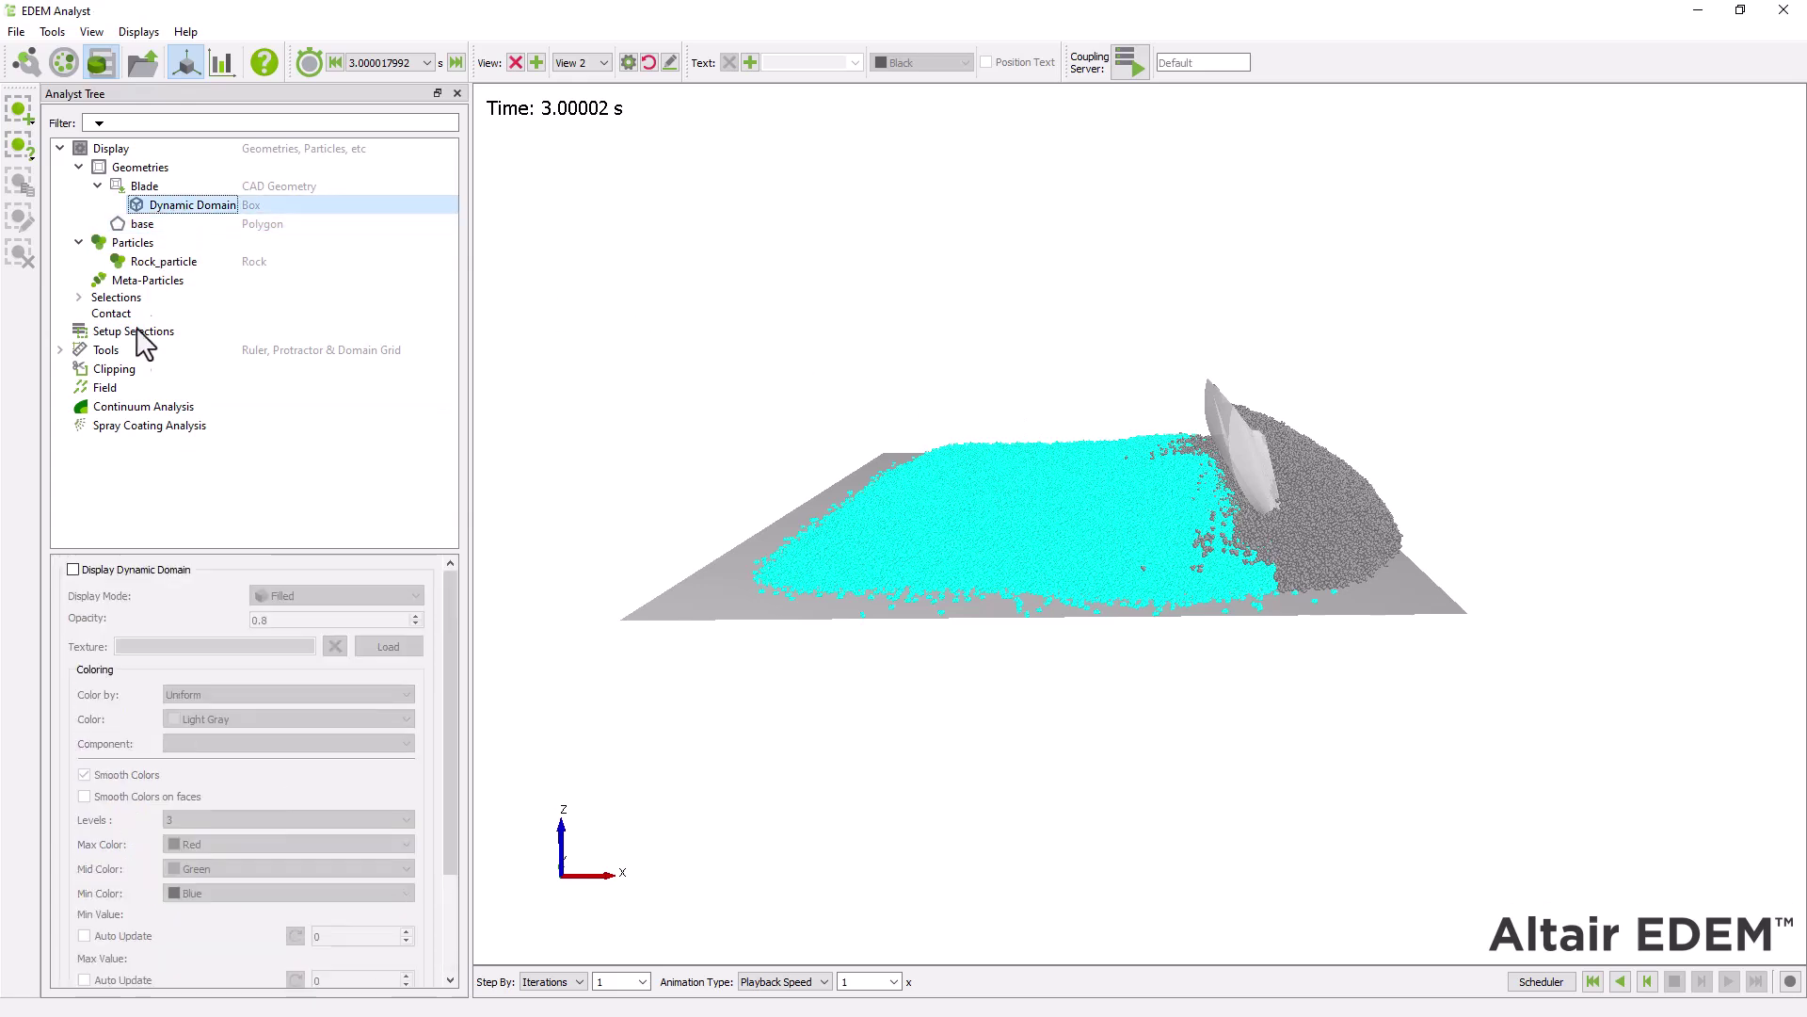
{"action": "left_click", "coordinate": [72, 570]}
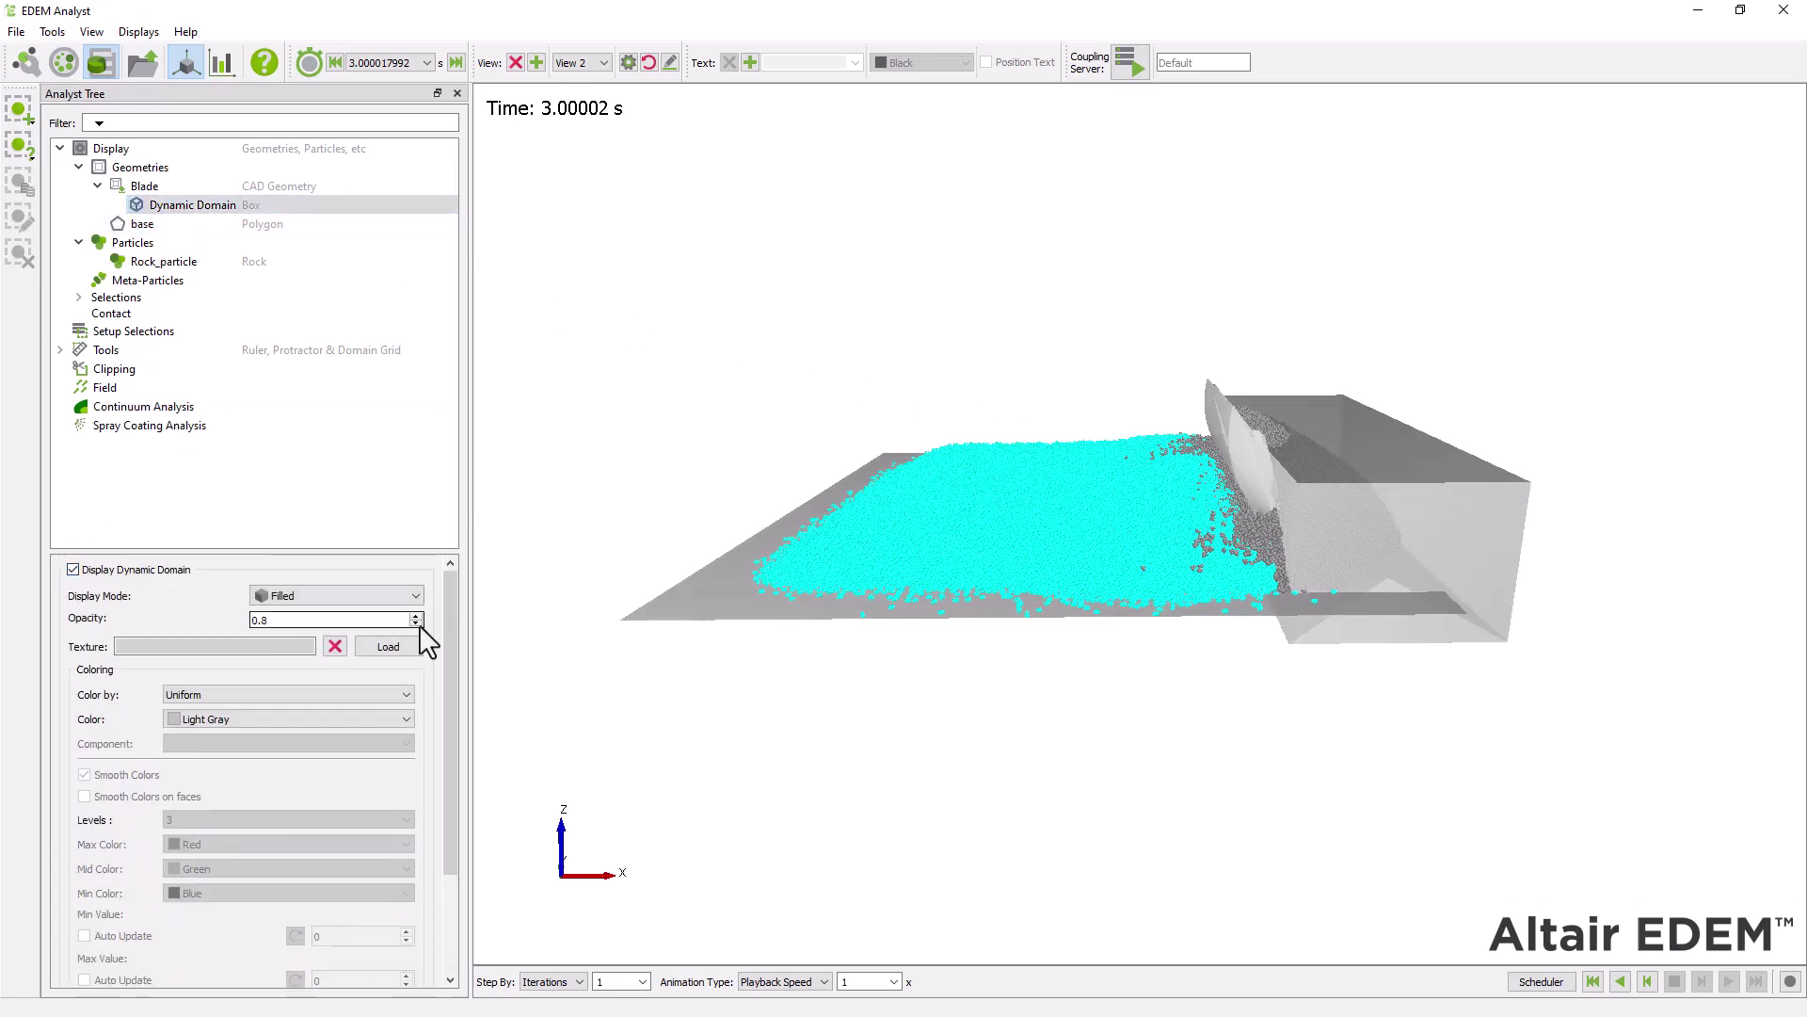
{"action": "left_click", "coordinate": [416, 624]}
{"action": "left_click", "coordinate": [416, 624]}
{"action": "left_click", "coordinate": [416, 624]}
{"action": "left_click", "coordinate": [416, 624]}
{"action": "left_click", "coordinate": [416, 625]}
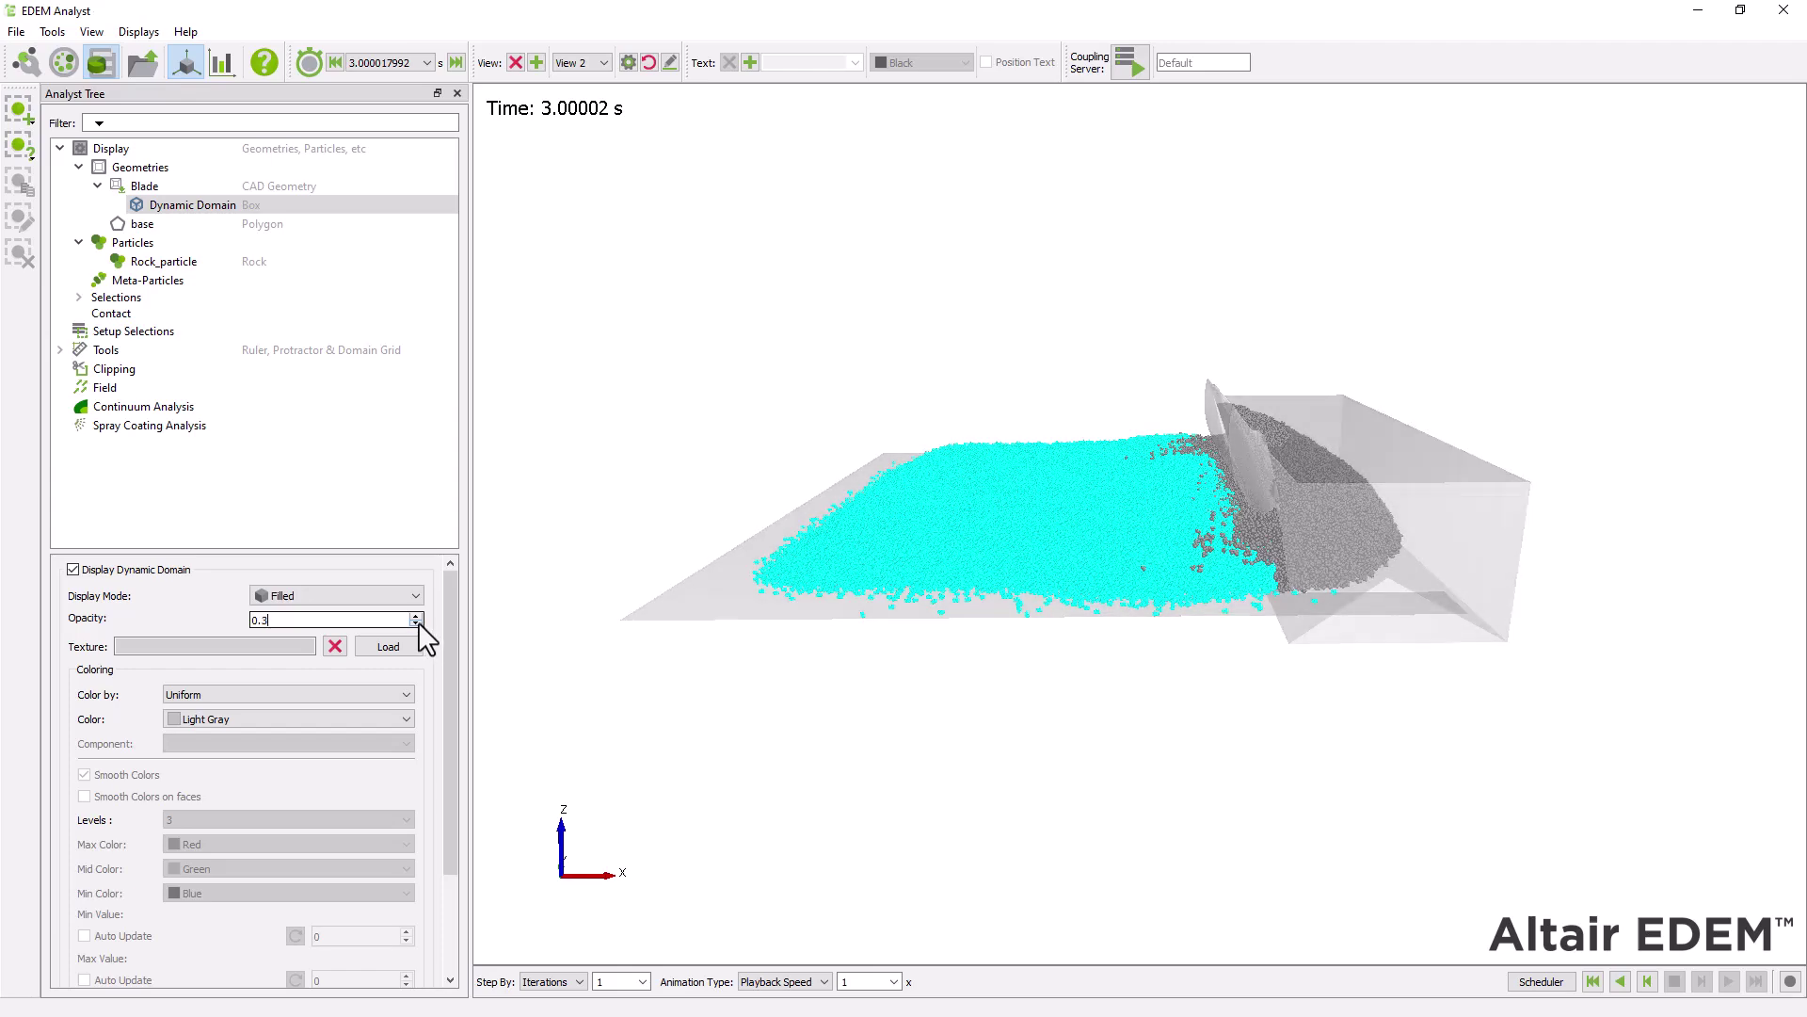
{"action": "left_click_drag", "start_coordinate": [456, 618], "coordinate": [468, 763]}
Rewind the results and step forward to about 2.7 s to examine how the Dynamic Domain box moves with the blade
{"action": "left_click_drag", "start_coordinate": [1302, 799], "coordinate": [589, 816]}
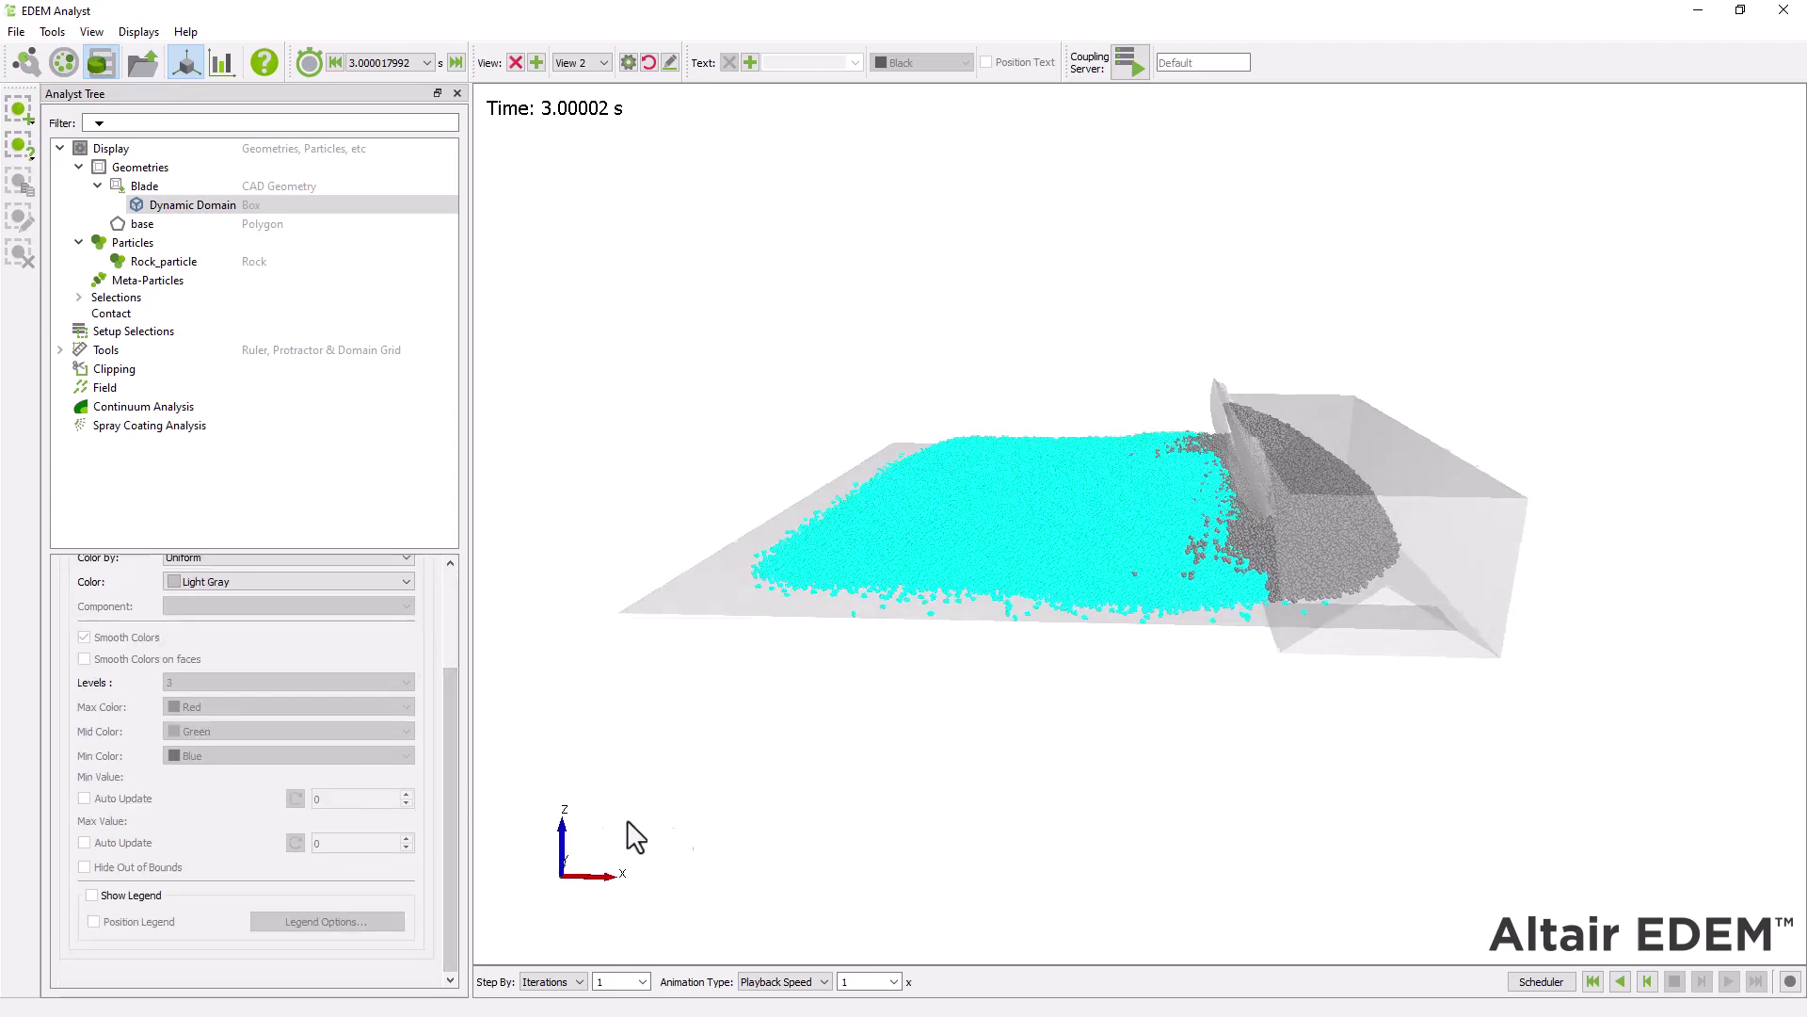
{"action": "left_click", "coordinate": [1595, 982]}
{"action": "left_click", "coordinate": [1702, 982]}
{"action": "left_click", "coordinate": [1702, 982]}
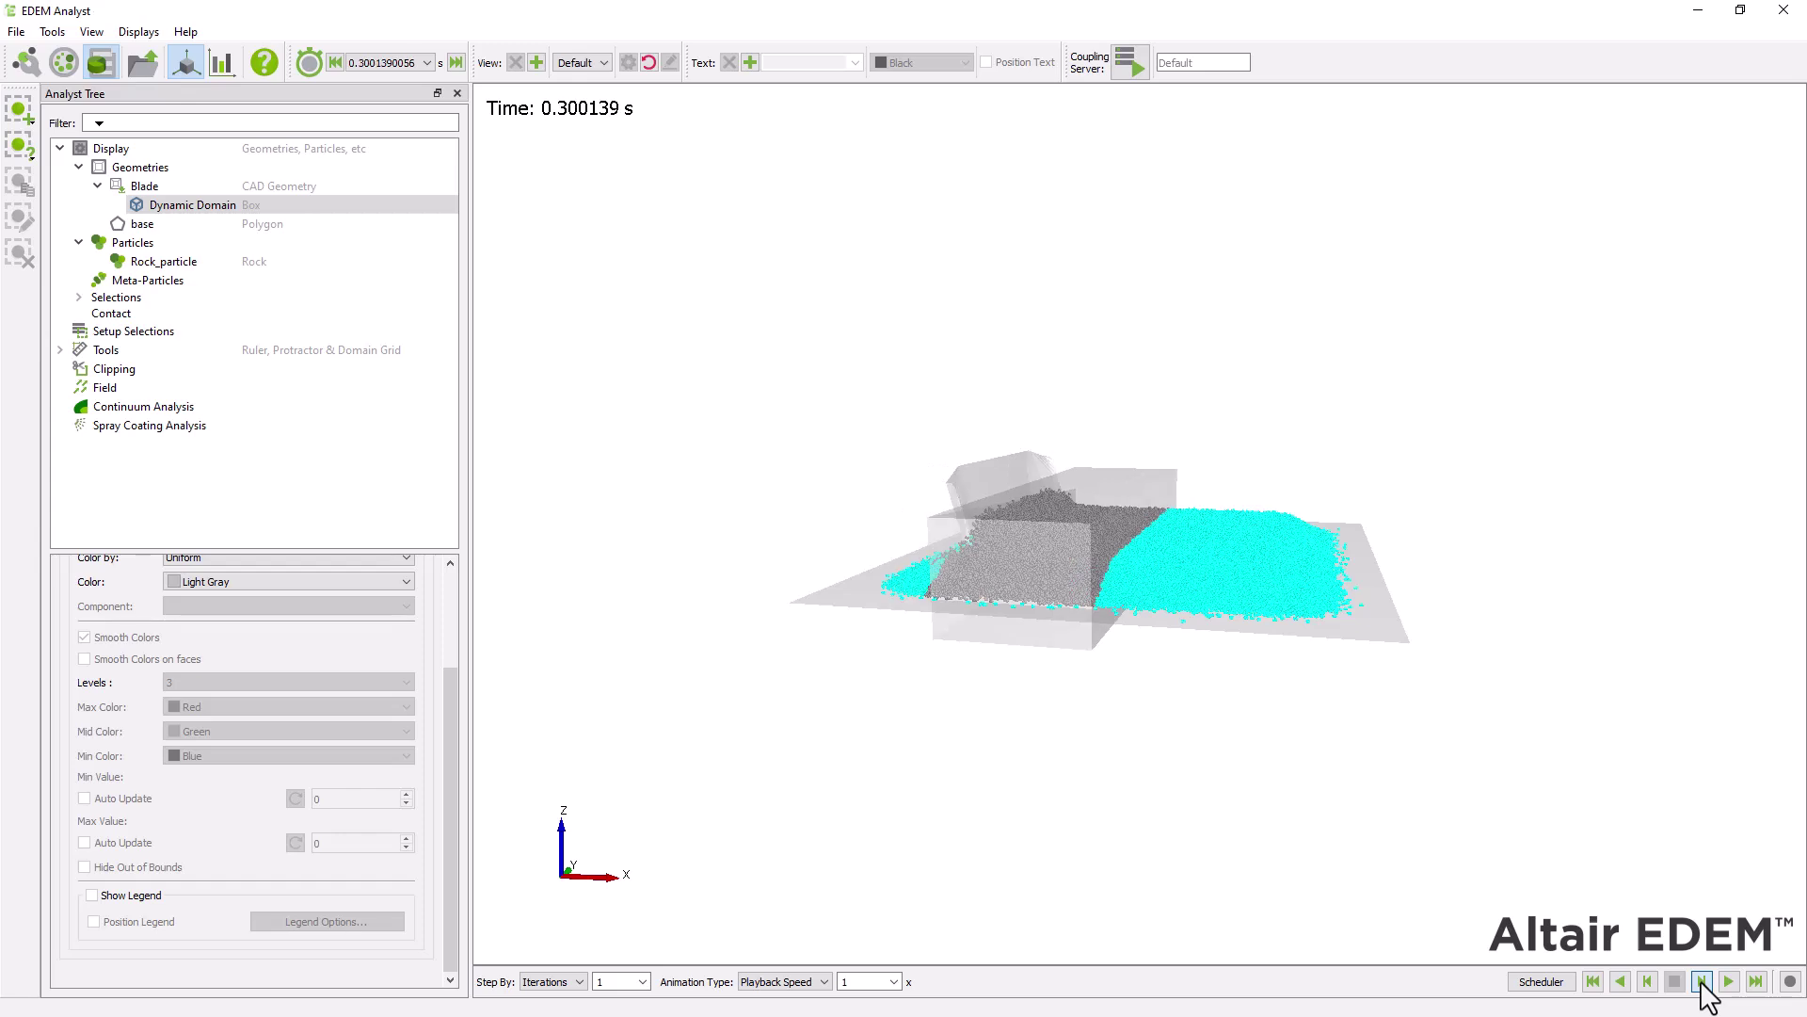
{"action": "left_click", "coordinate": [1702, 983]}
{"action": "left_click", "coordinate": [1702, 983]}
{"action": "left_click", "coordinate": [1702, 983]}
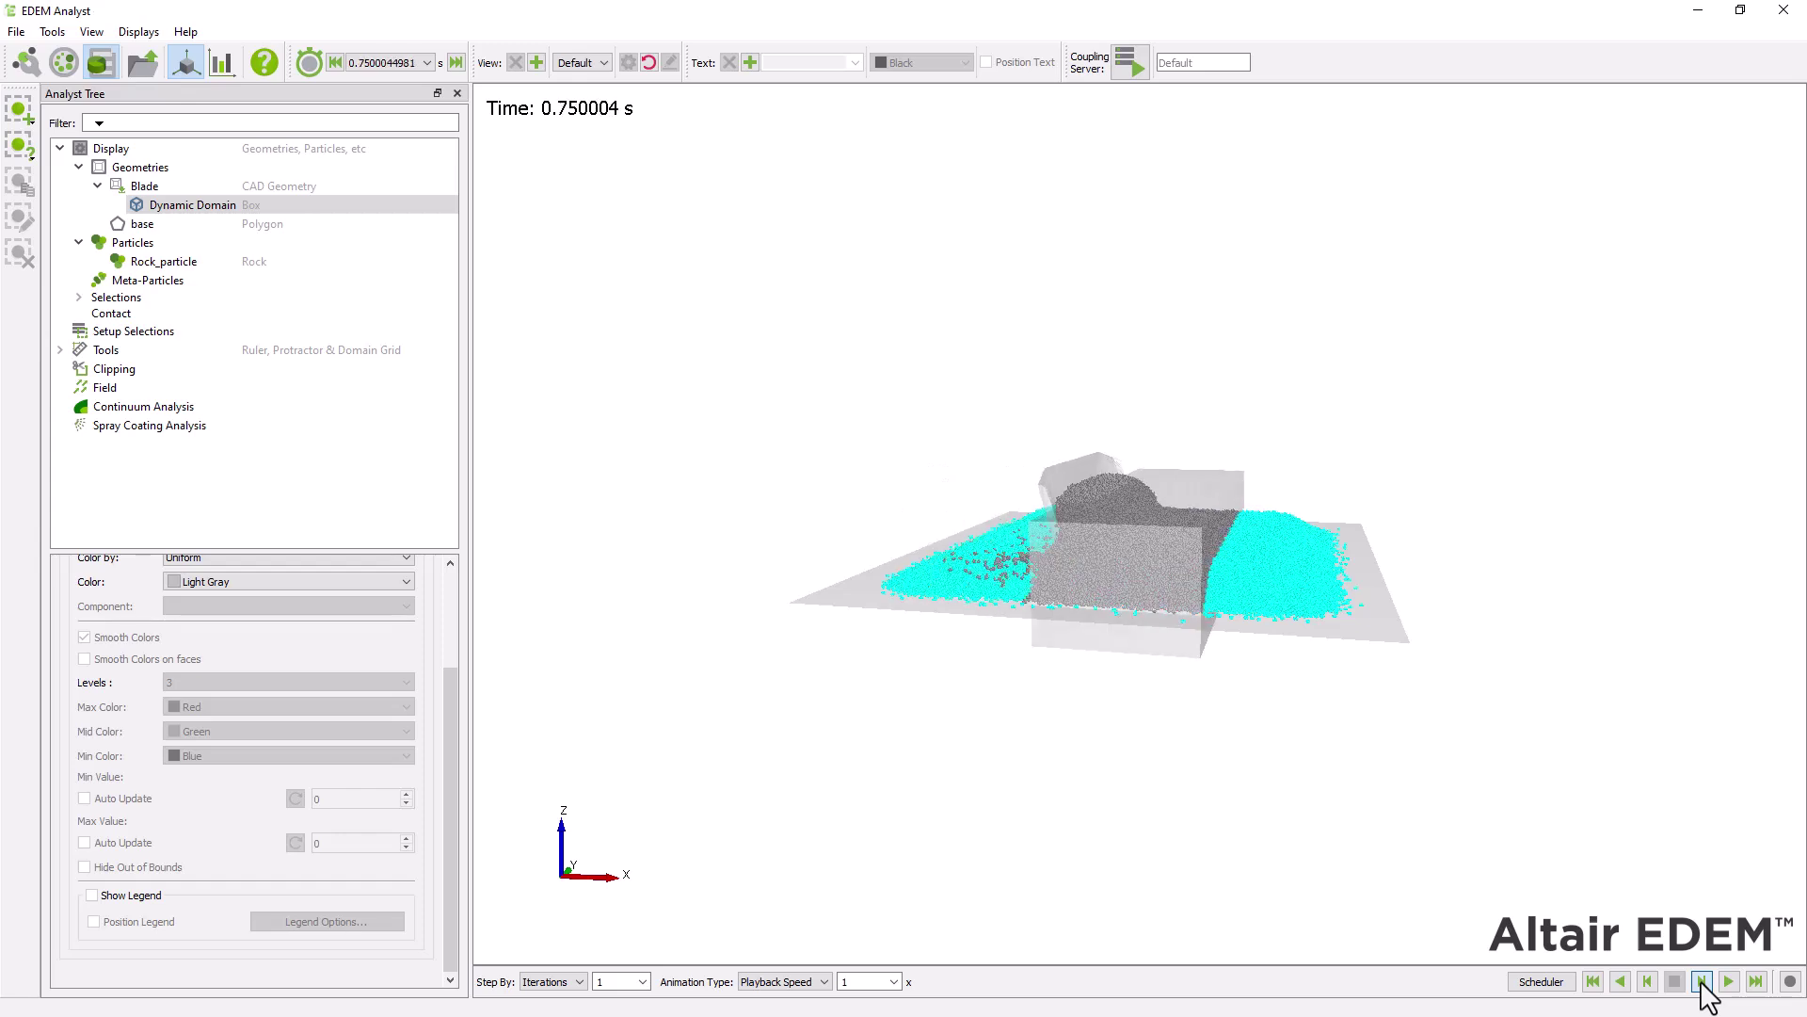
{"action": "left_click", "coordinate": [1702, 983]}
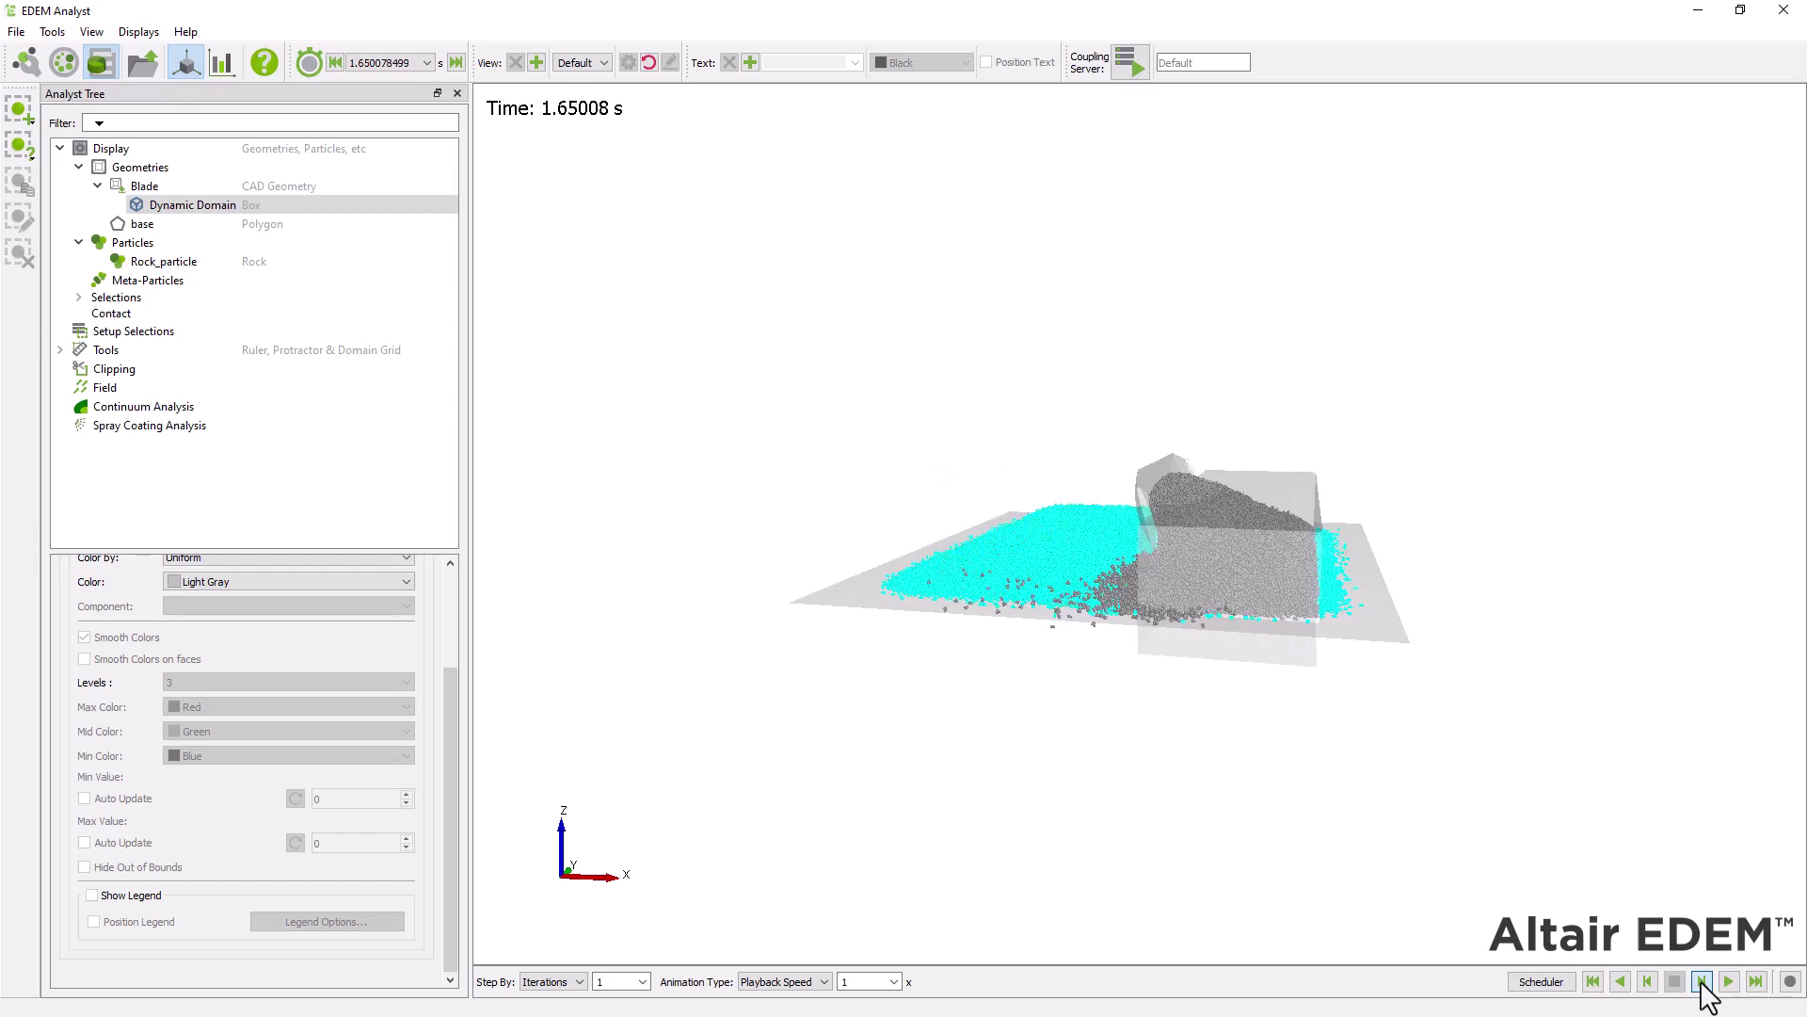
{"action": "left_click", "coordinate": [1702, 983]}
{"action": "left_click", "coordinate": [1702, 982]}
{"action": "left_click", "coordinate": [1703, 983]}
{"action": "left_click", "coordinate": [1702, 982]}
{"action": "left_click", "coordinate": [1702, 983]}
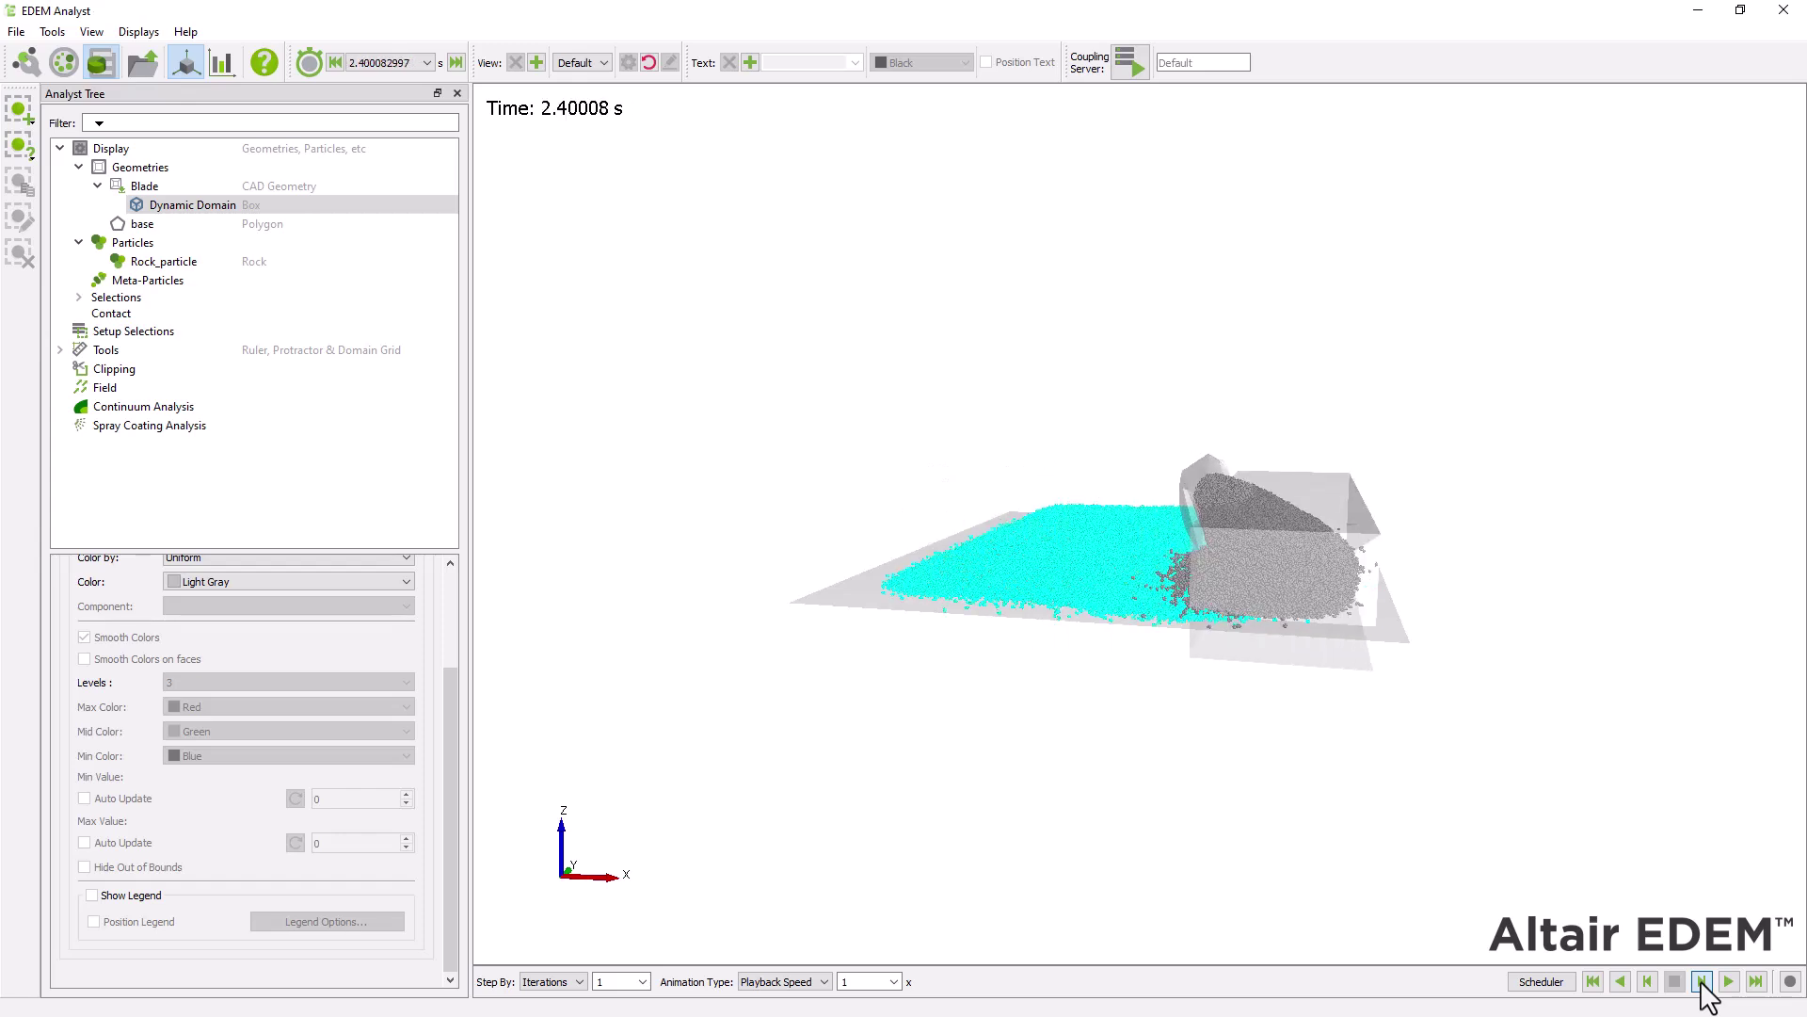
{"action": "left_click", "coordinate": [1702, 983]}
{"action": "left_click", "coordinate": [1702, 983]}
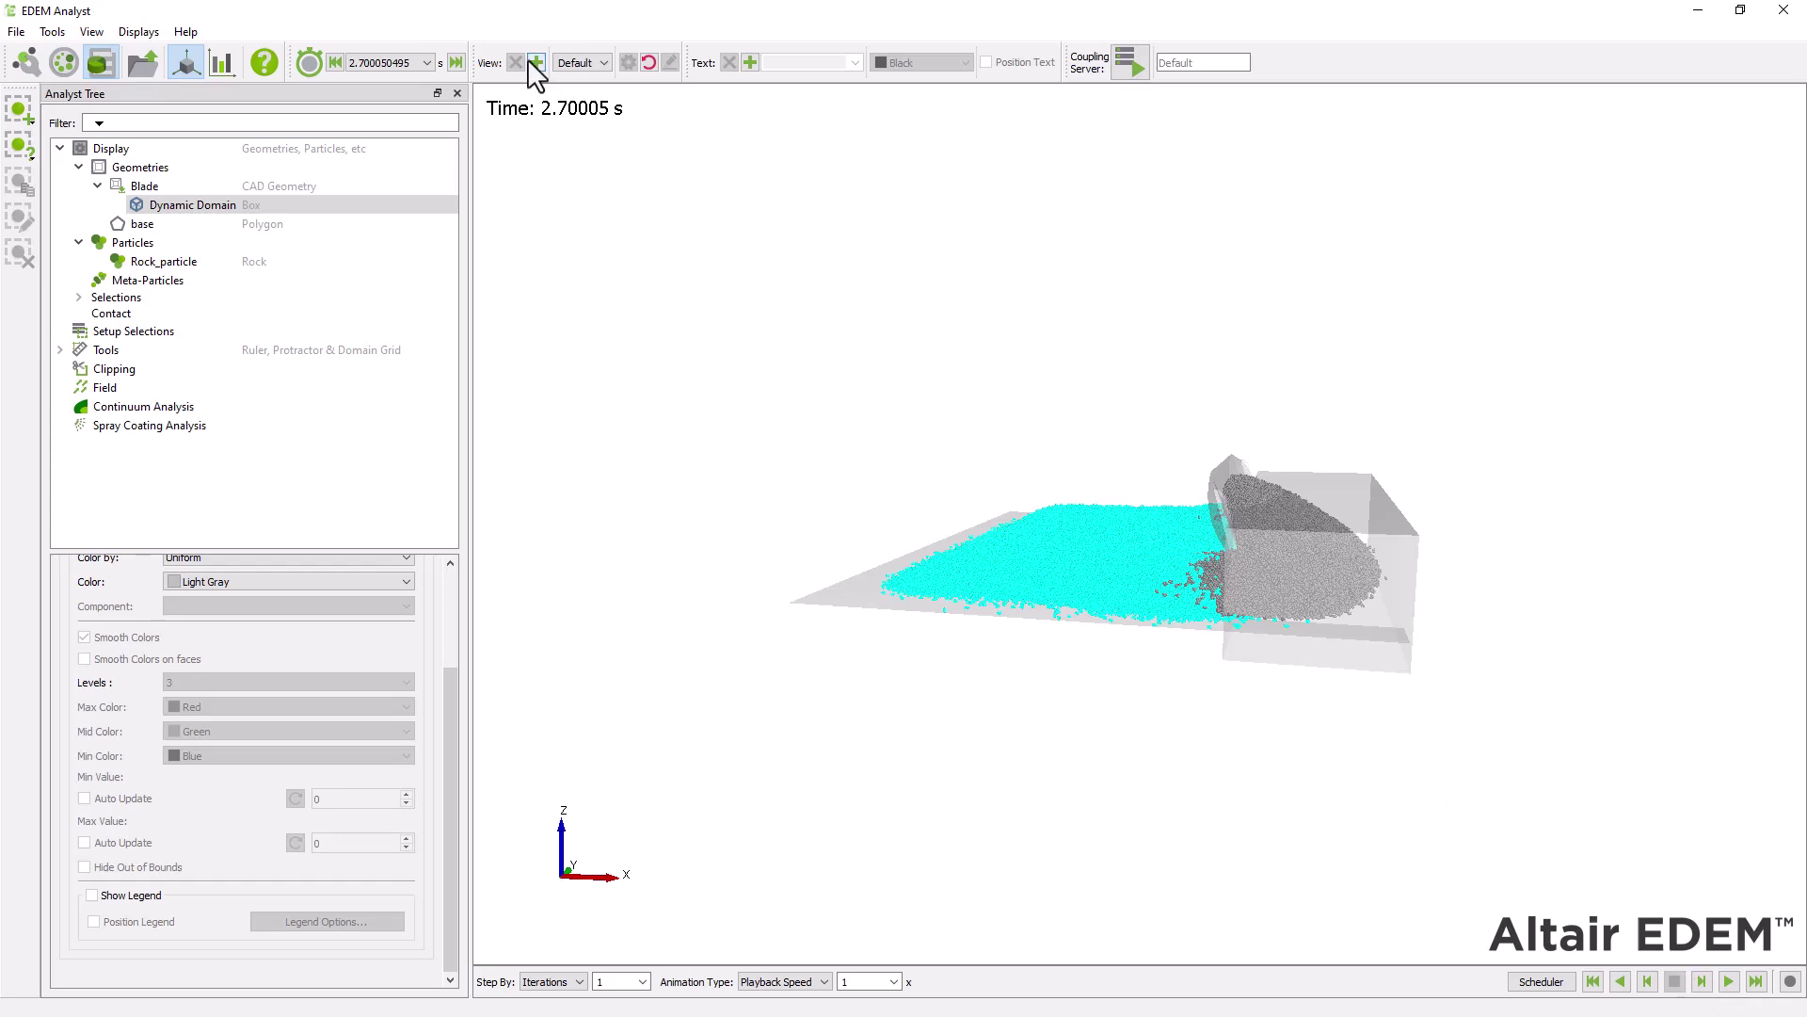
Switch to the saved View 1 and configure it to track the Blade geometry
{"action": "left_click", "coordinate": [576, 63]}
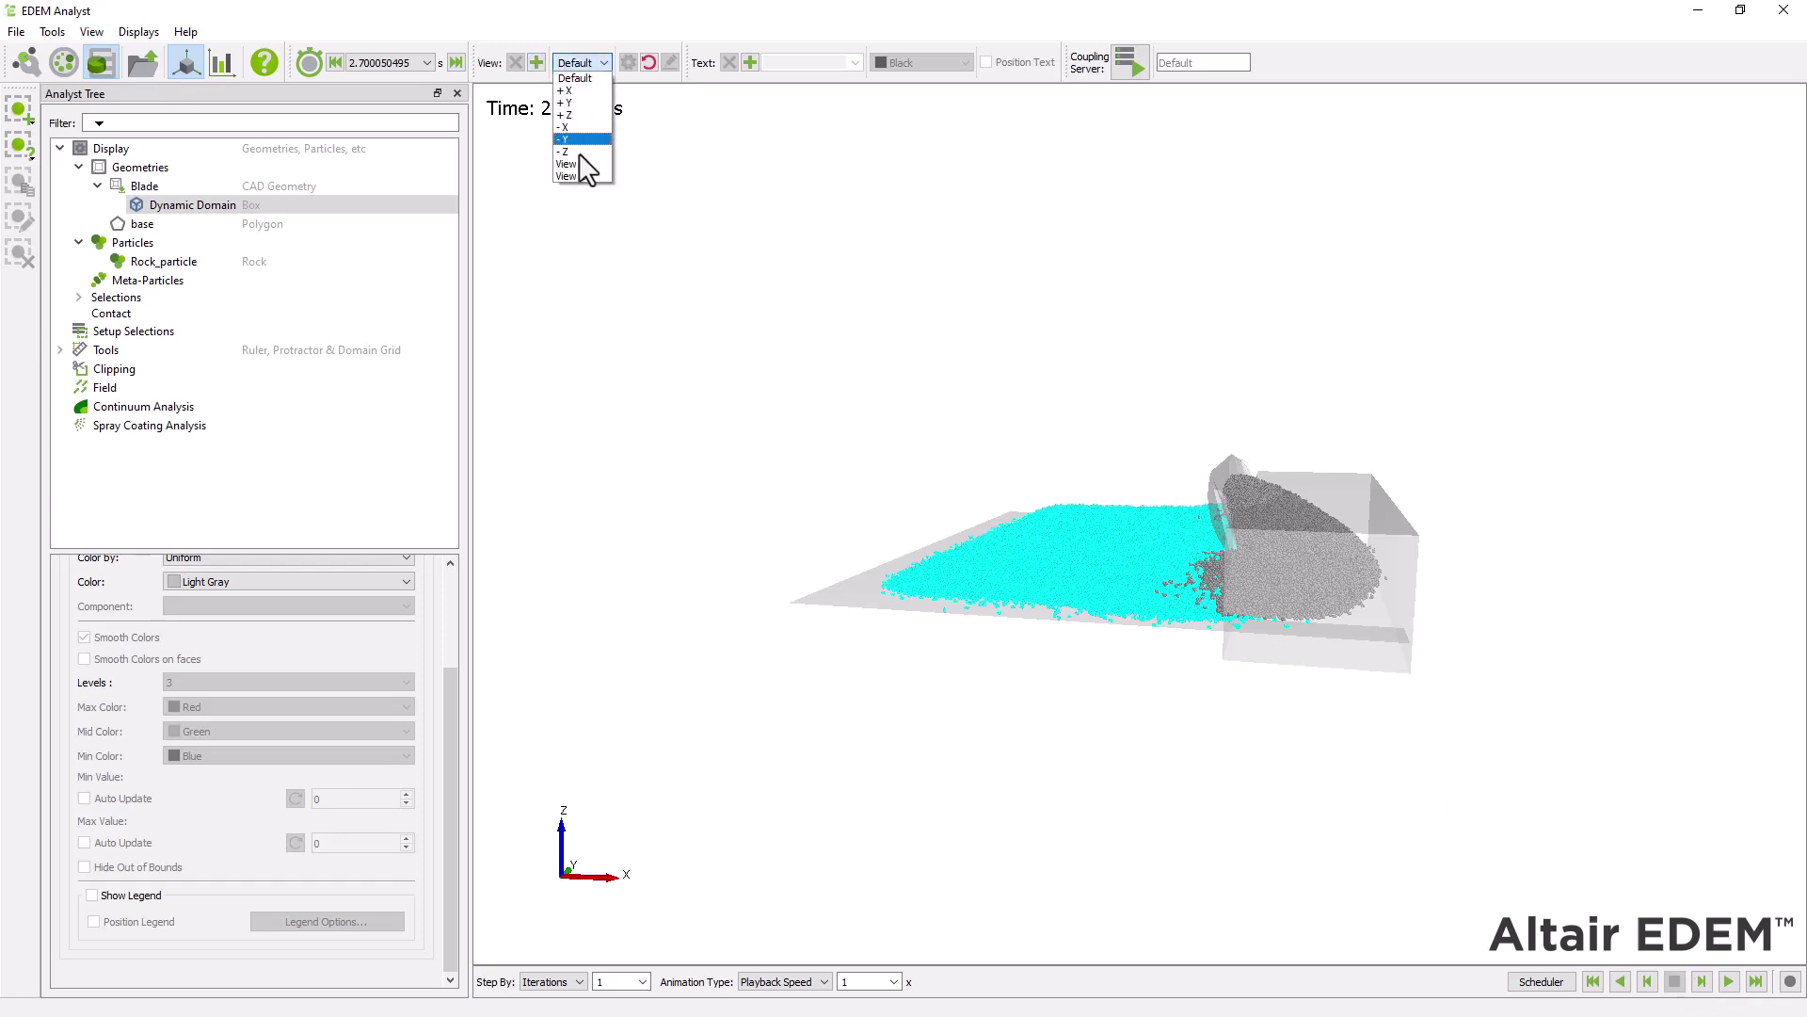
{"action": "left_click", "coordinate": [582, 164]}
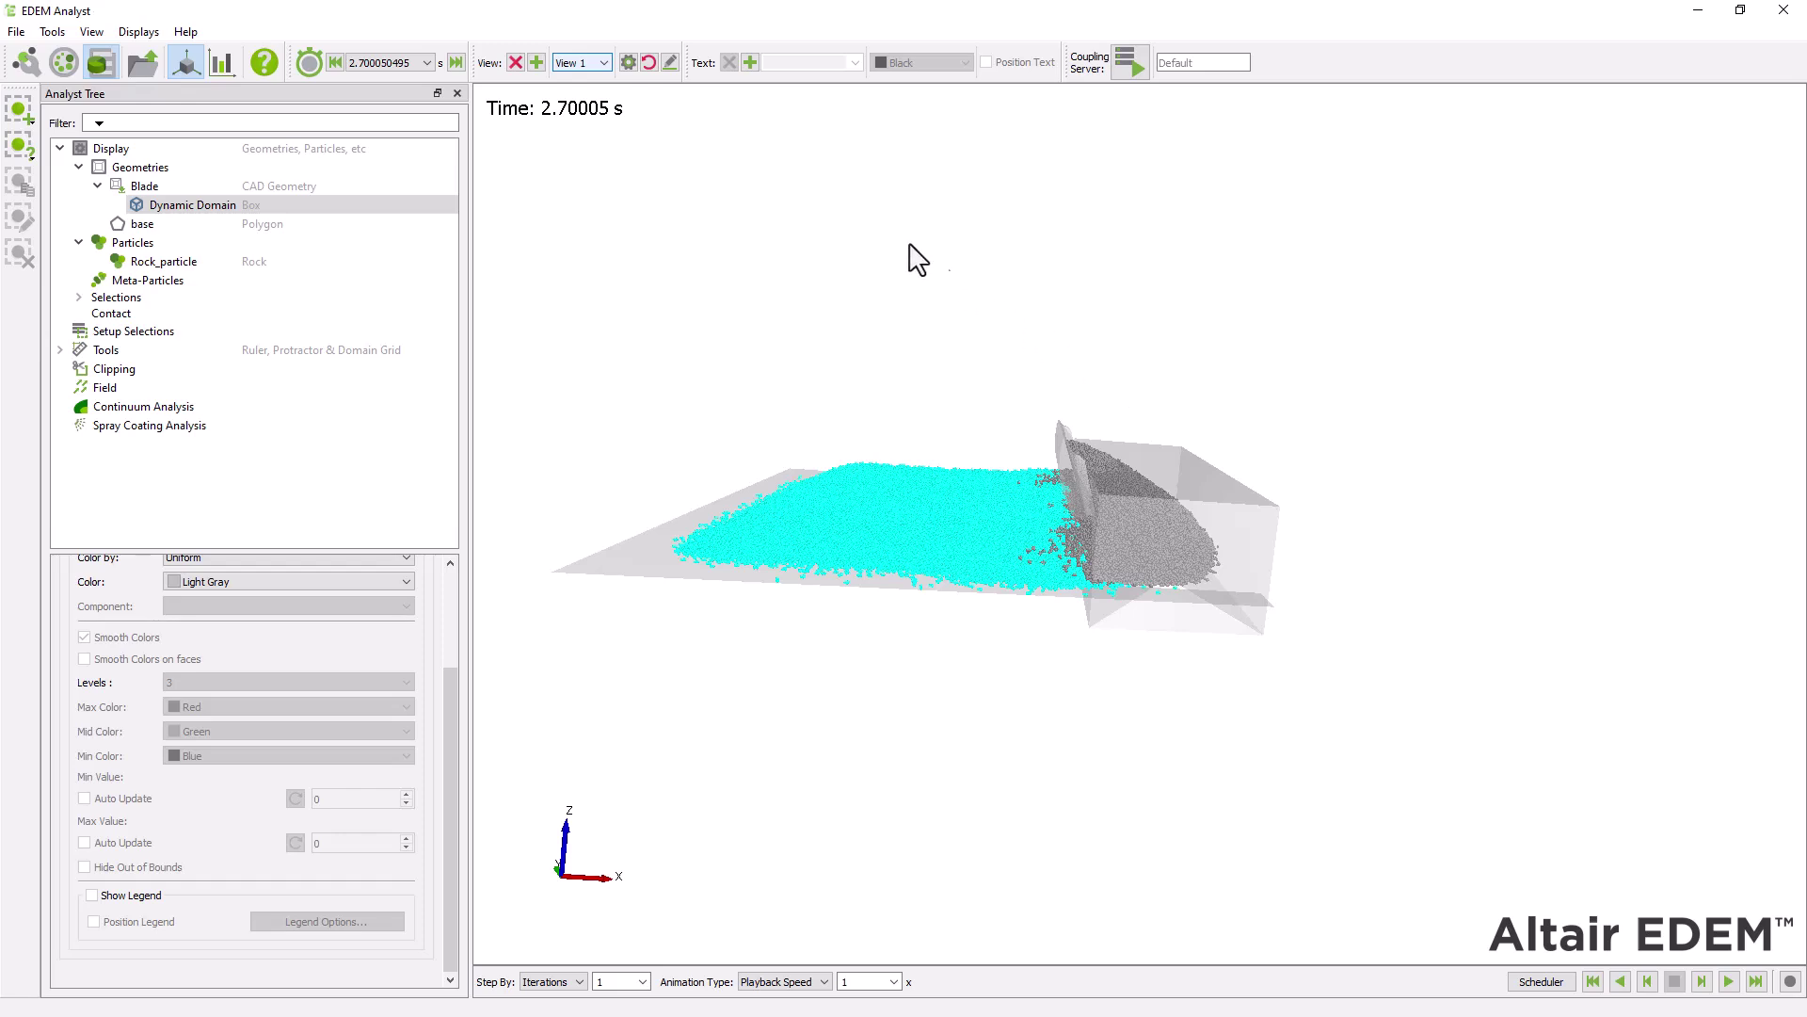
{"action": "left_click", "coordinate": [629, 63]}
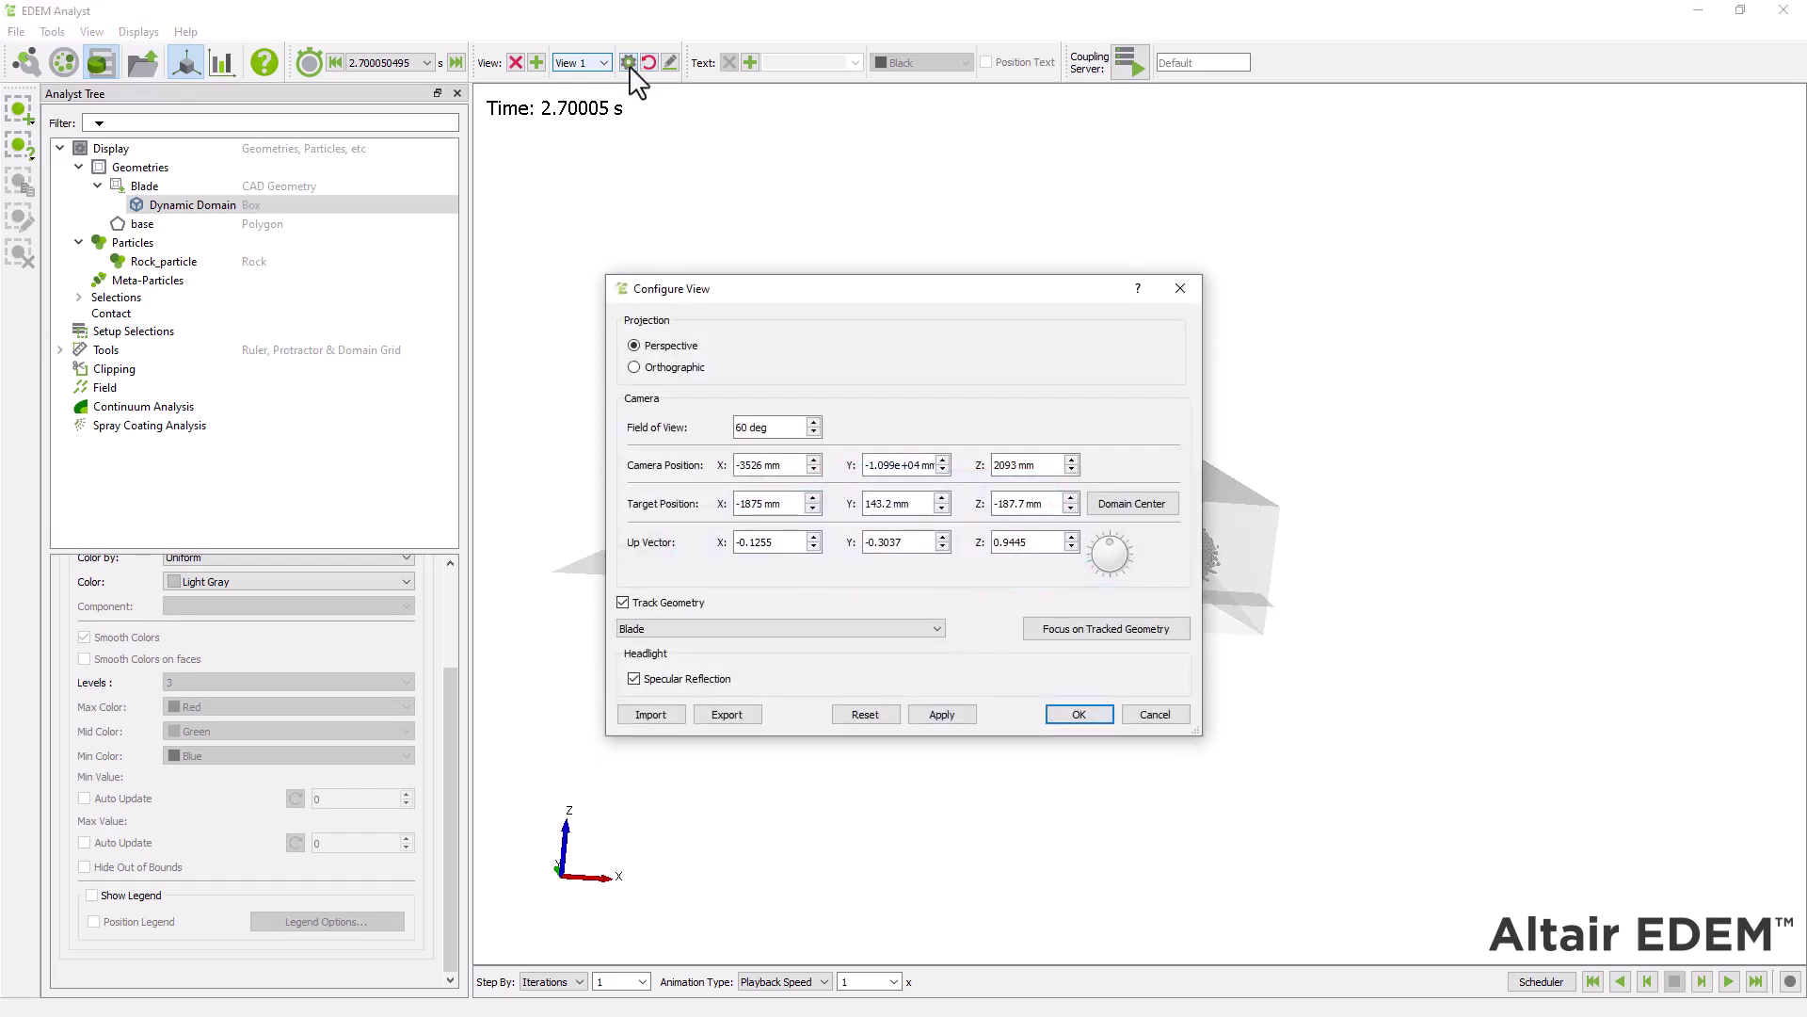
{"action": "left_click", "coordinate": [621, 602]}
{"action": "left_click", "coordinate": [622, 603]}
{"action": "left_click", "coordinate": [642, 627]}
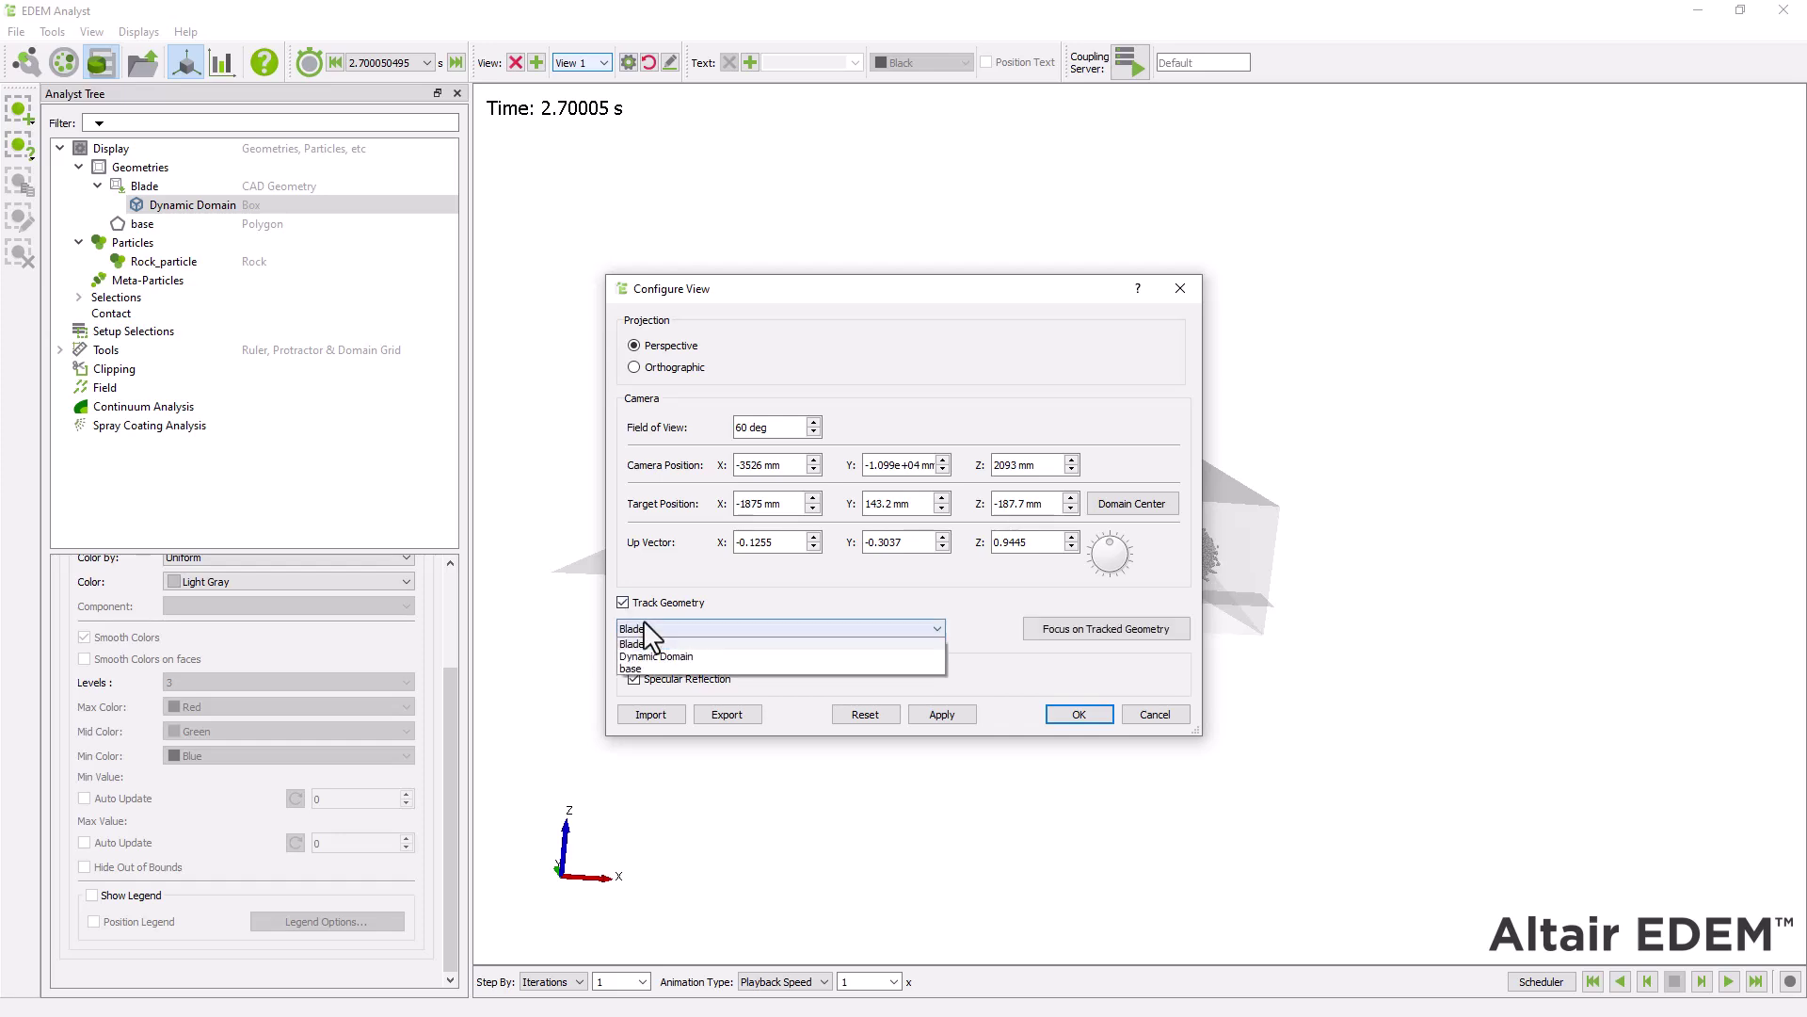
{"action": "left_click", "coordinate": [642, 623]}
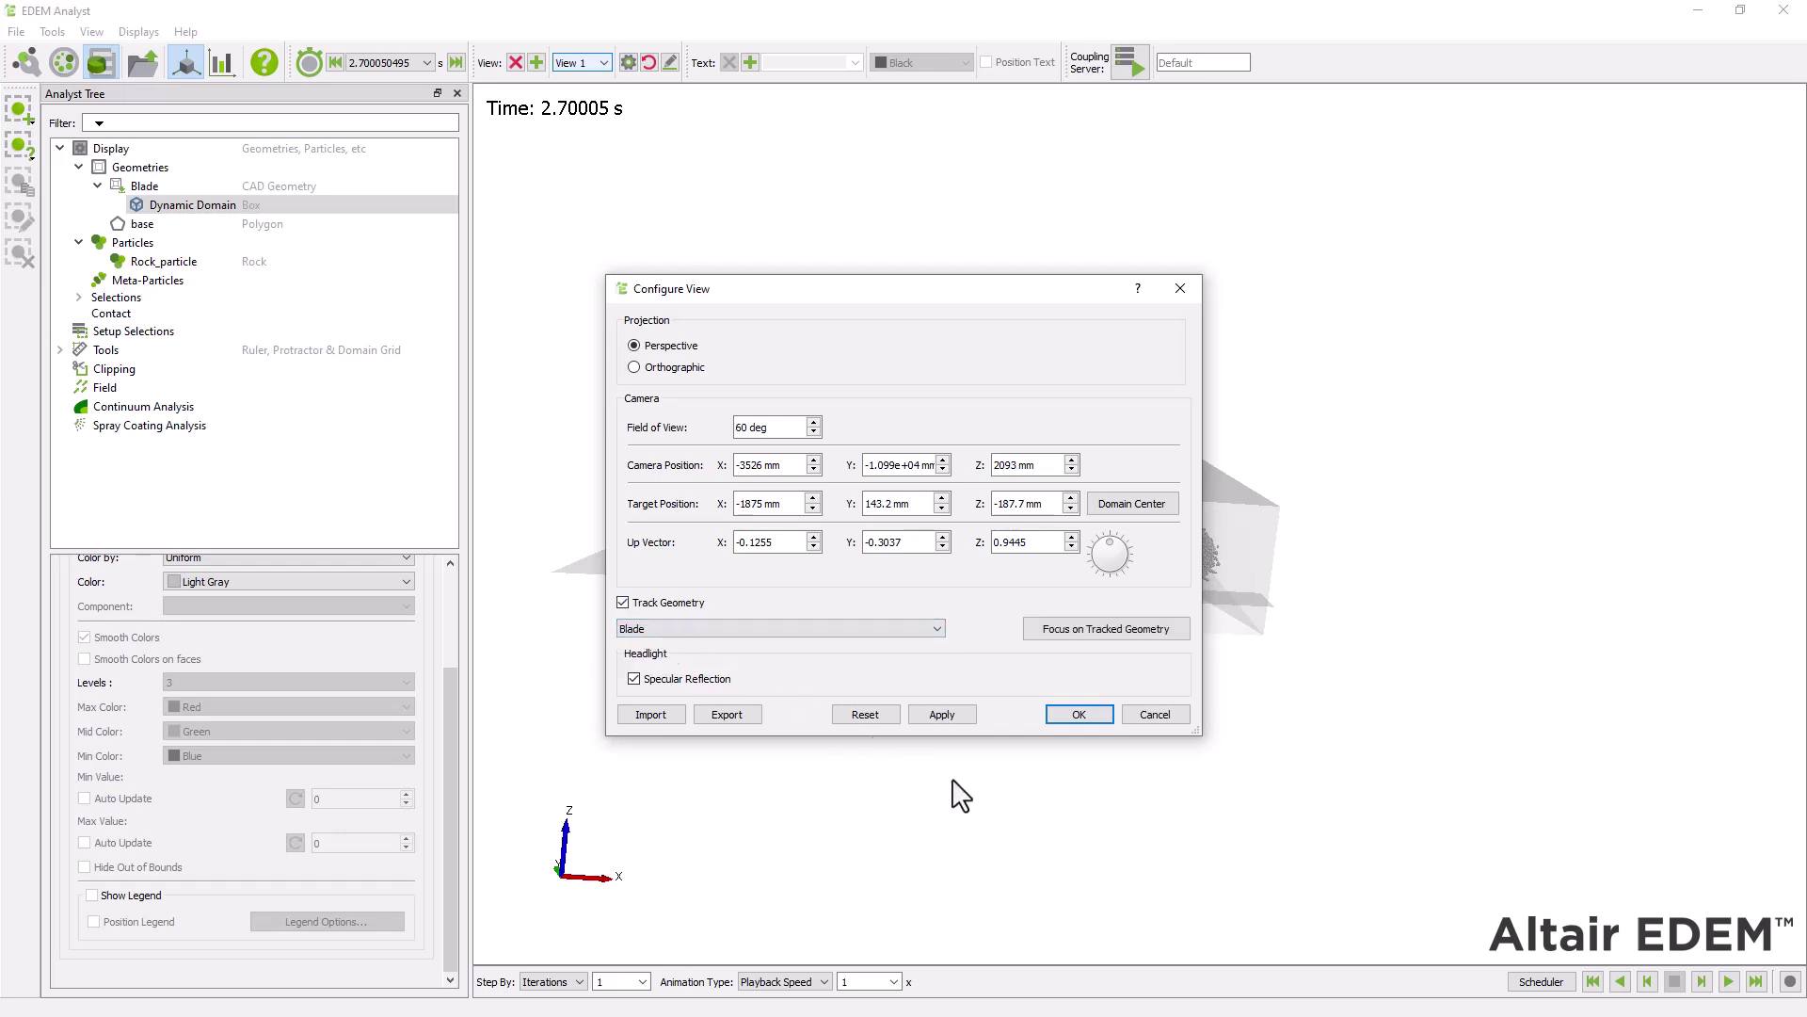
{"action": "key", "text": "Return"}
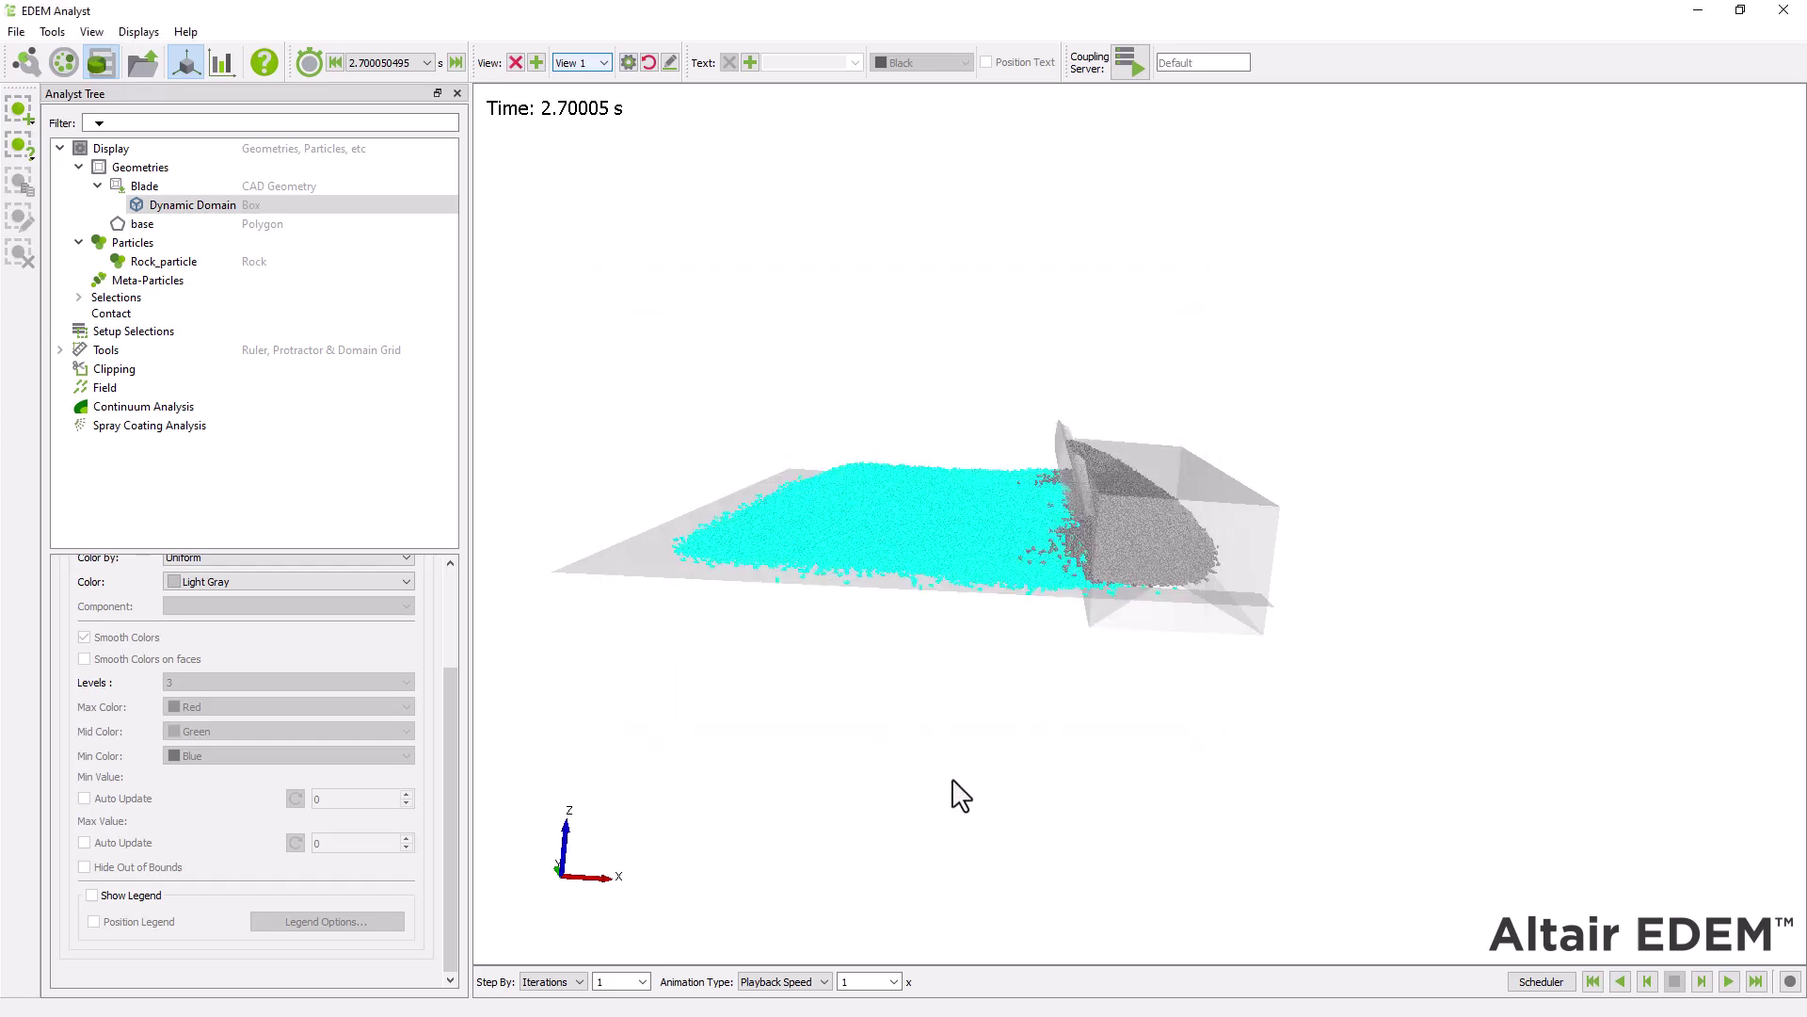
Rewind to 0 s and step forward through the results to examine the rock bed passing the blade in the tracked view
{"action": "left_click", "coordinate": [1592, 982]}
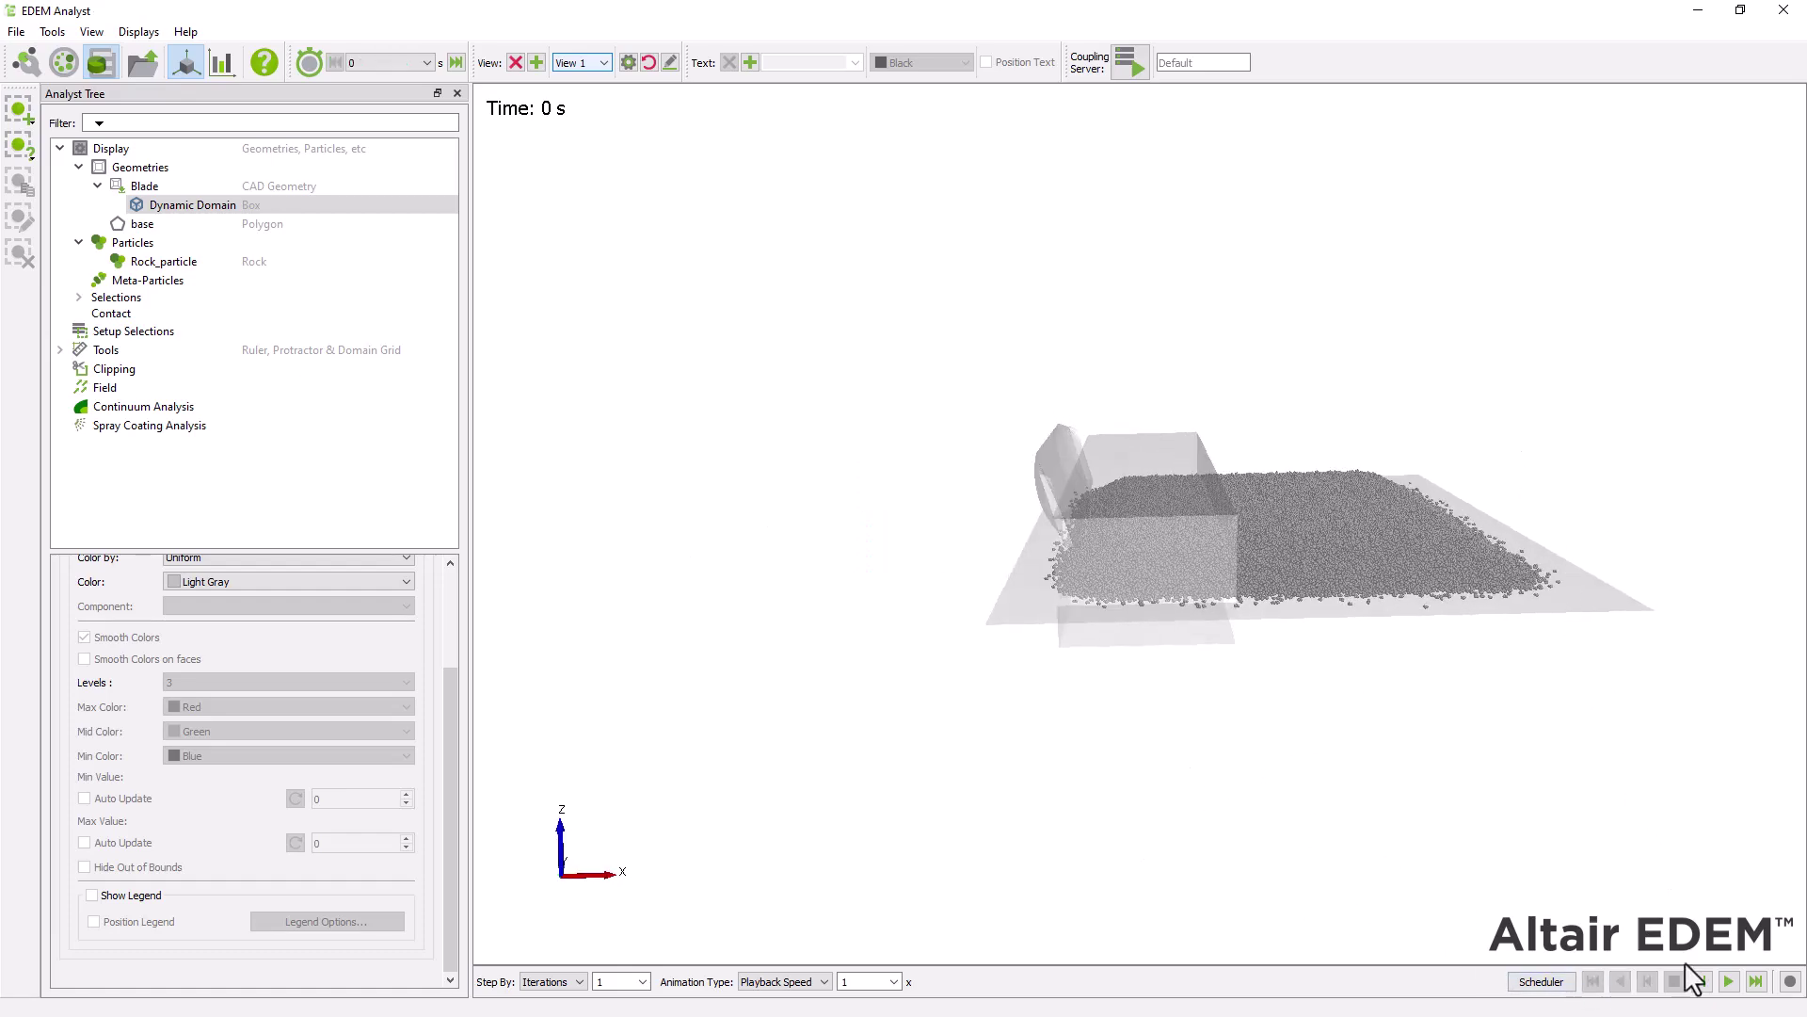
{"action": "left_click", "coordinate": [1702, 982]}
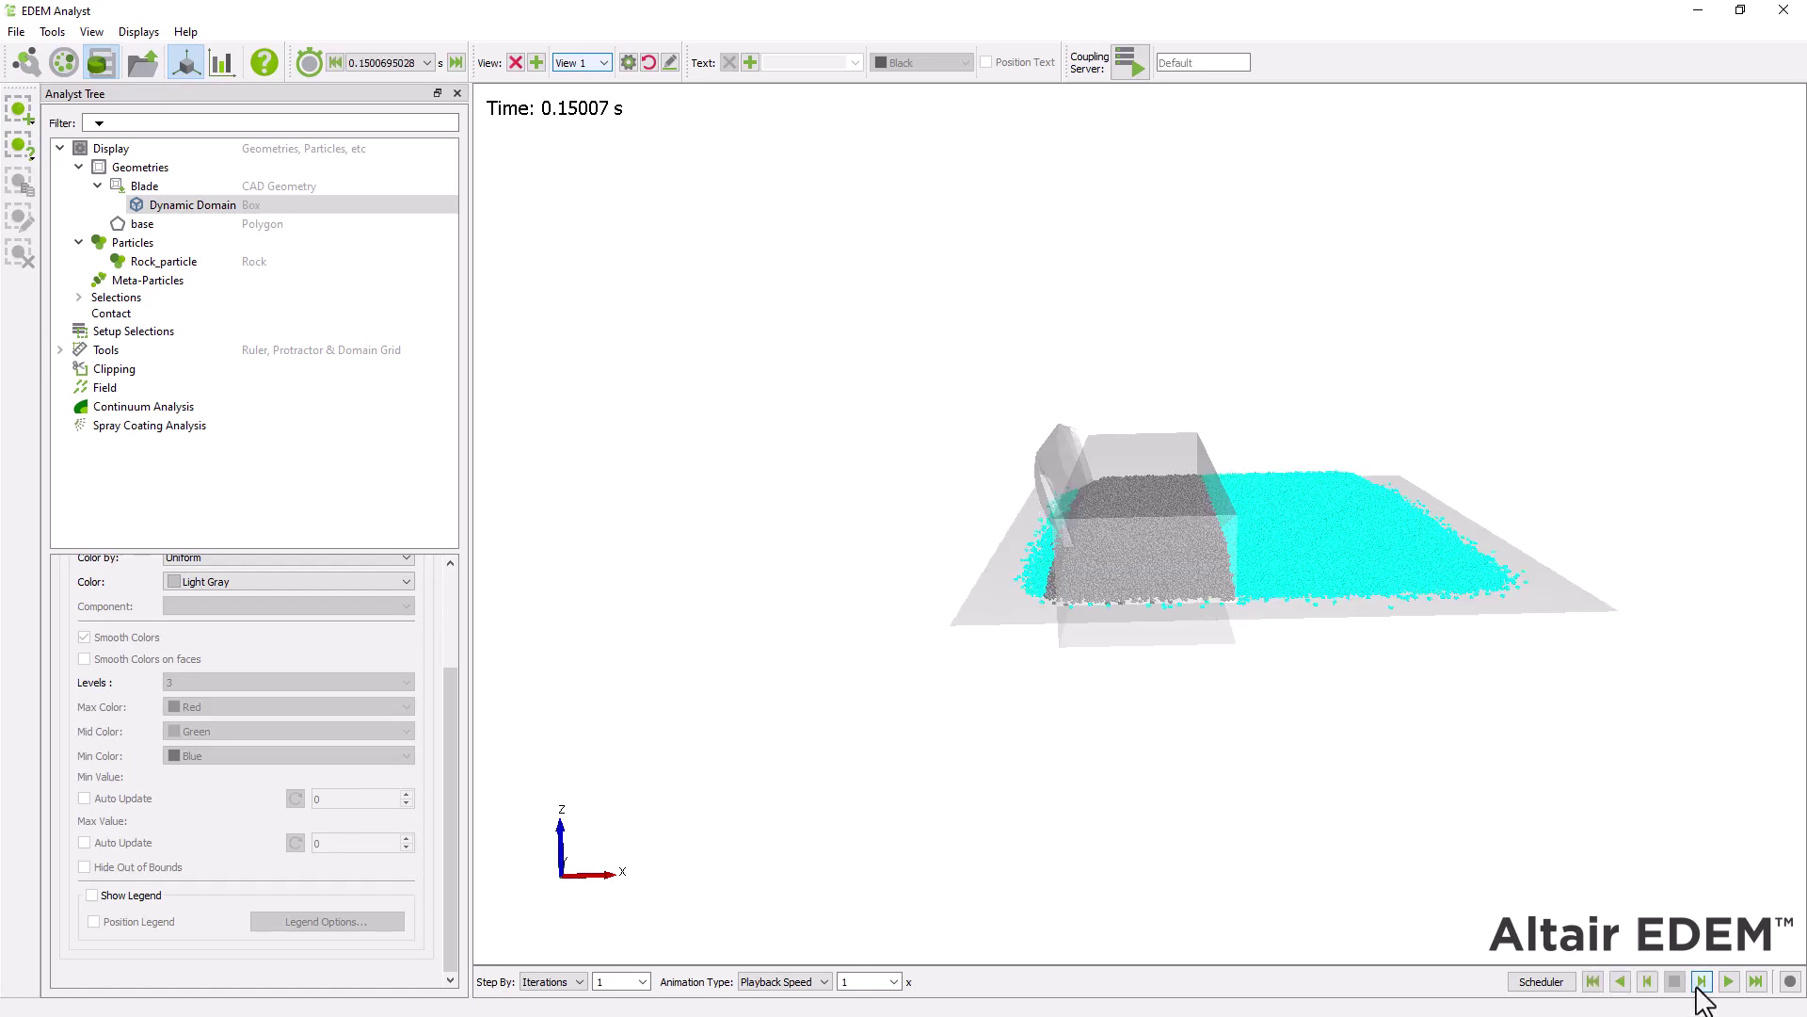
{"action": "left_click", "coordinate": [1702, 982]}
{"action": "left_click", "coordinate": [1702, 982]}
{"action": "left_click", "coordinate": [1702, 982]}
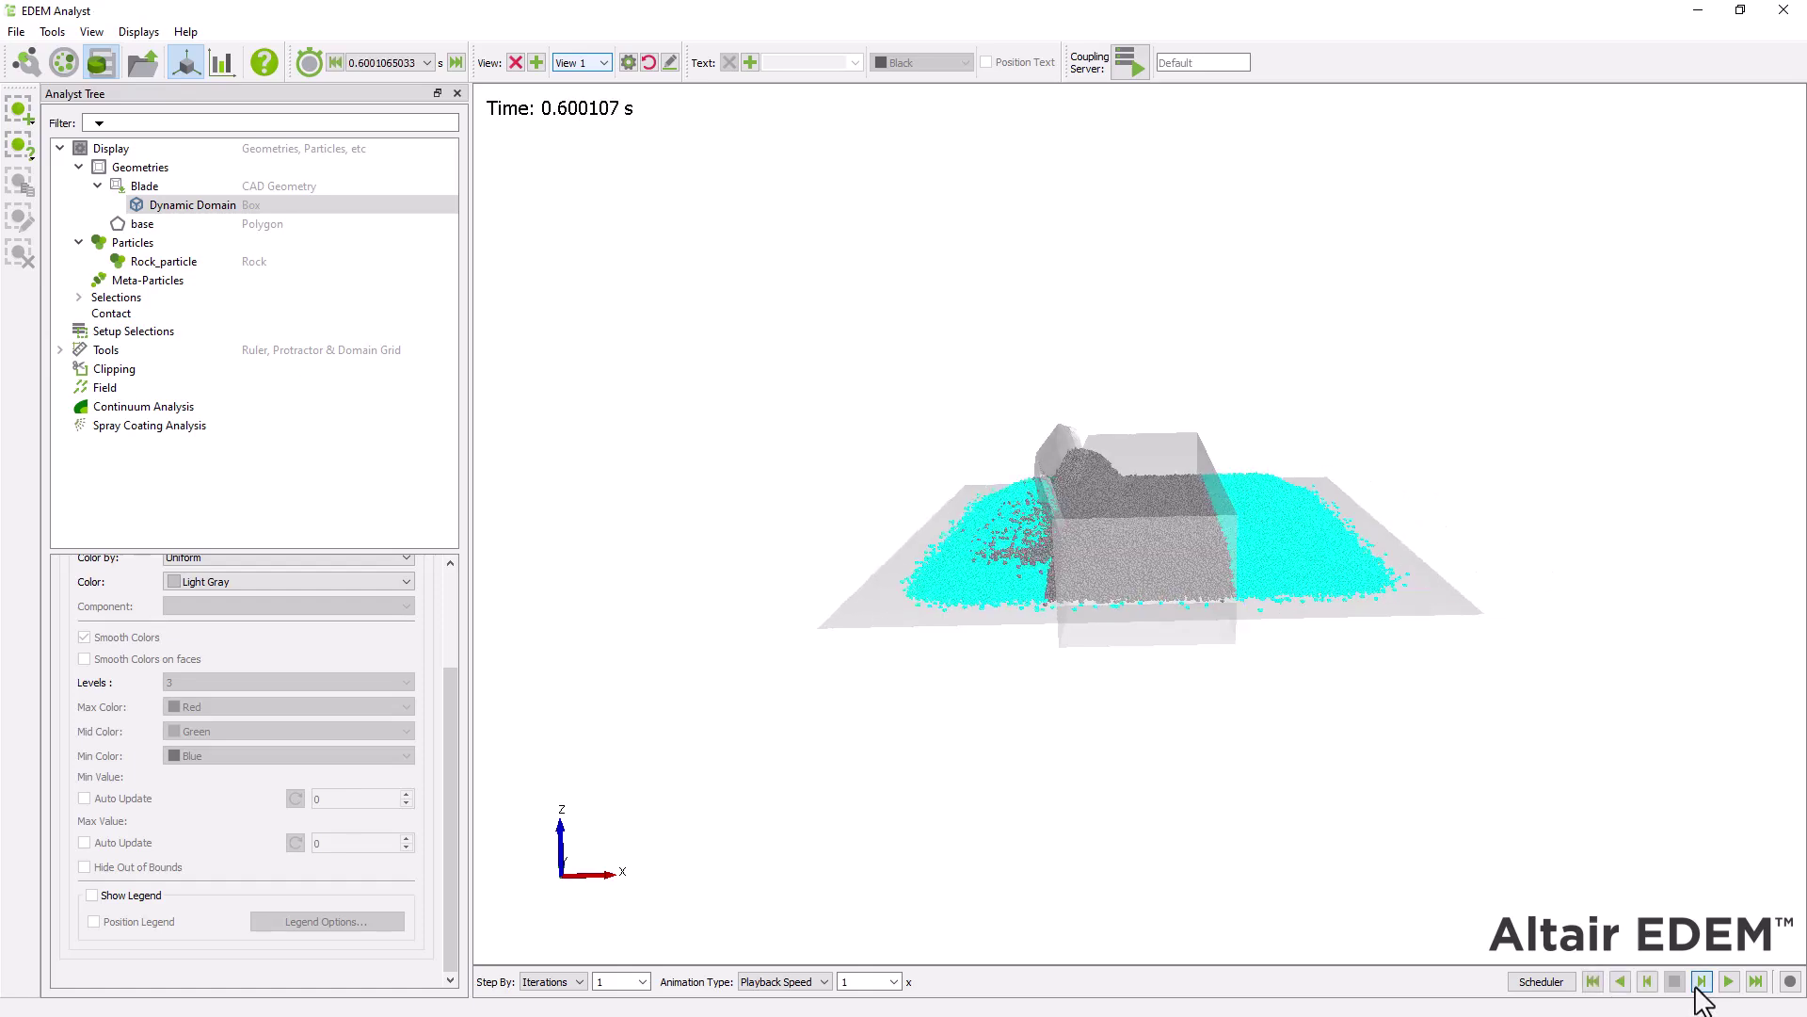
{"action": "left_click", "coordinate": [1702, 981]}
{"action": "left_click", "coordinate": [1702, 982]}
{"action": "left_click", "coordinate": [1702, 982]}
{"action": "left_click", "coordinate": [1702, 982]}
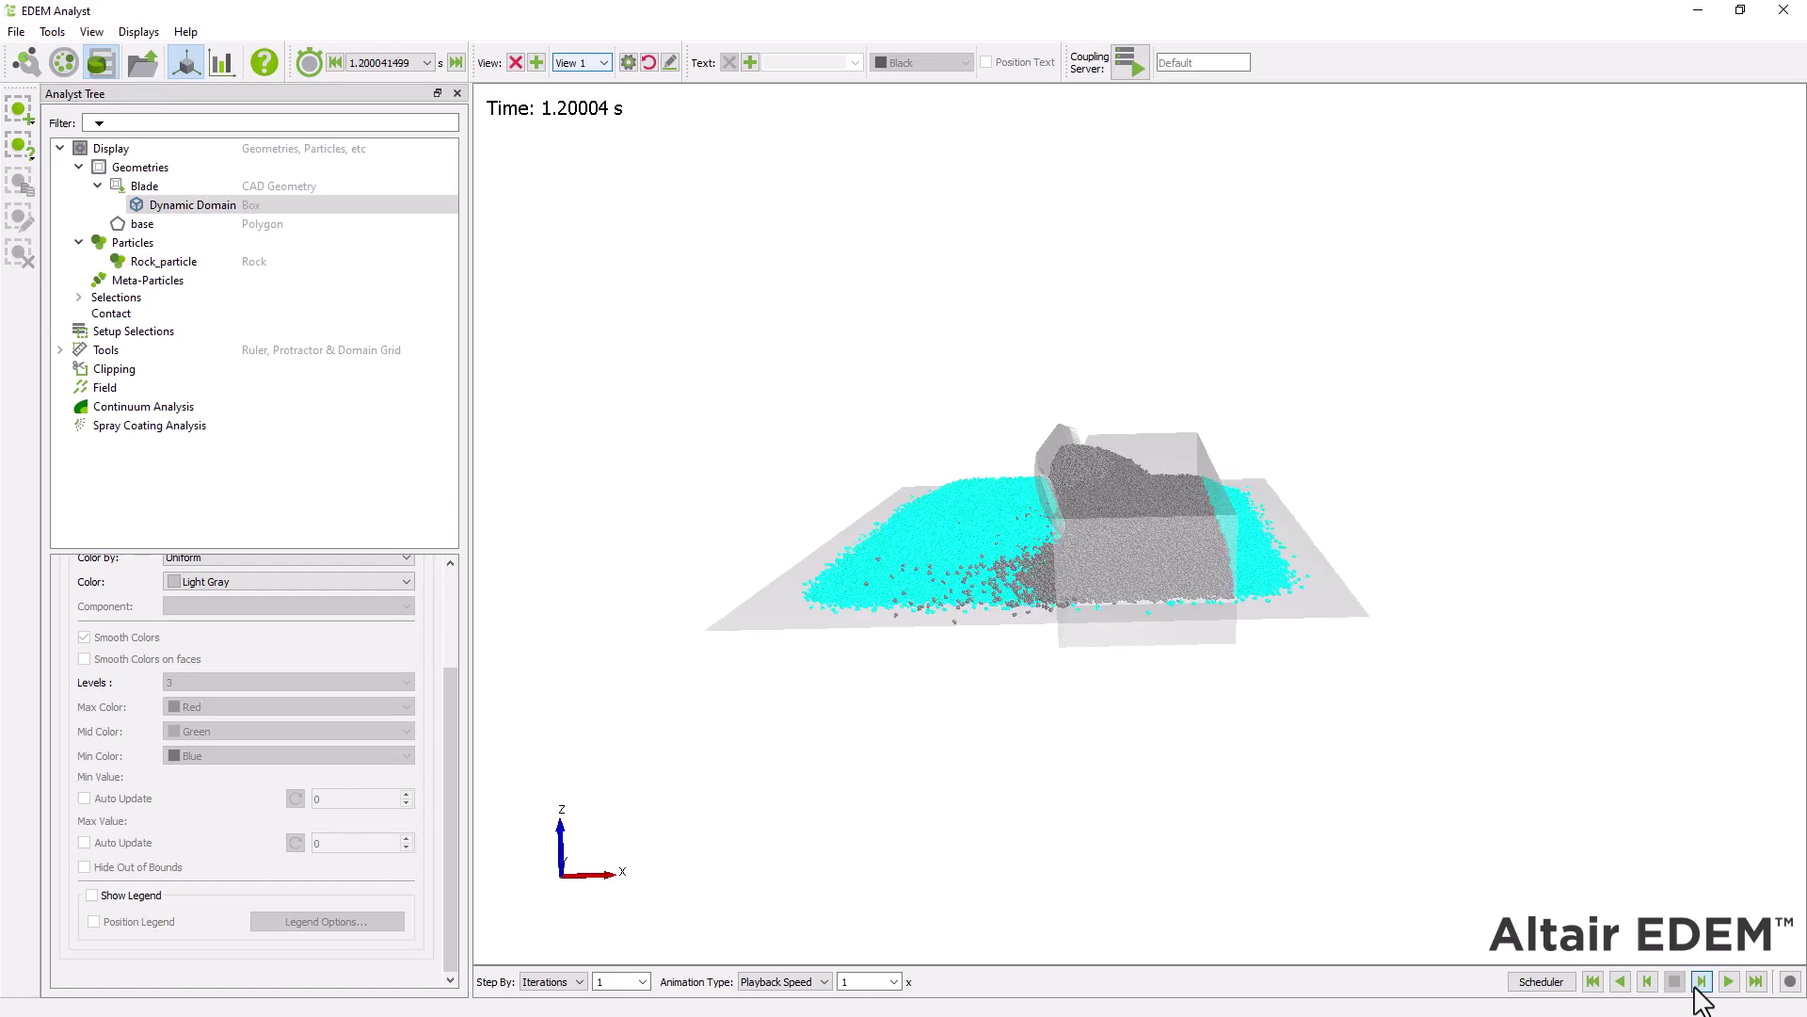
{"action": "left_click", "coordinate": [1702, 982]}
{"action": "left_click", "coordinate": [1702, 982]}
{"action": "left_click", "coordinate": [1702, 982]}
{"action": "left_click", "coordinate": [1702, 982]}
{"action": "left_click", "coordinate": [1702, 982]}
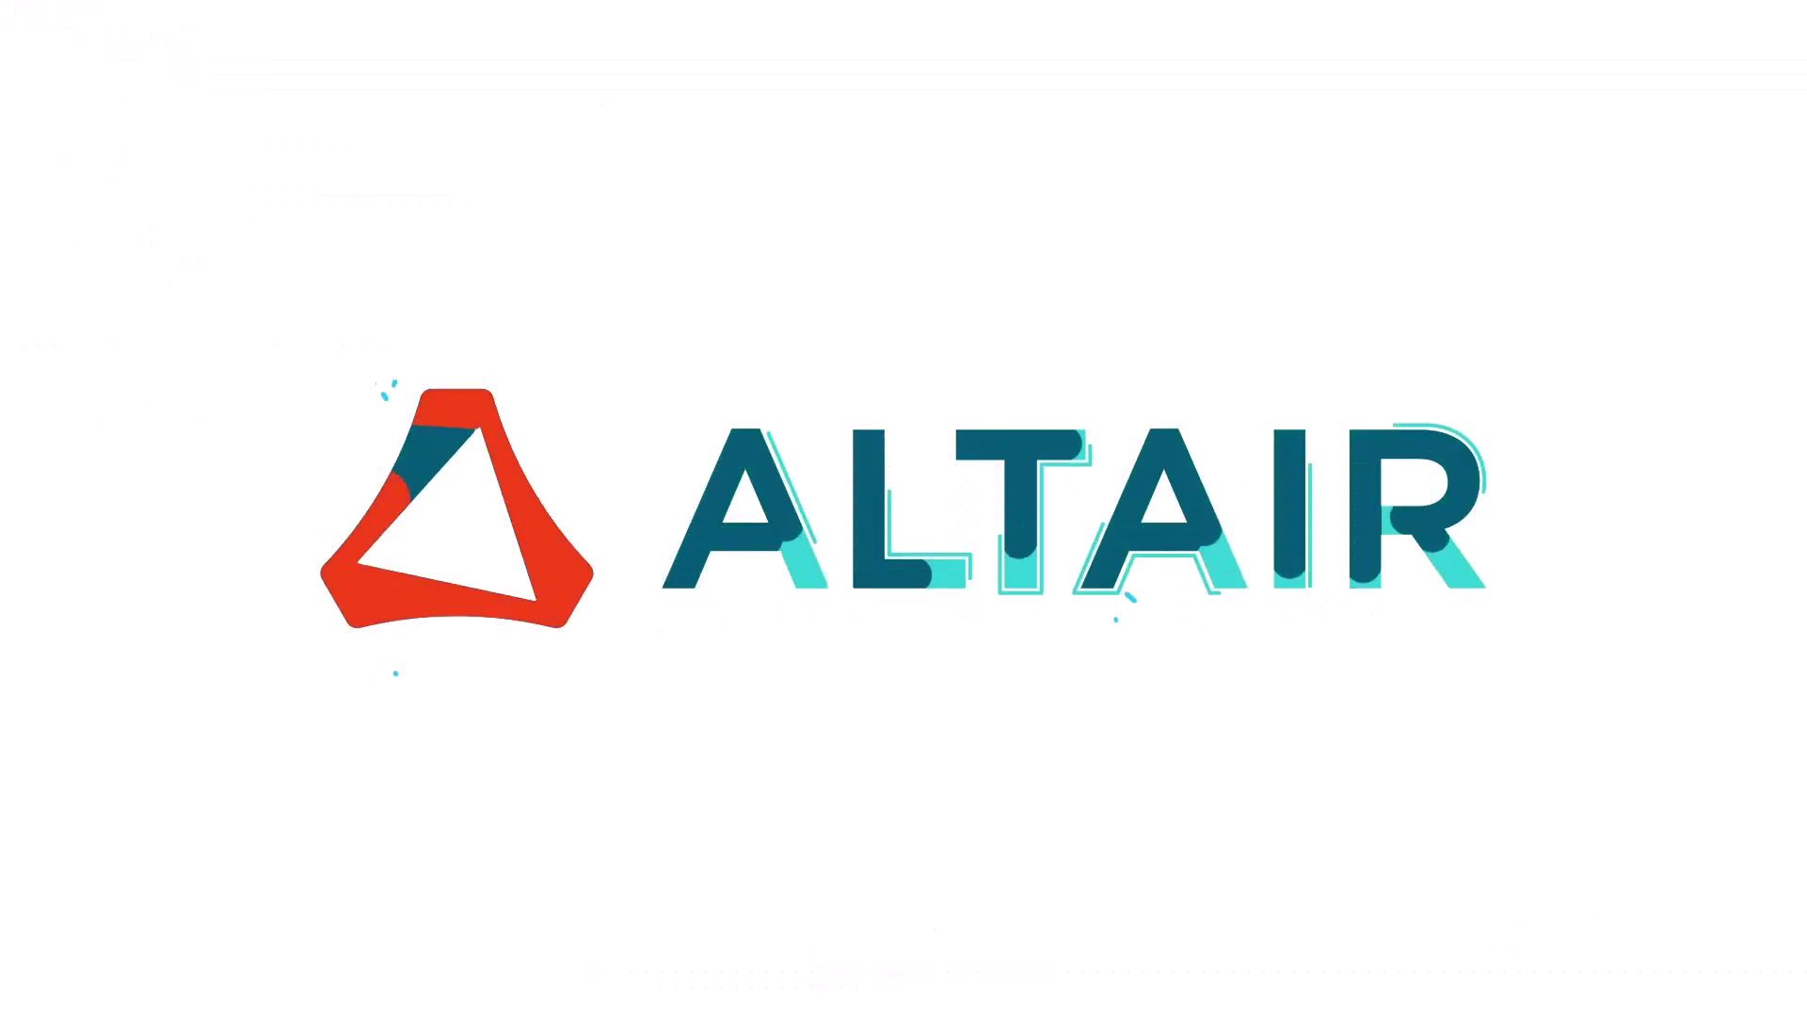